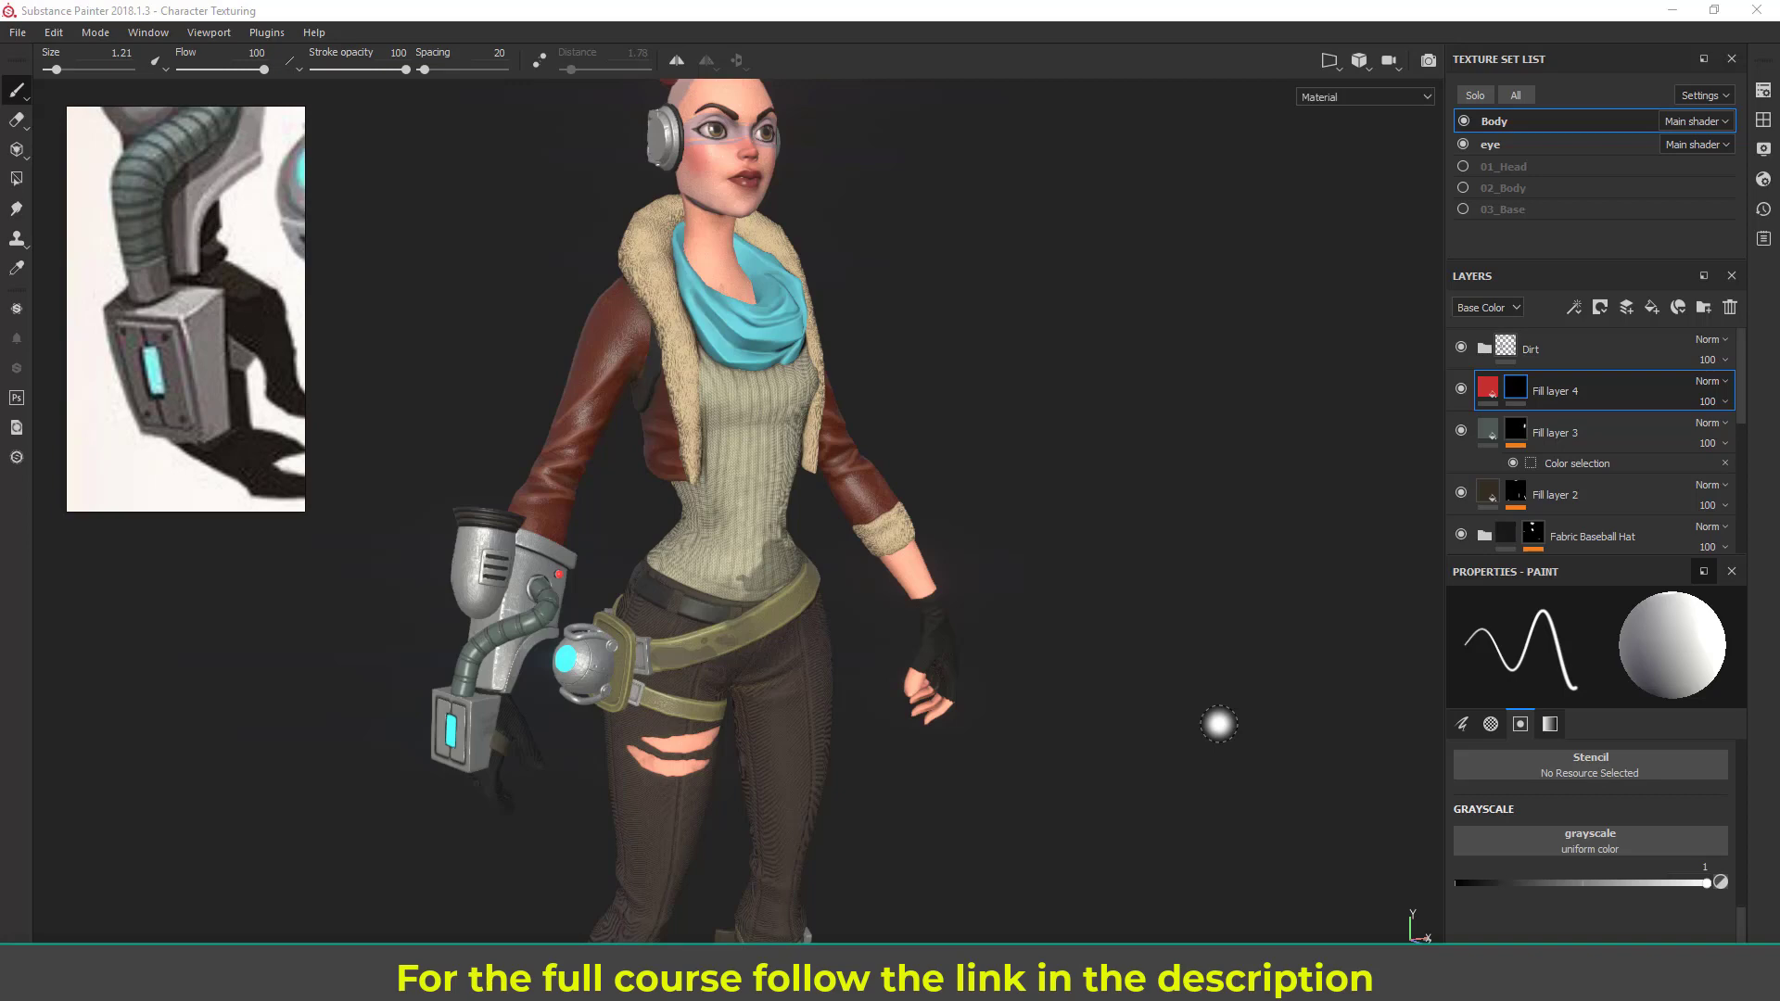
- Examine the forearm device's front panel from several angles and compare it with the screws in the reference image
left_click_drag(862, 787, 756, 631, "alt")
right_click_drag(755, 631, 643, 770, "alt")
left_click_drag(643, 770, 711, 748, "alt")
right_click_drag(711, 747, 787, 783, "alt")
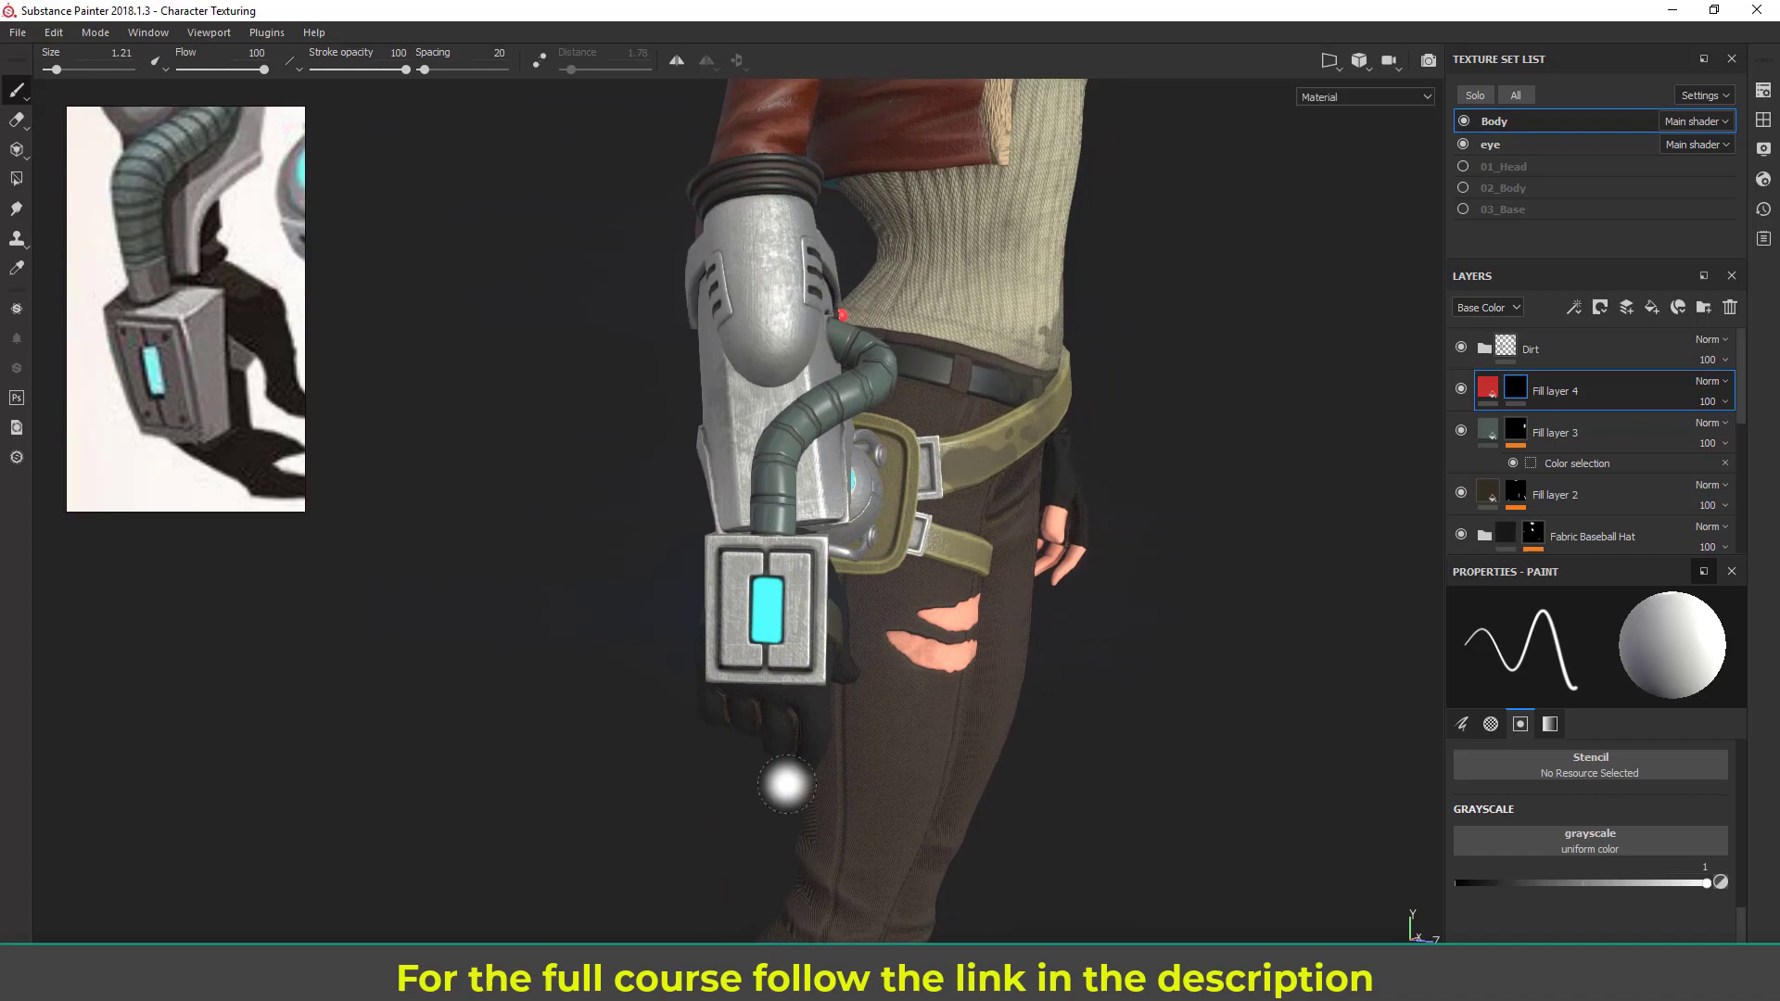
left_click_drag(787, 783, 899, 810, "alt")
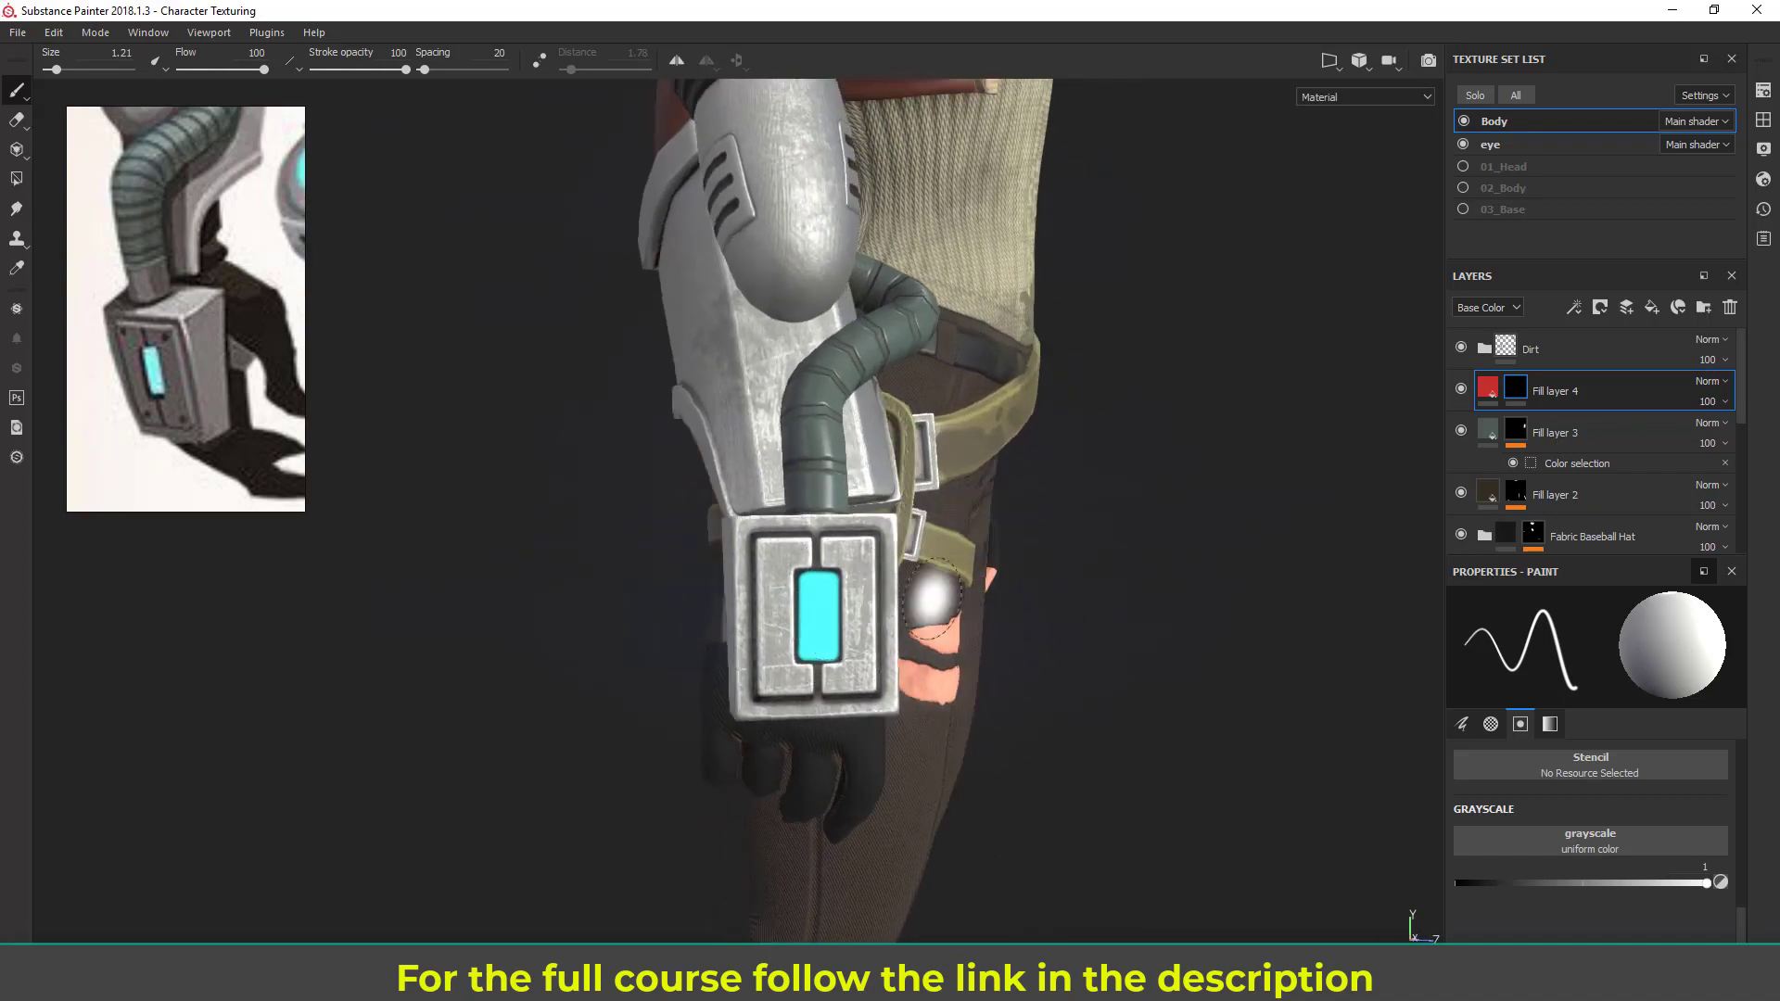
mouse_move(860, 613)
left_mouse_down("alt")
mouse_move(627, 667)
mouse_move(832, 594)
left_mouse_up("alt")
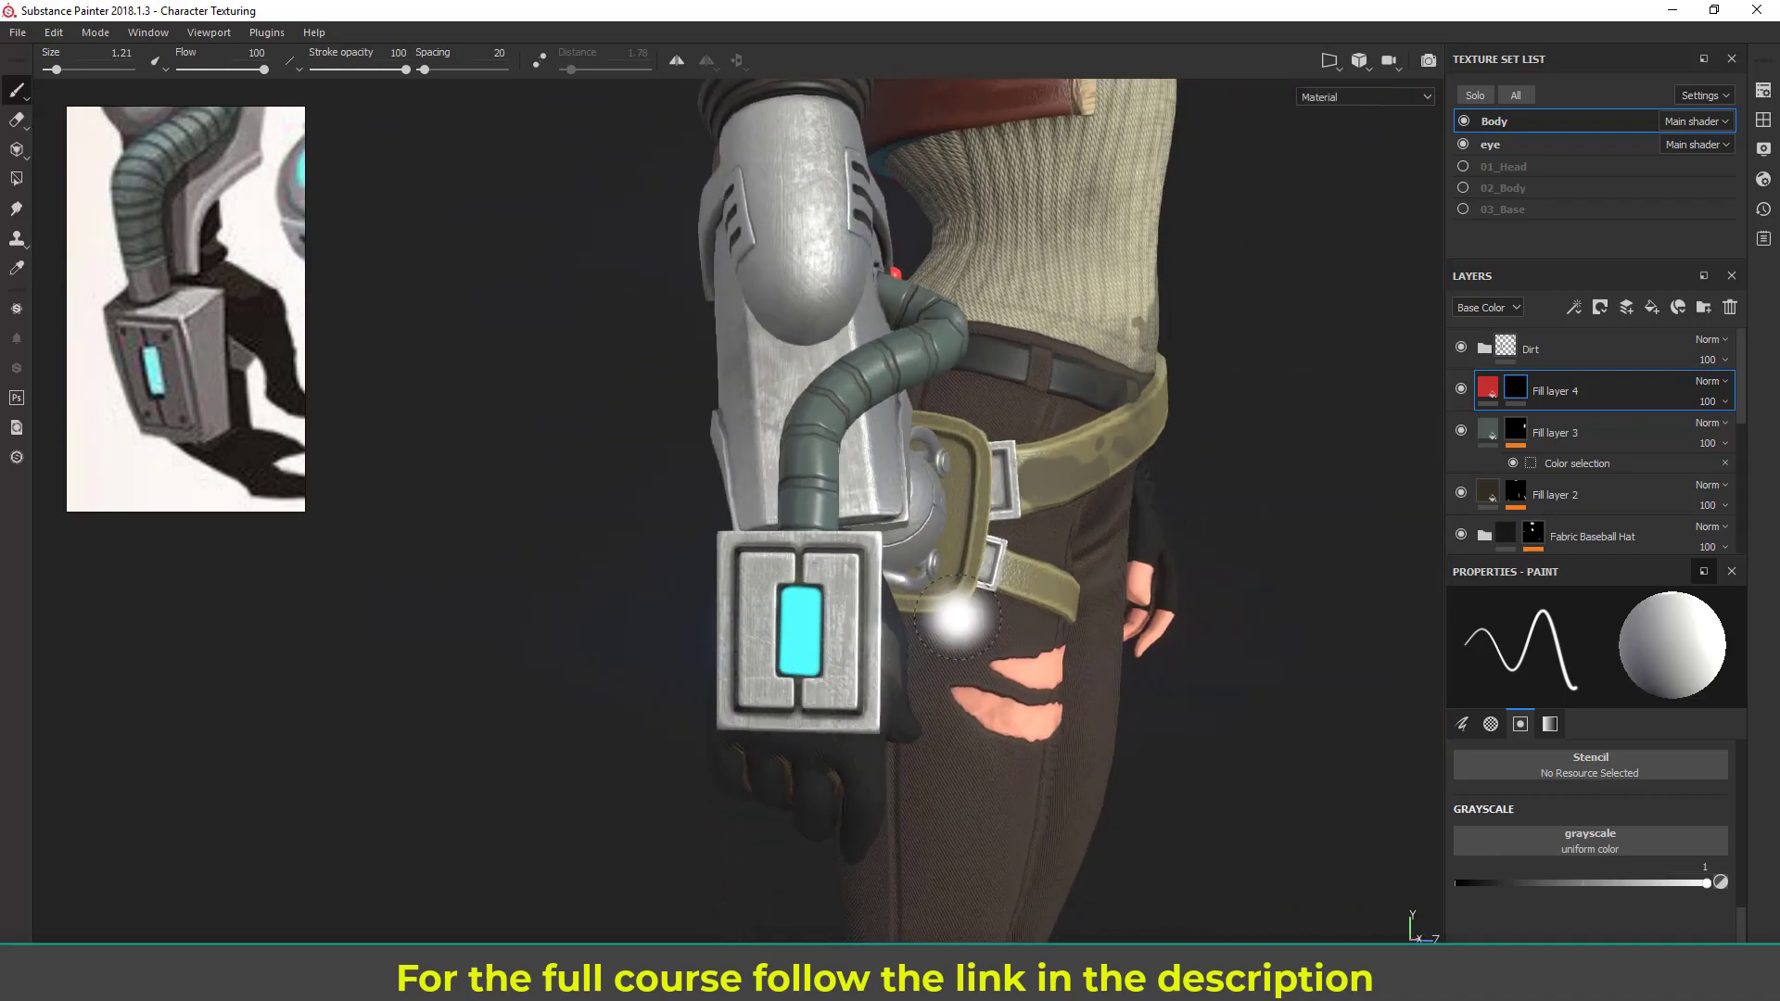
left_click_drag(958, 620, 795, 586, "alt")
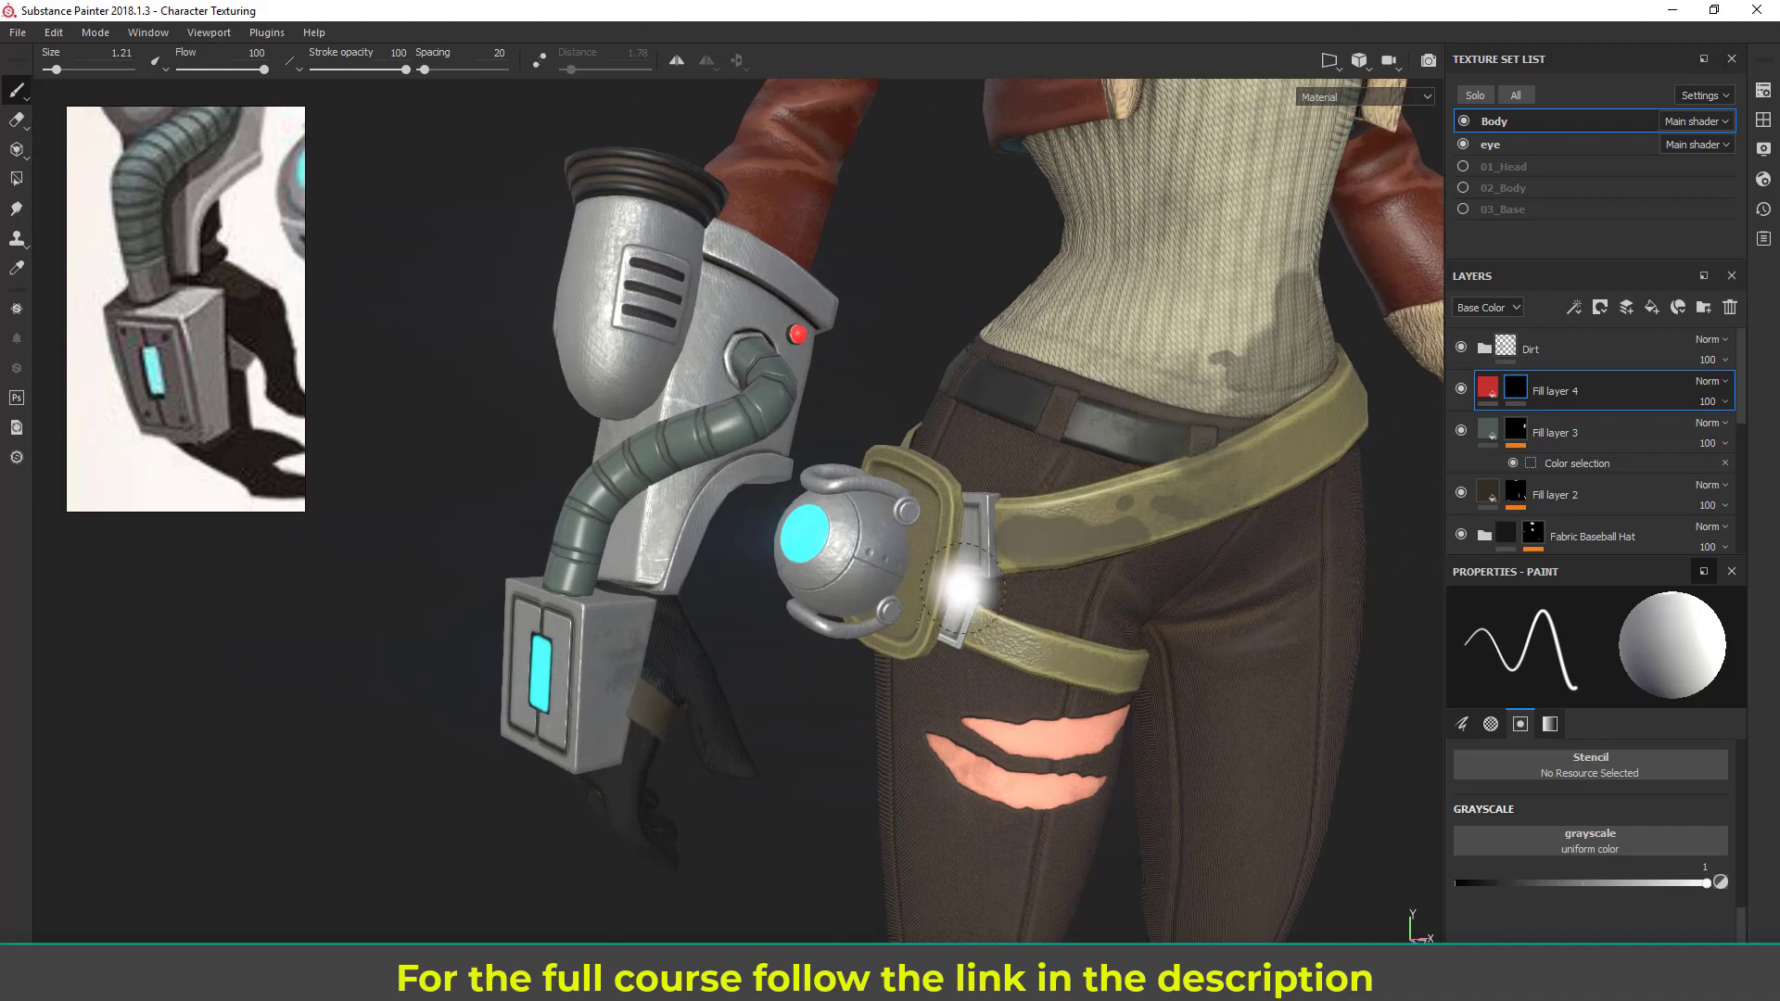
mouse_move(954, 588)
left_mouse_down("alt")
mouse_move(906, 596)
mouse_move(1033, 584)
mouse_move(952, 604)
mouse_move(979, 602)
left_mouse_up("alt")
middle_click_drag(219, 467, 249, 473)
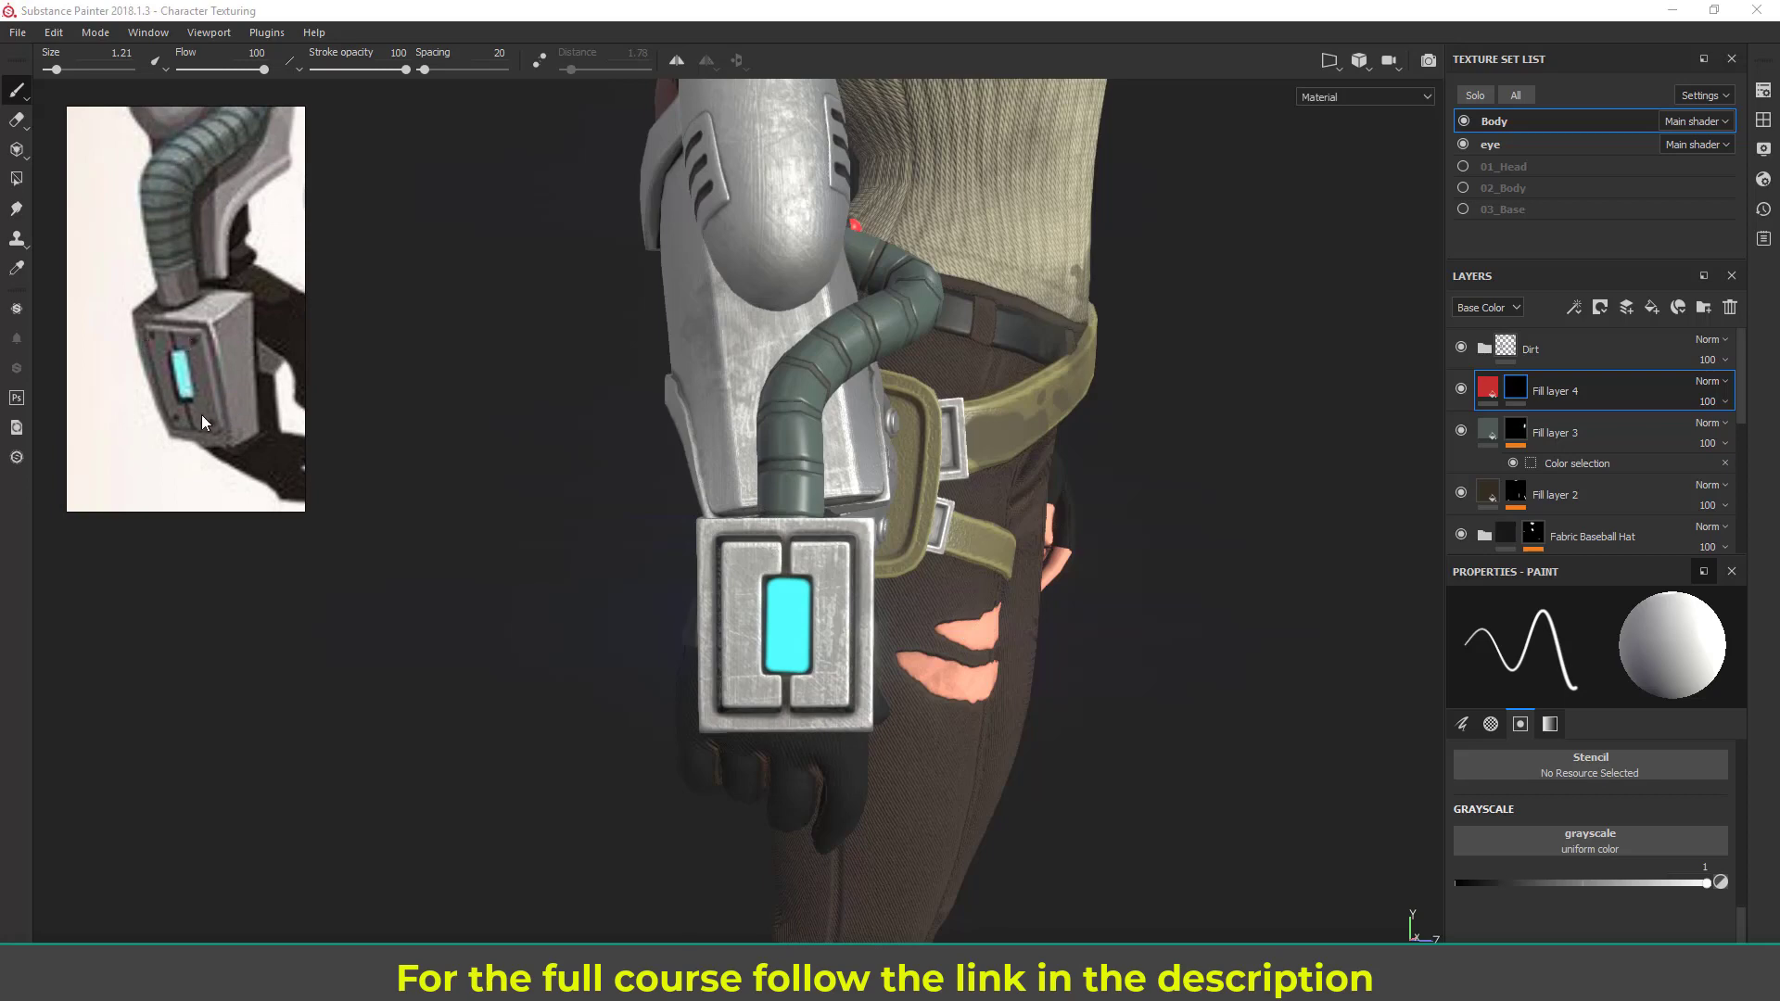
mouse_move(1033, 638)
left_mouse_down("alt")
mouse_move(946, 646)
mouse_move(1036, 640)
left_mouse_up("alt")
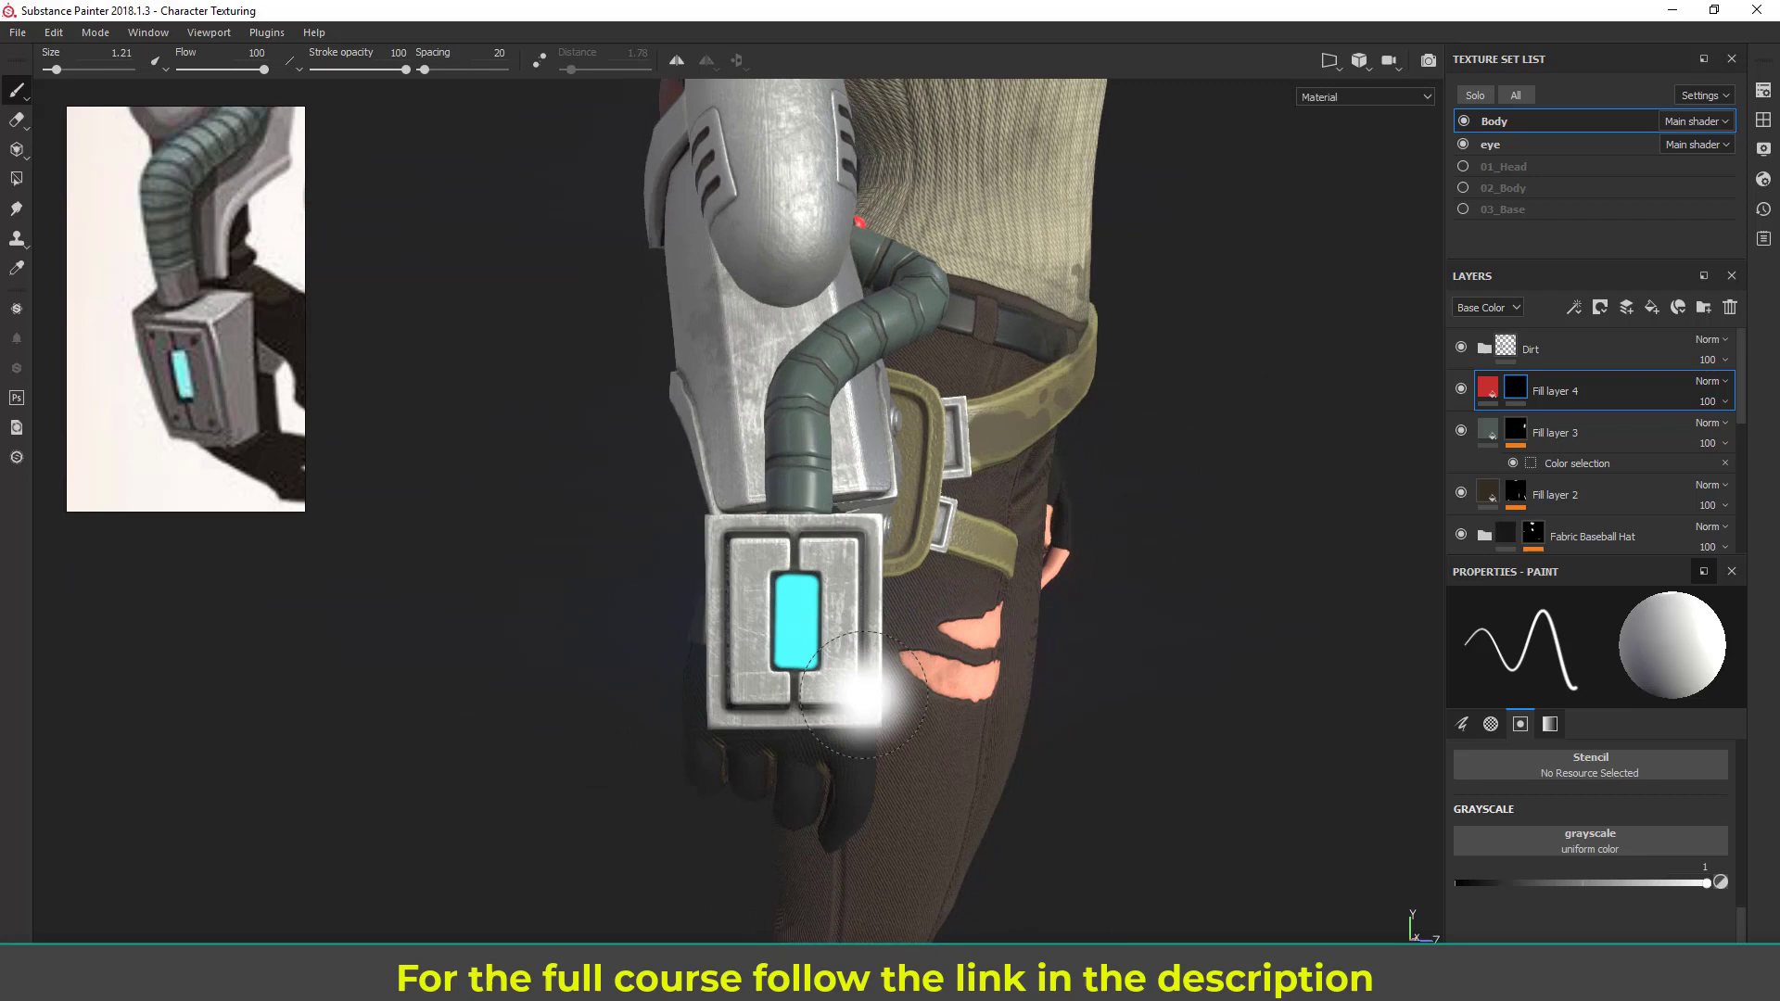
- Add a paint layer above Fill layer 4 and leave only color, roughness and normal active in its brush material
middle_click_drag(881, 694, 886, 584, "alt")
right_click_drag(886, 584, 1005, 787, "alt")
middle_click_drag(1005, 787, 1012, 820, "alt")
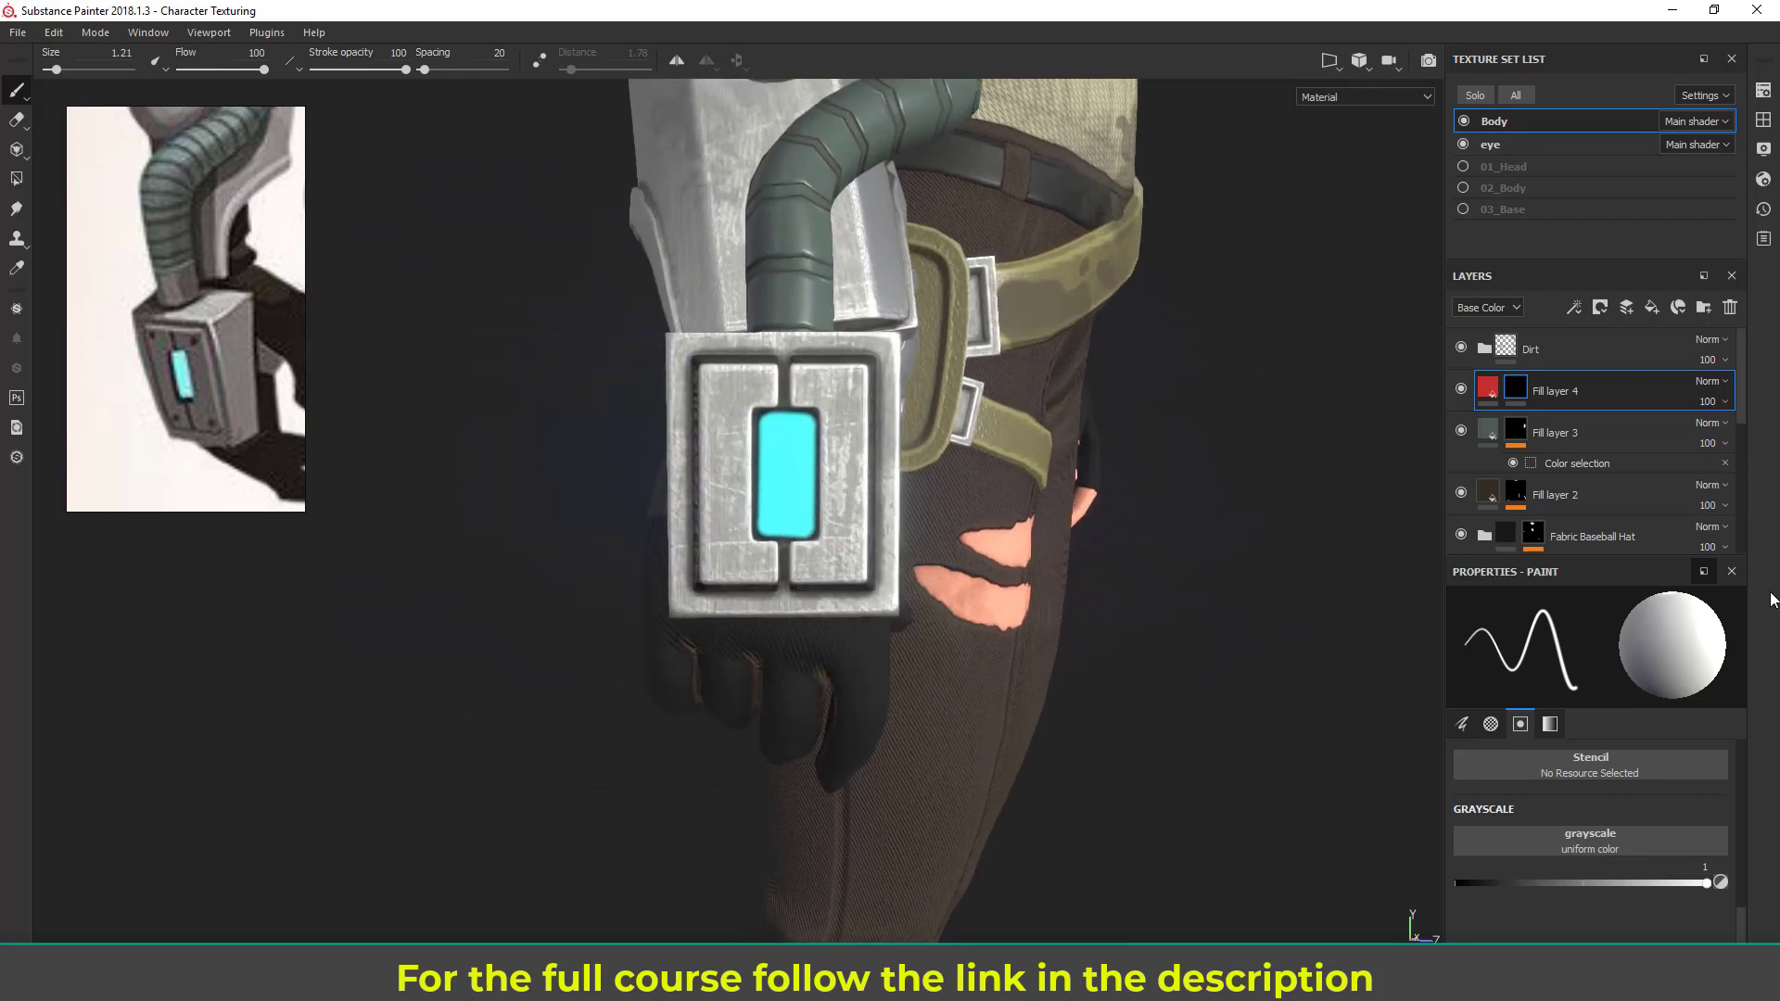
left_click(1627, 310)
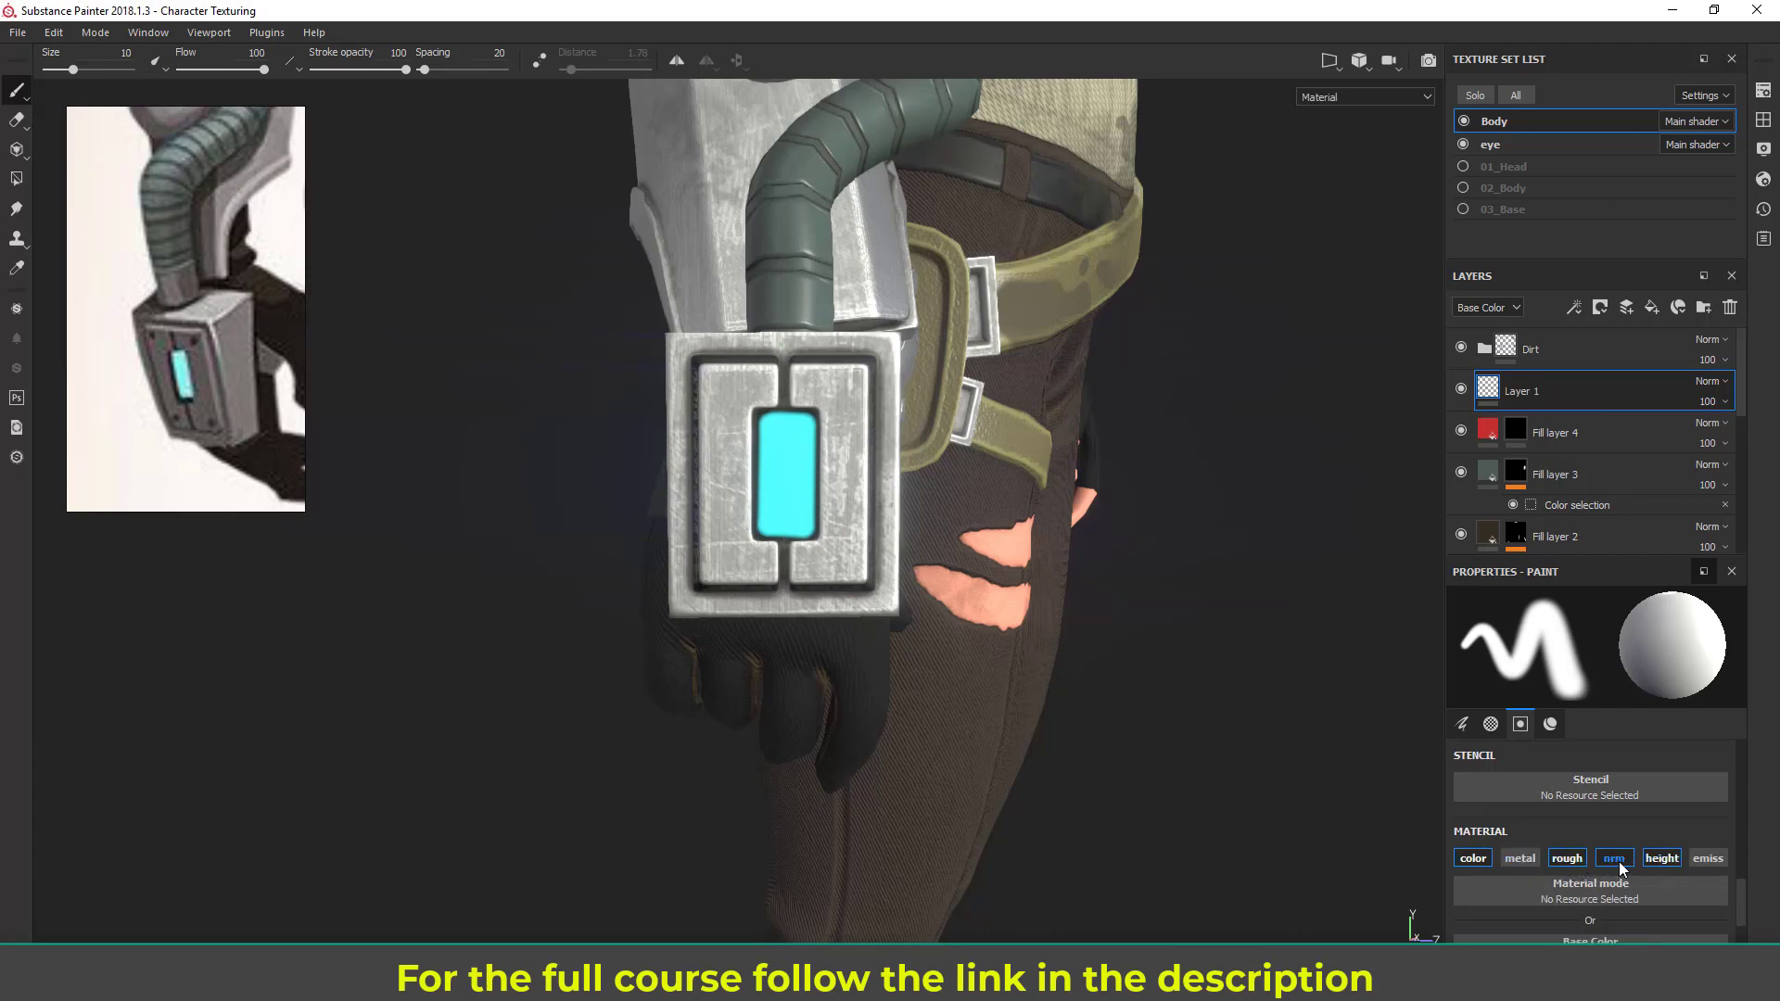
left_click(1661, 859)
scroll(1672, 862, "down", 1)
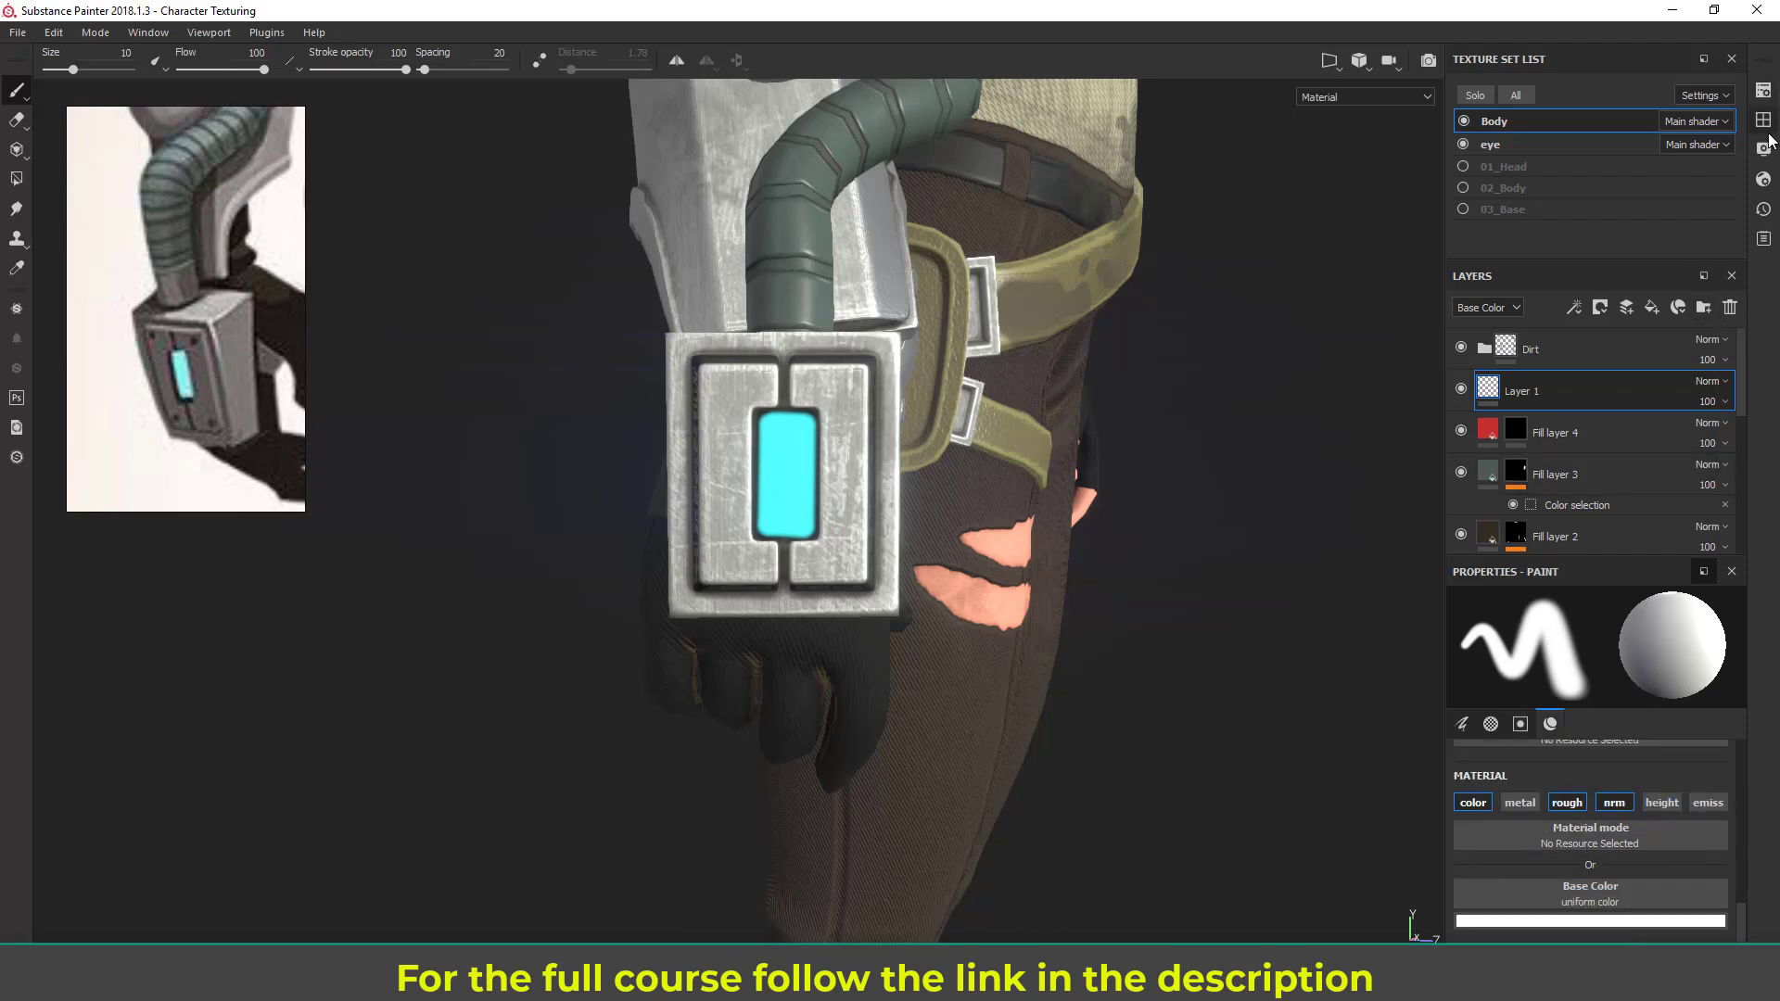
scroll(1624, 897, "down", 2)
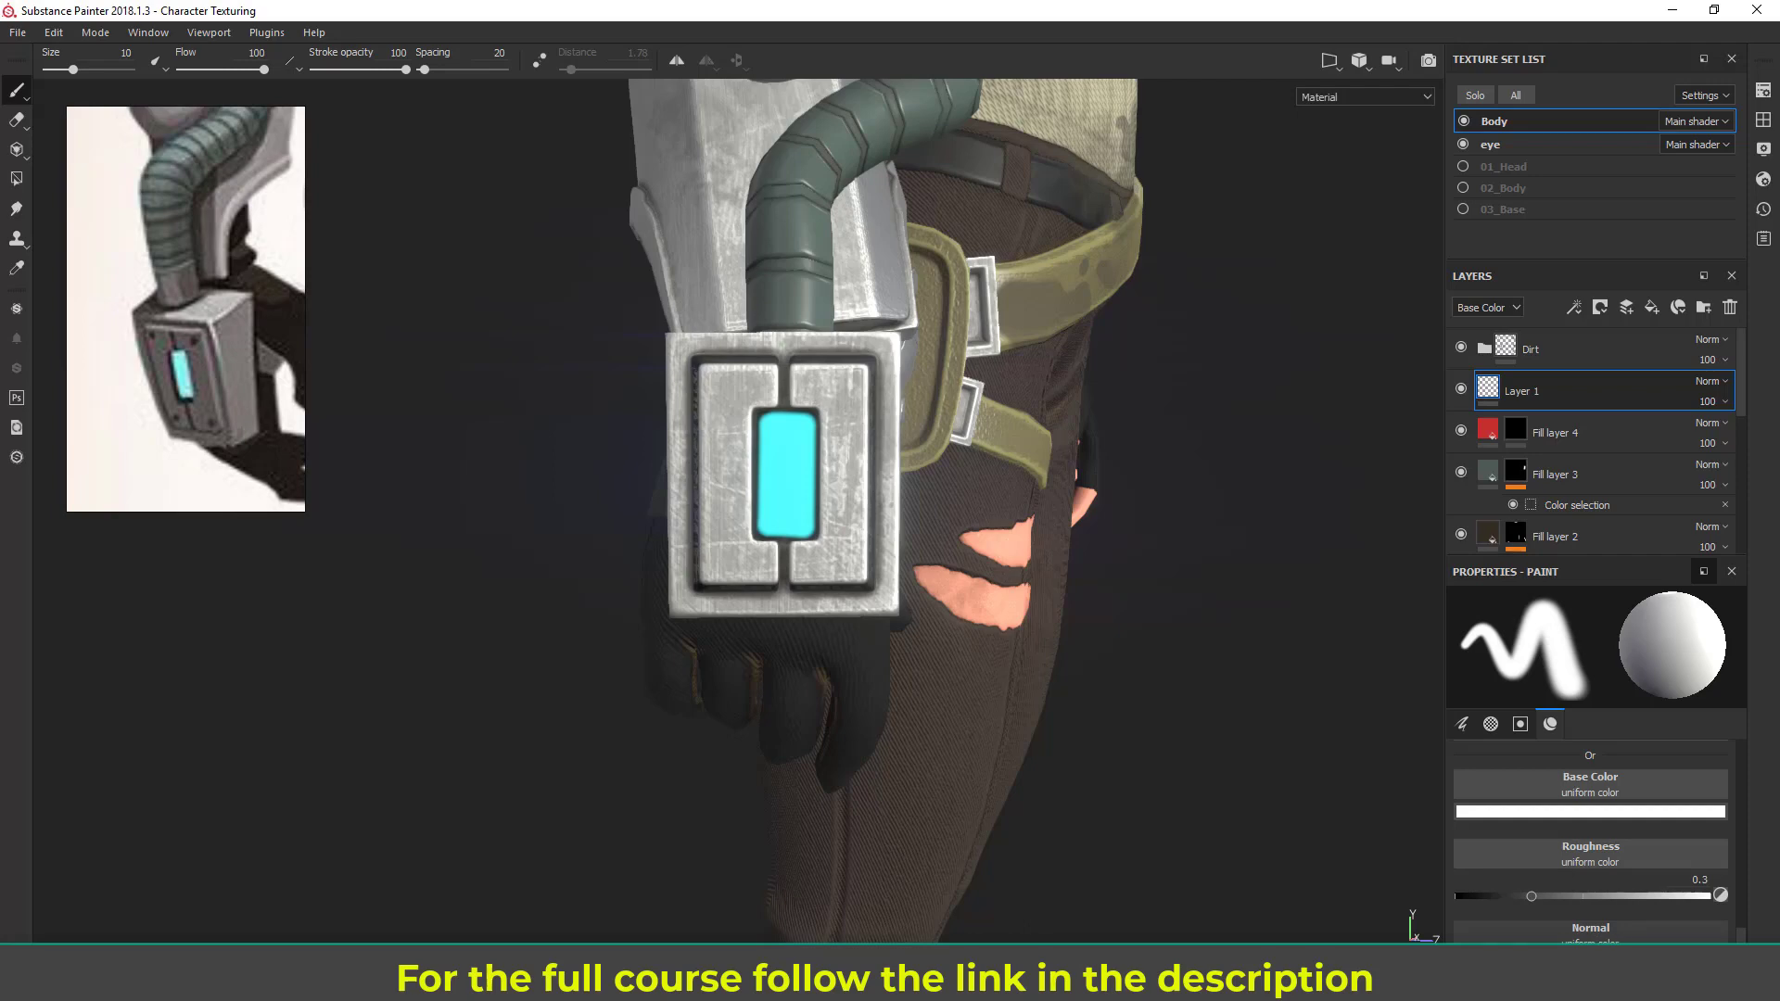
- Find the handle_16 hard-surface screw shape in the shelf and assign it to the brush's normal channel
left_click(1764, 122)
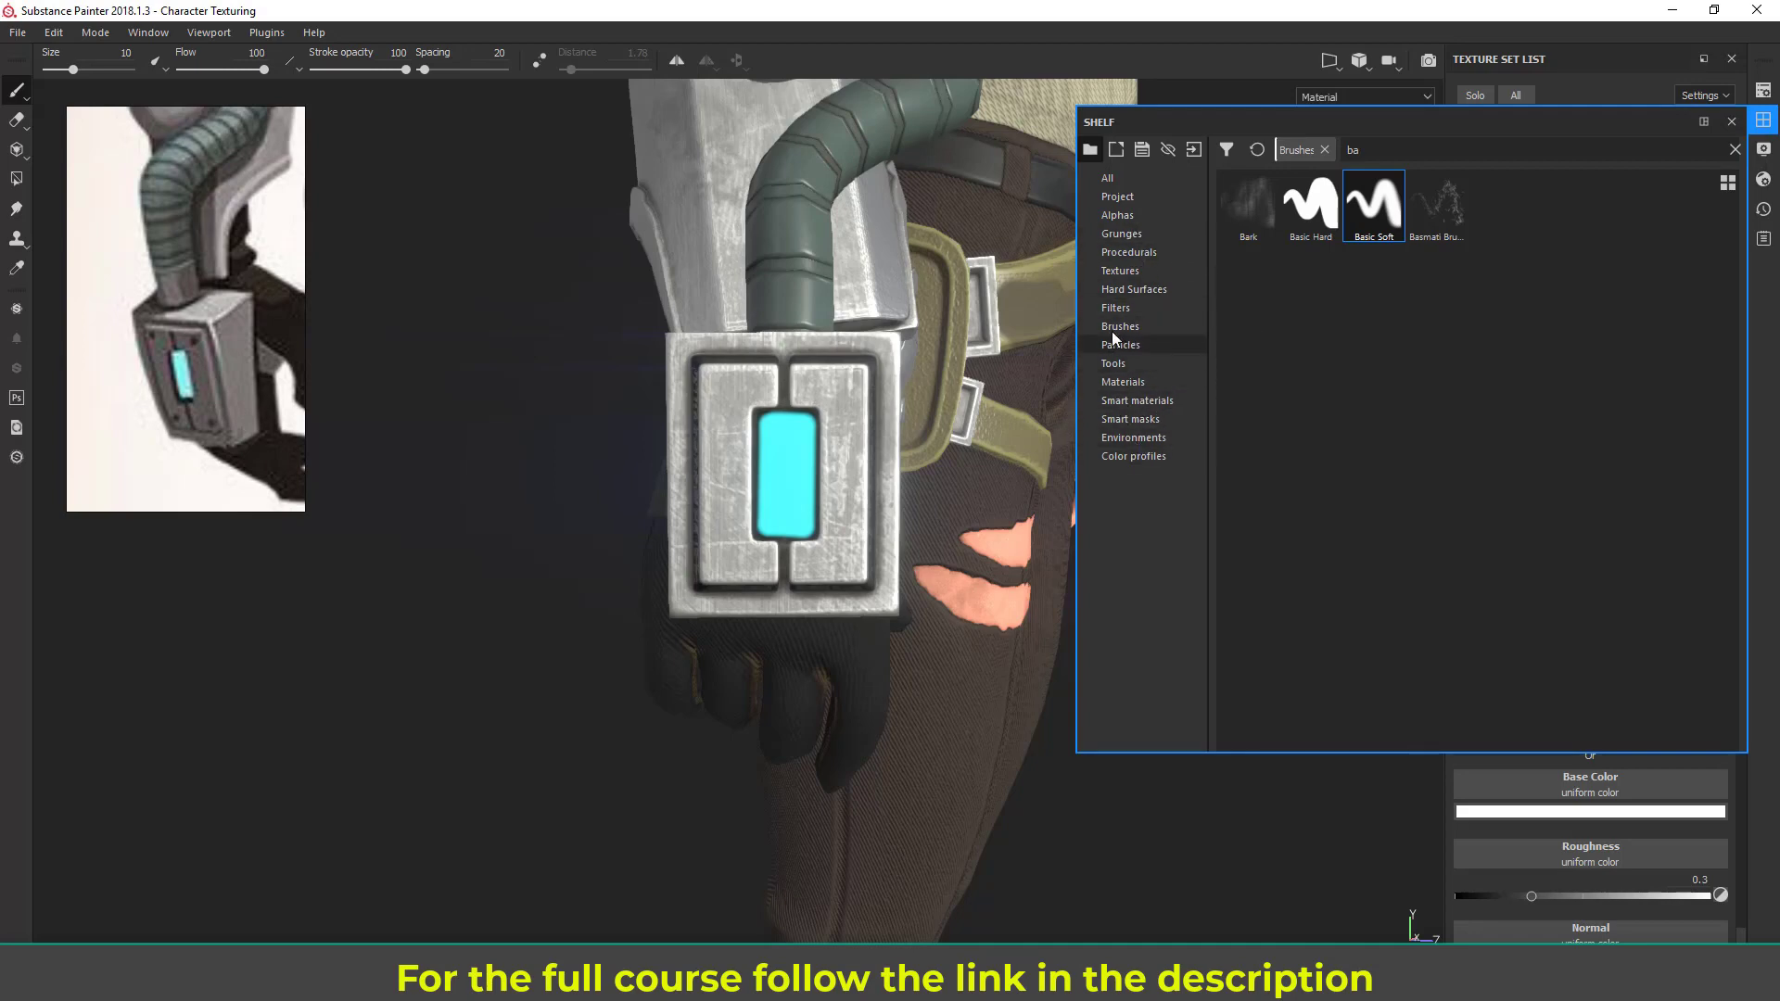
left_click(1114, 290)
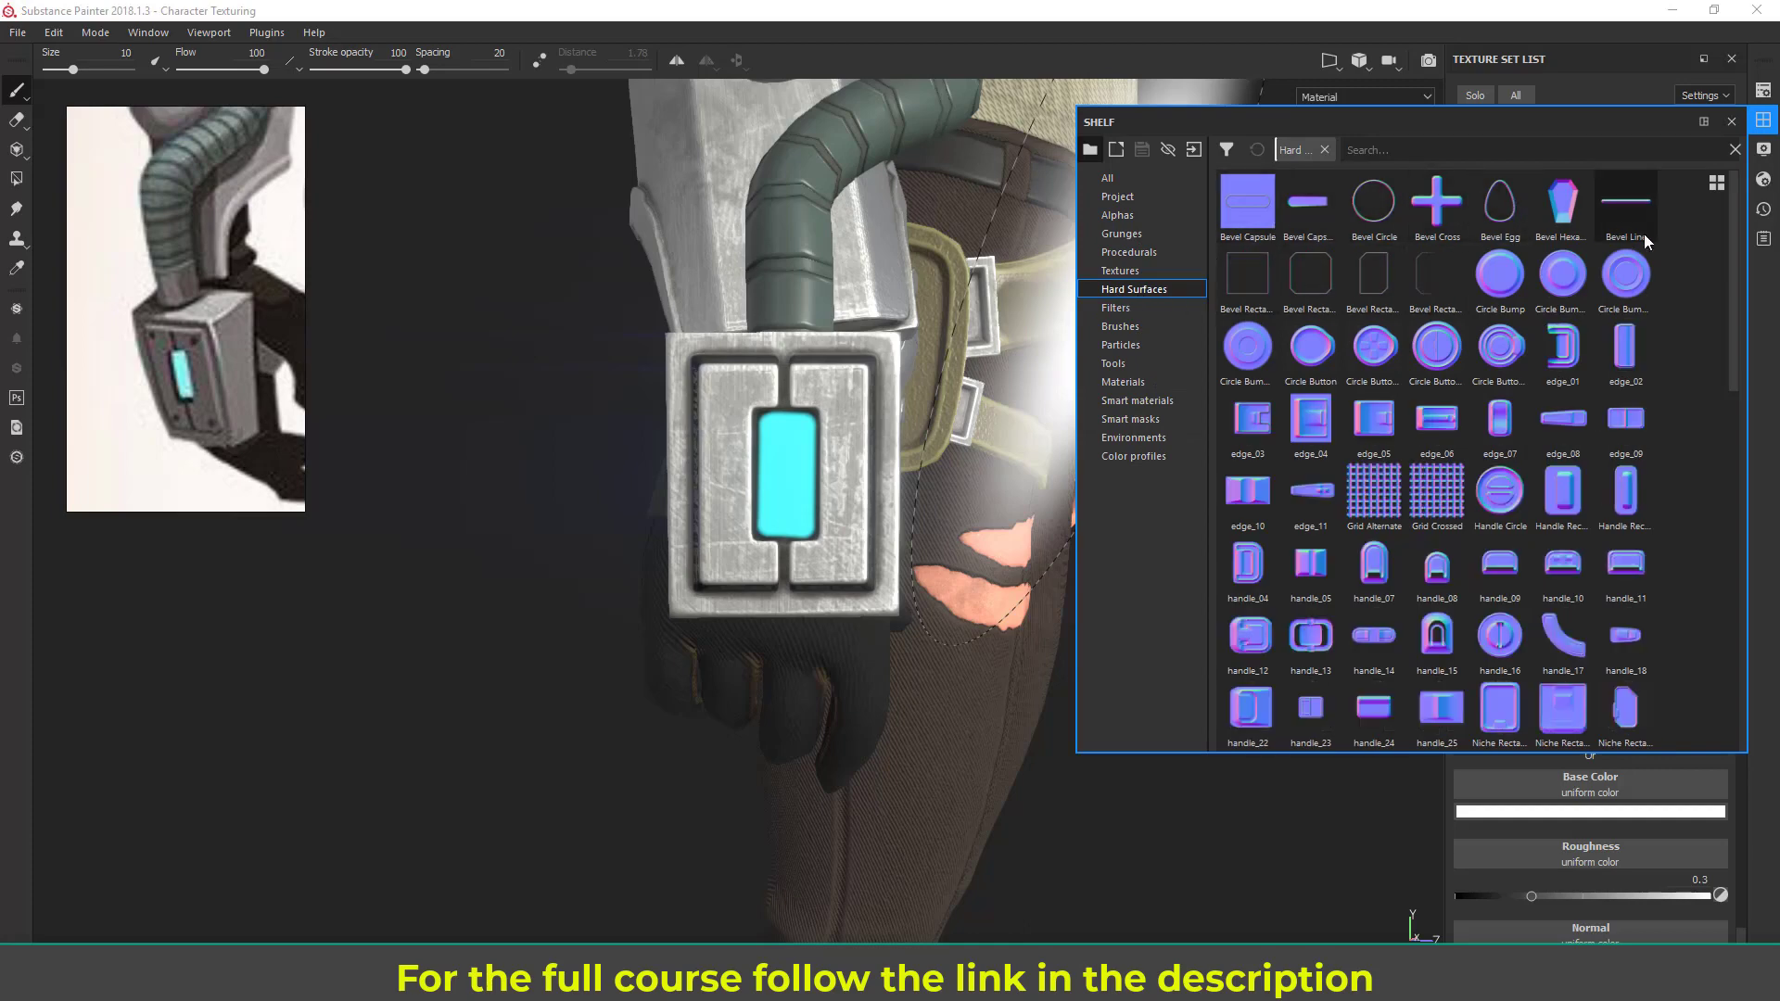
mouse_move(1738, 316)
left_mouse_down()
mouse_move(1740, 676)
mouse_move(1710, 567)
mouse_move(1725, 321)
left_mouse_up()
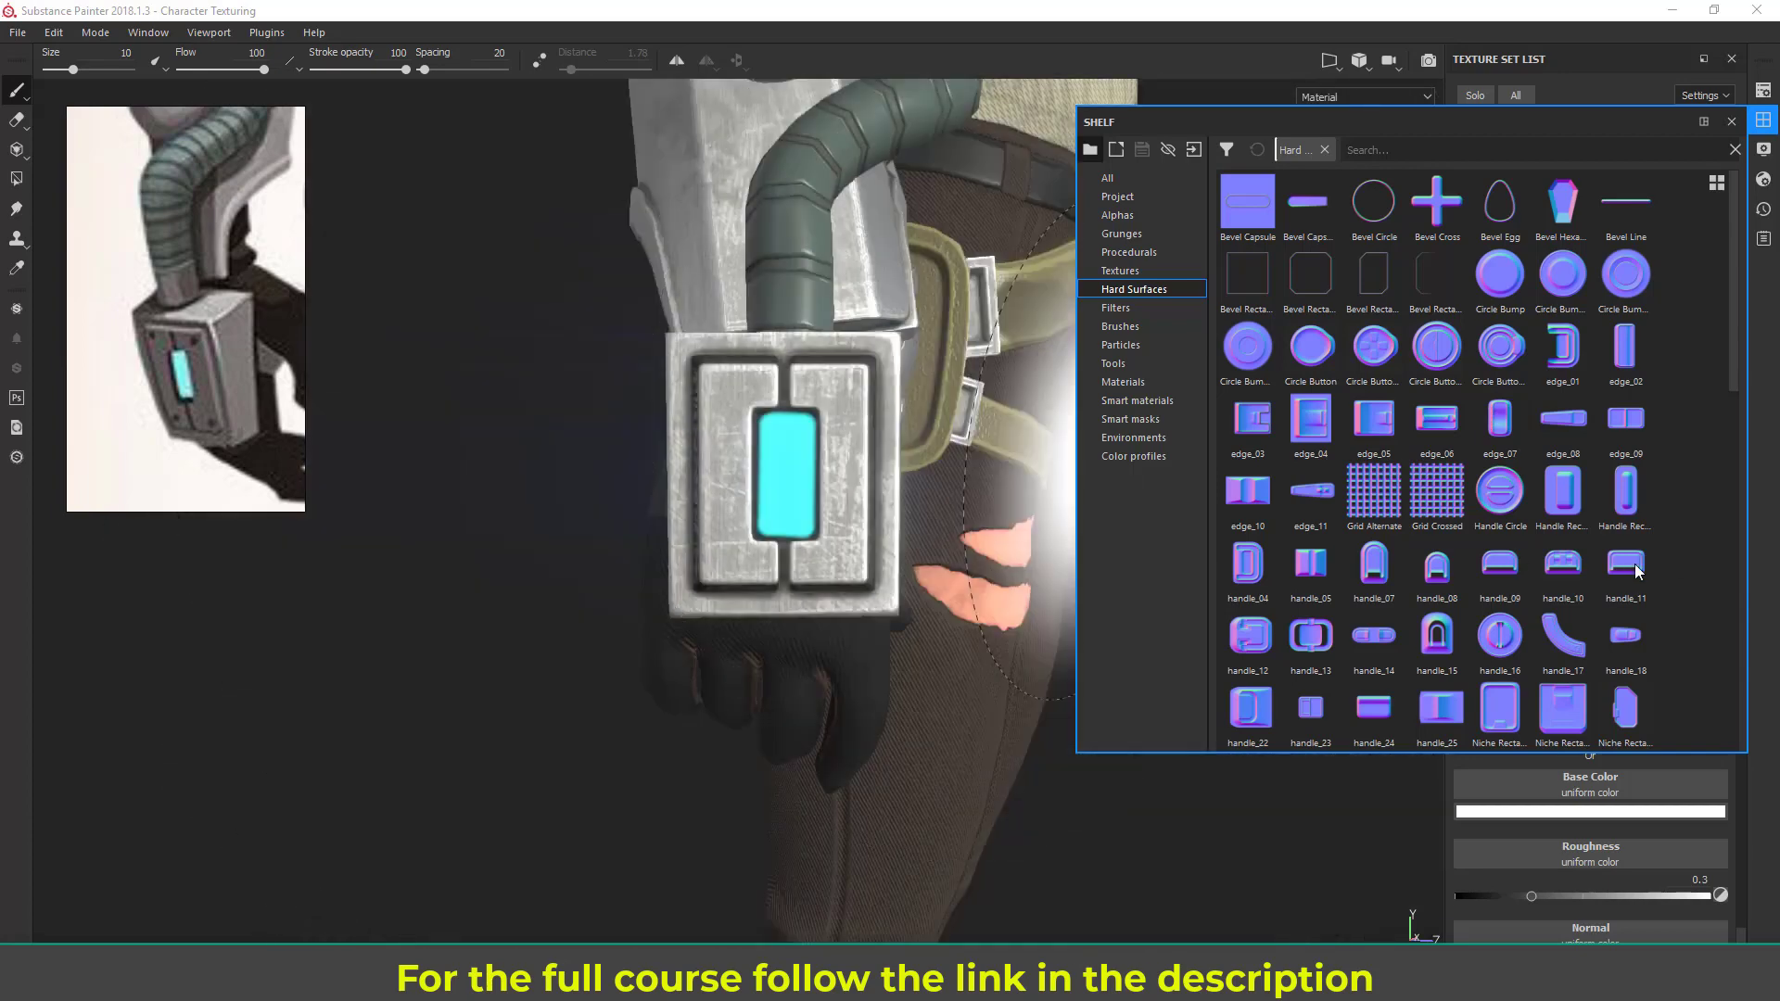
left_click_drag(1731, 340, 1732, 358)
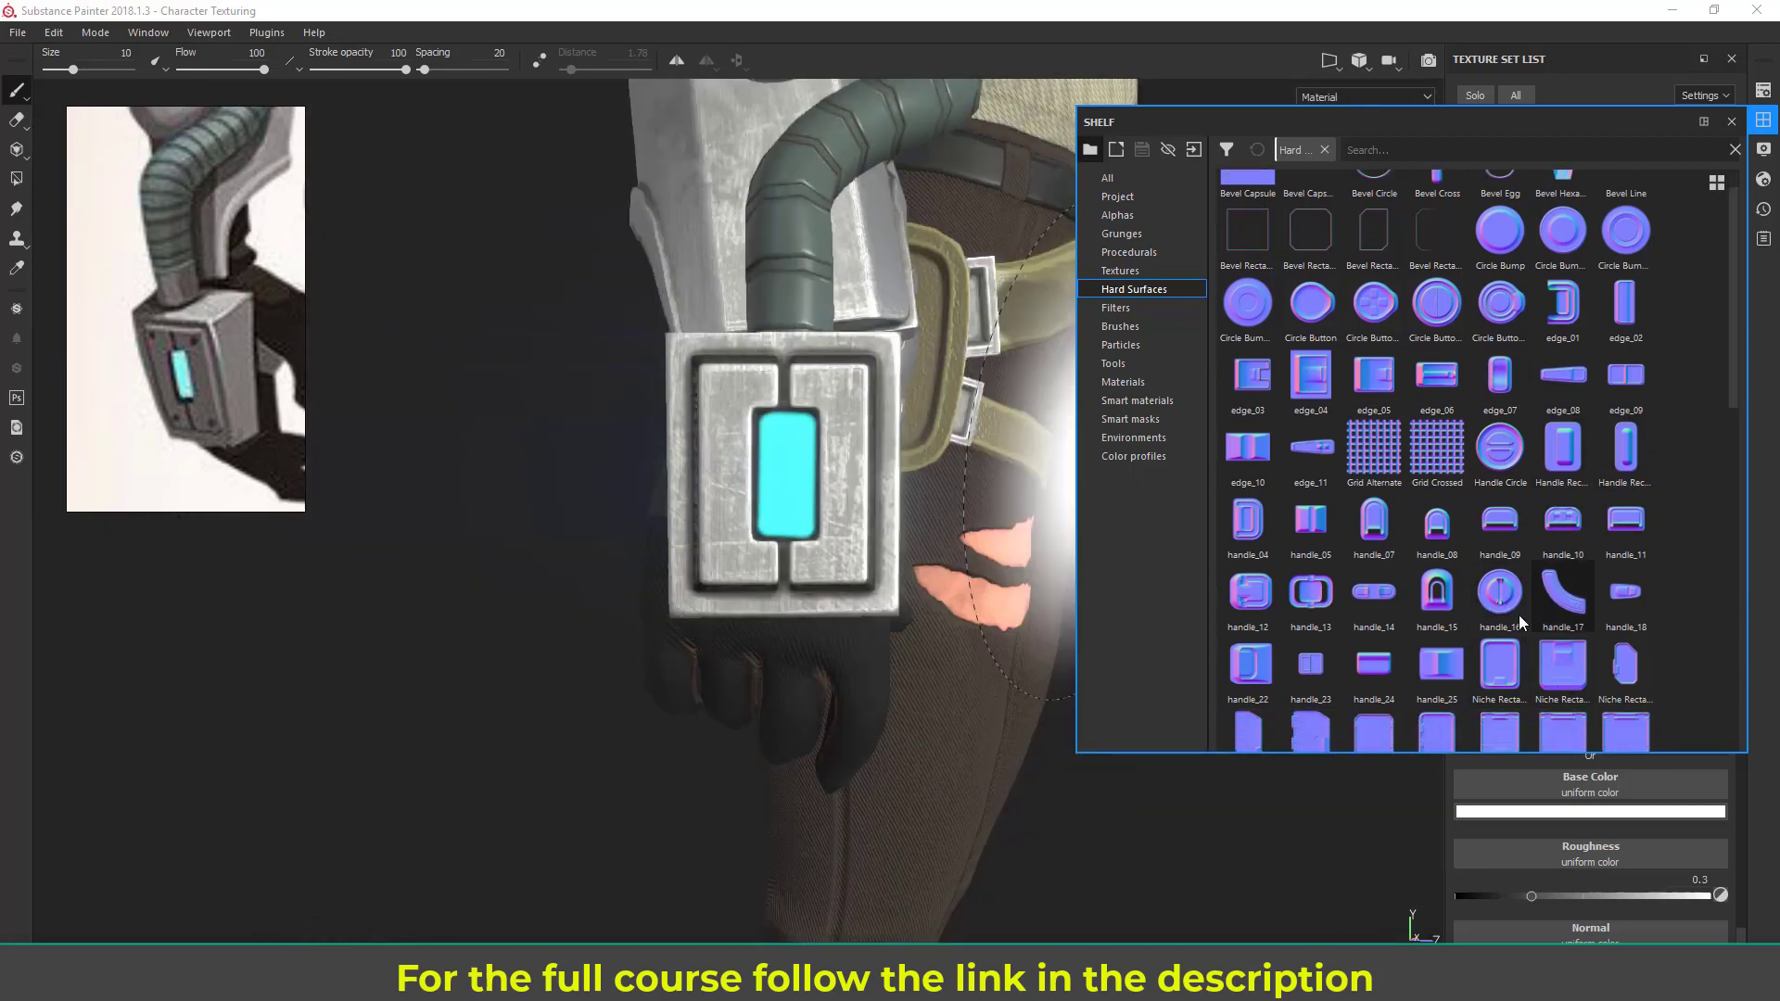
mouse_move(1504, 619)
left_mouse_down()
mouse_move(1611, 871)
mouse_move(1576, 918)
mouse_move(1596, 938)
left_mouse_up()
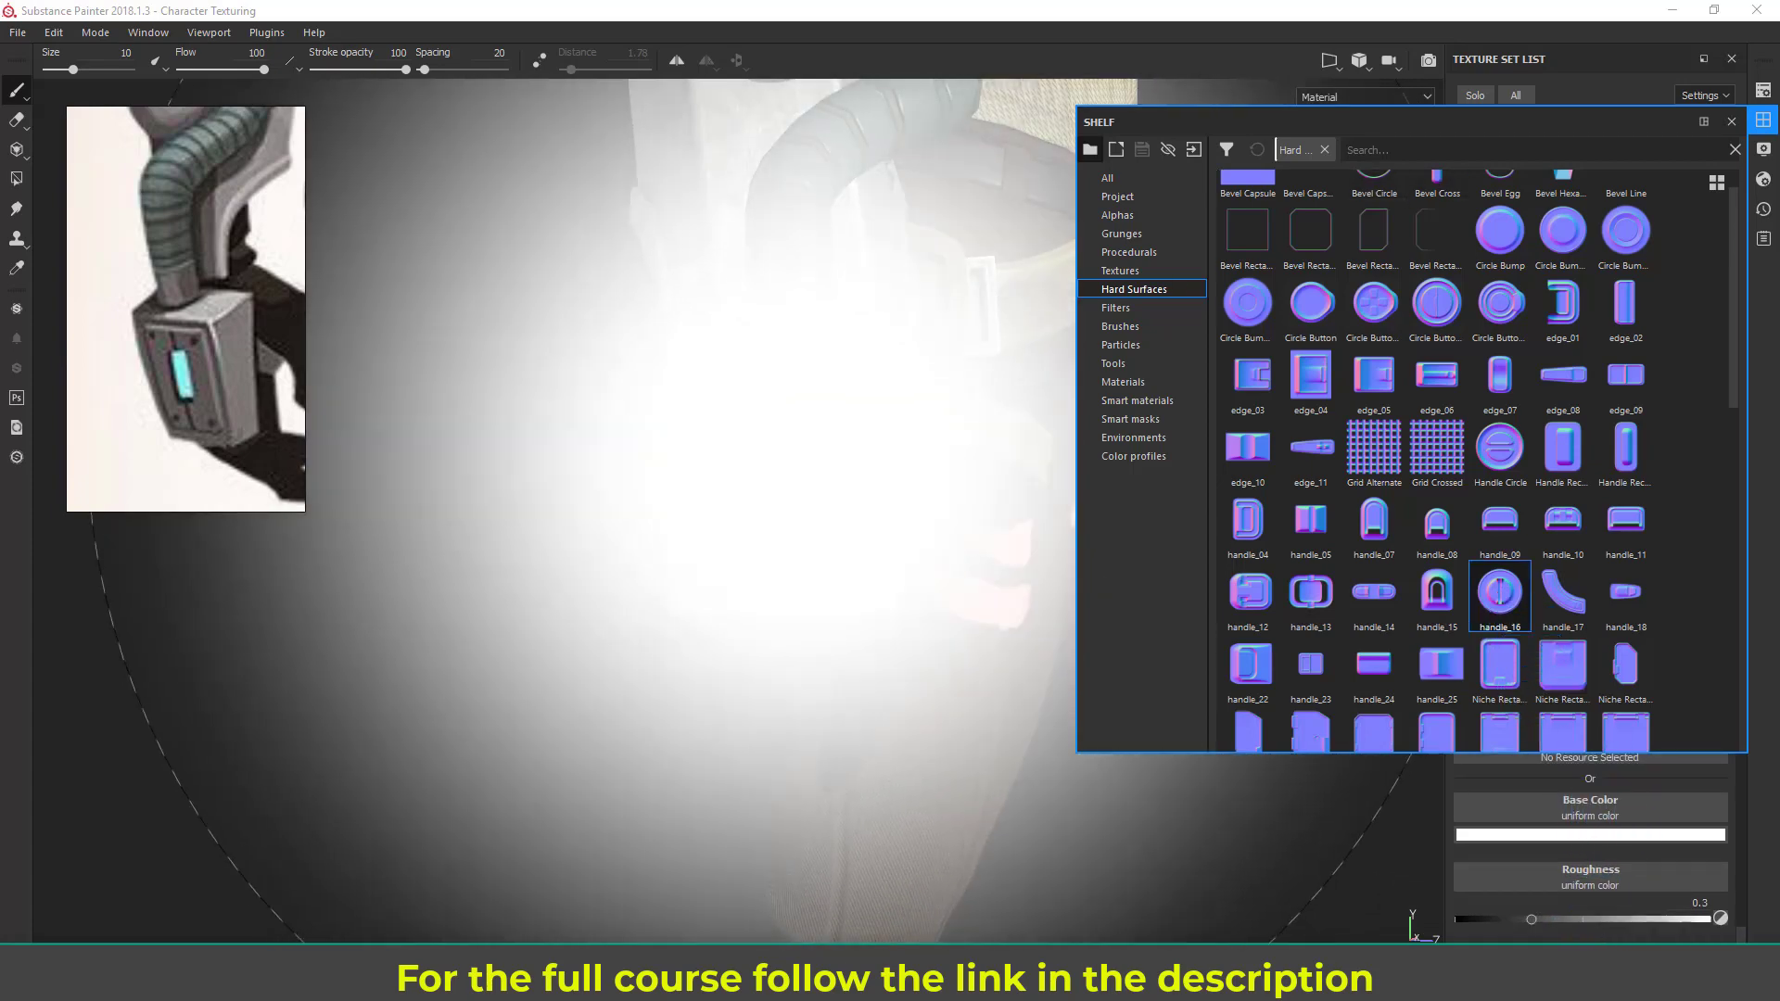
- Reduce the brush size to 0.32 to fit the corners of the forearm device's front plates
right_click_drag(710, 473, 528, 473, "ctrl")
right_click_drag(798, 477, 749, 476, "ctrl")
middle_click_drag(840, 458, 832, 480, "alt")
scroll(831, 479, "up", 2)
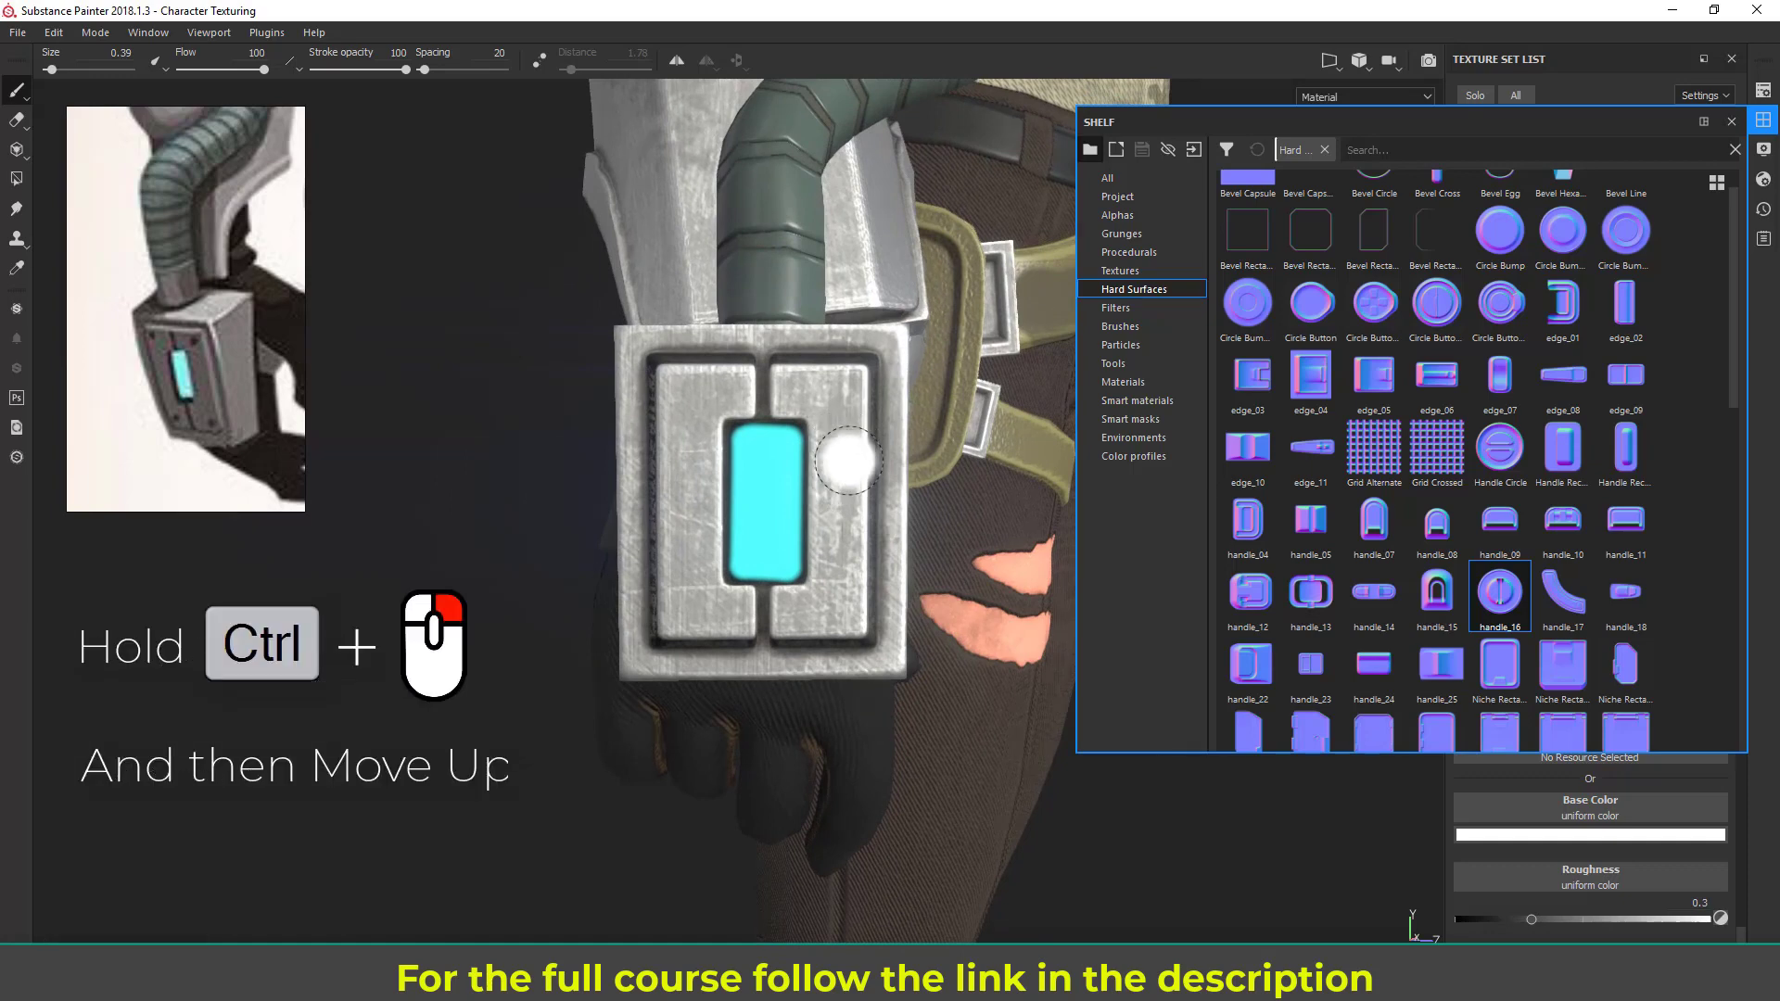
mouse_move(848, 461)
right_mouse_down("ctrl")
mouse_move(849, 445)
mouse_move(830, 461)
right_mouse_up("ctrl")
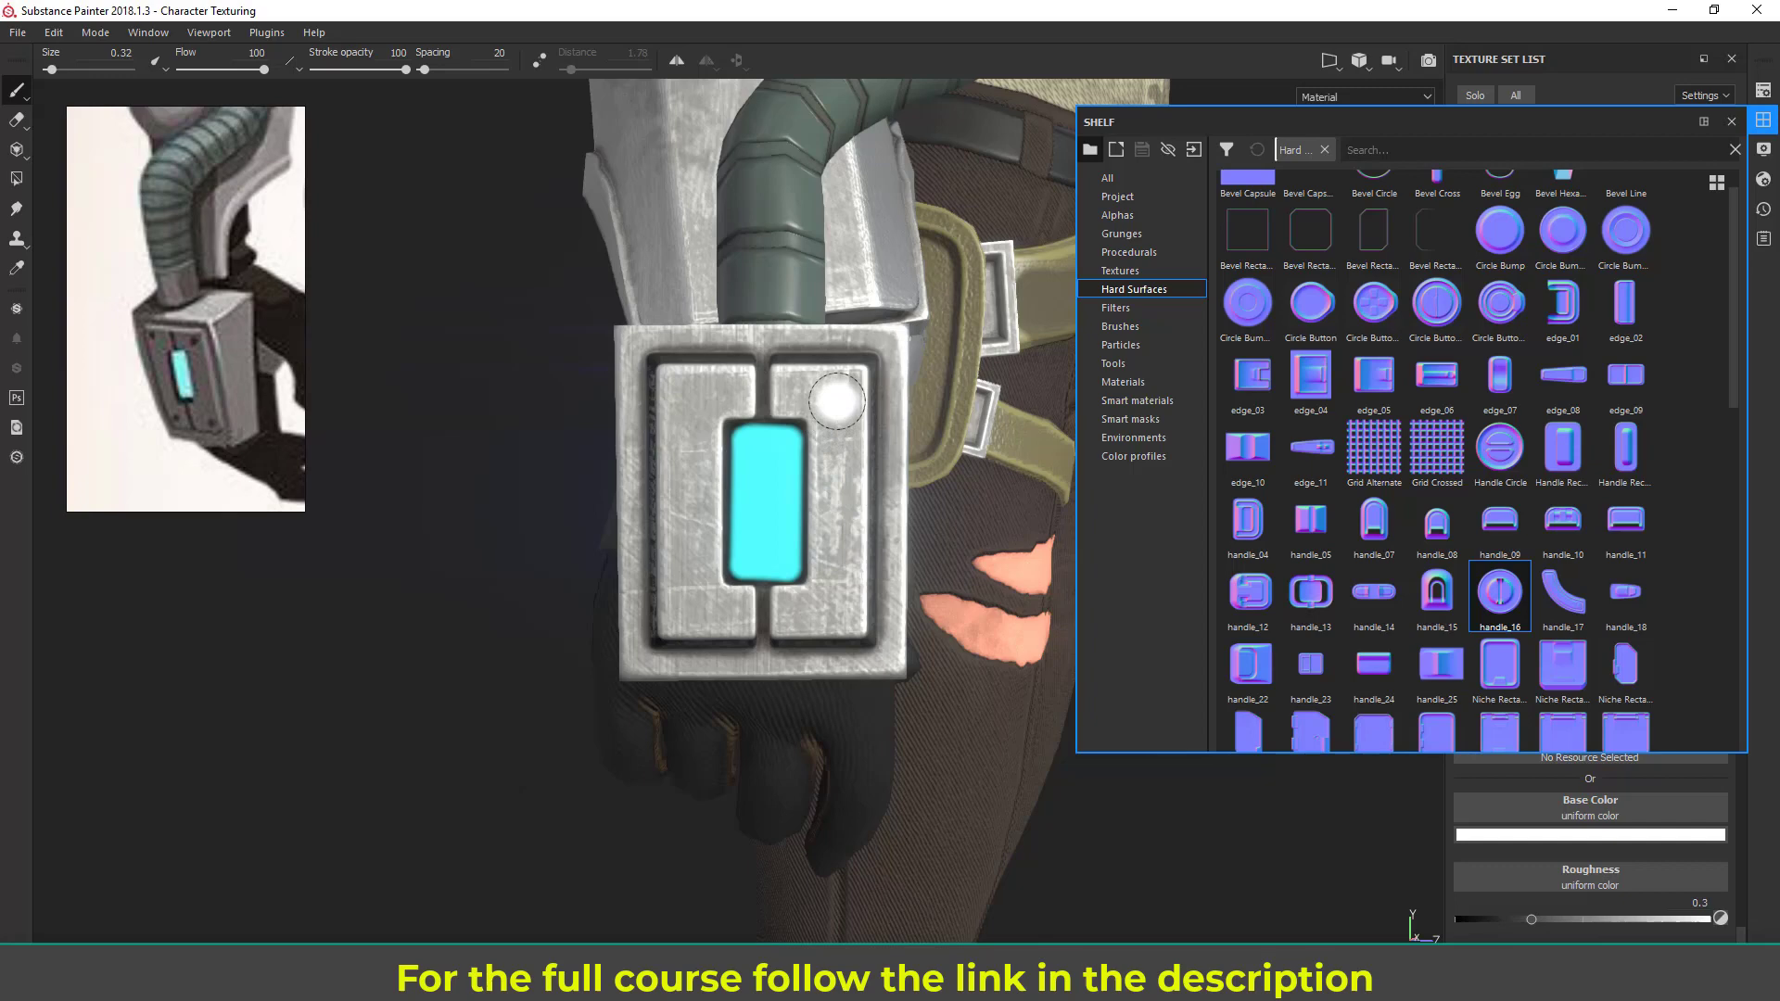
- Disable the brush's color and roughness channels, keeping only the normal channel active
mouse_move(927, 478)
left_mouse_down("alt")
mouse_move(986, 483)
mouse_move(881, 459)
left_mouse_up("alt")
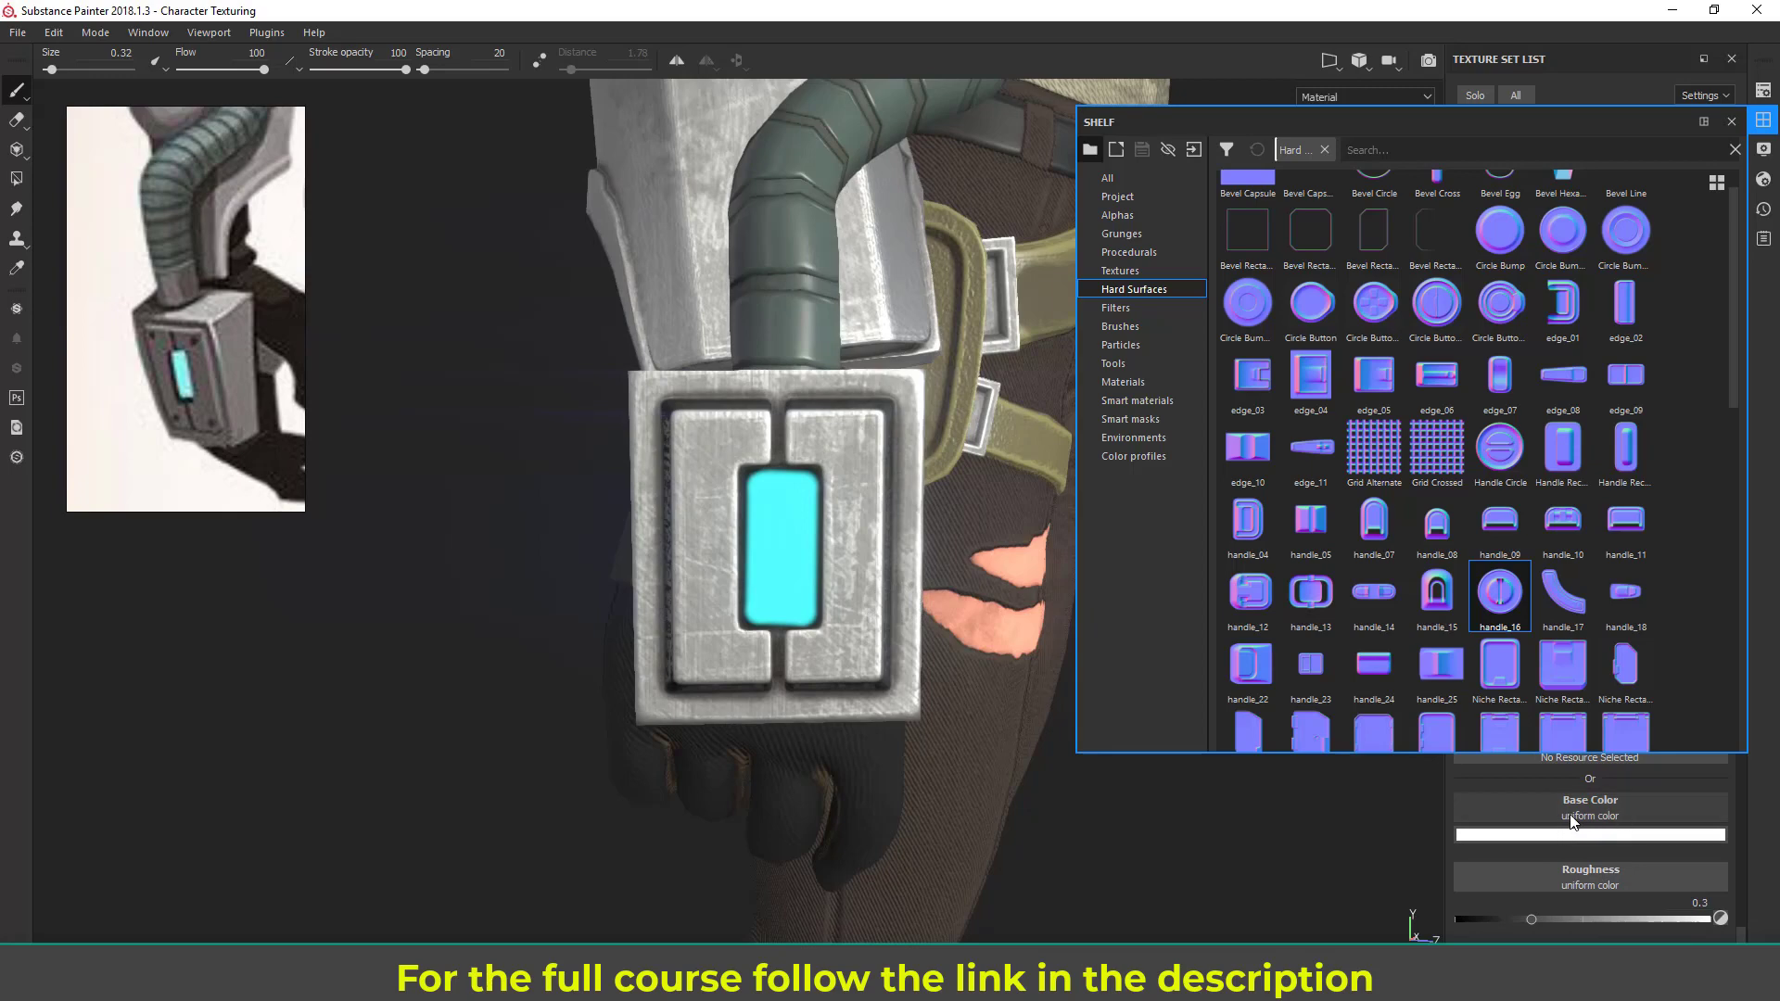
scroll(1573, 821, "up", 3)
left_click(1474, 829)
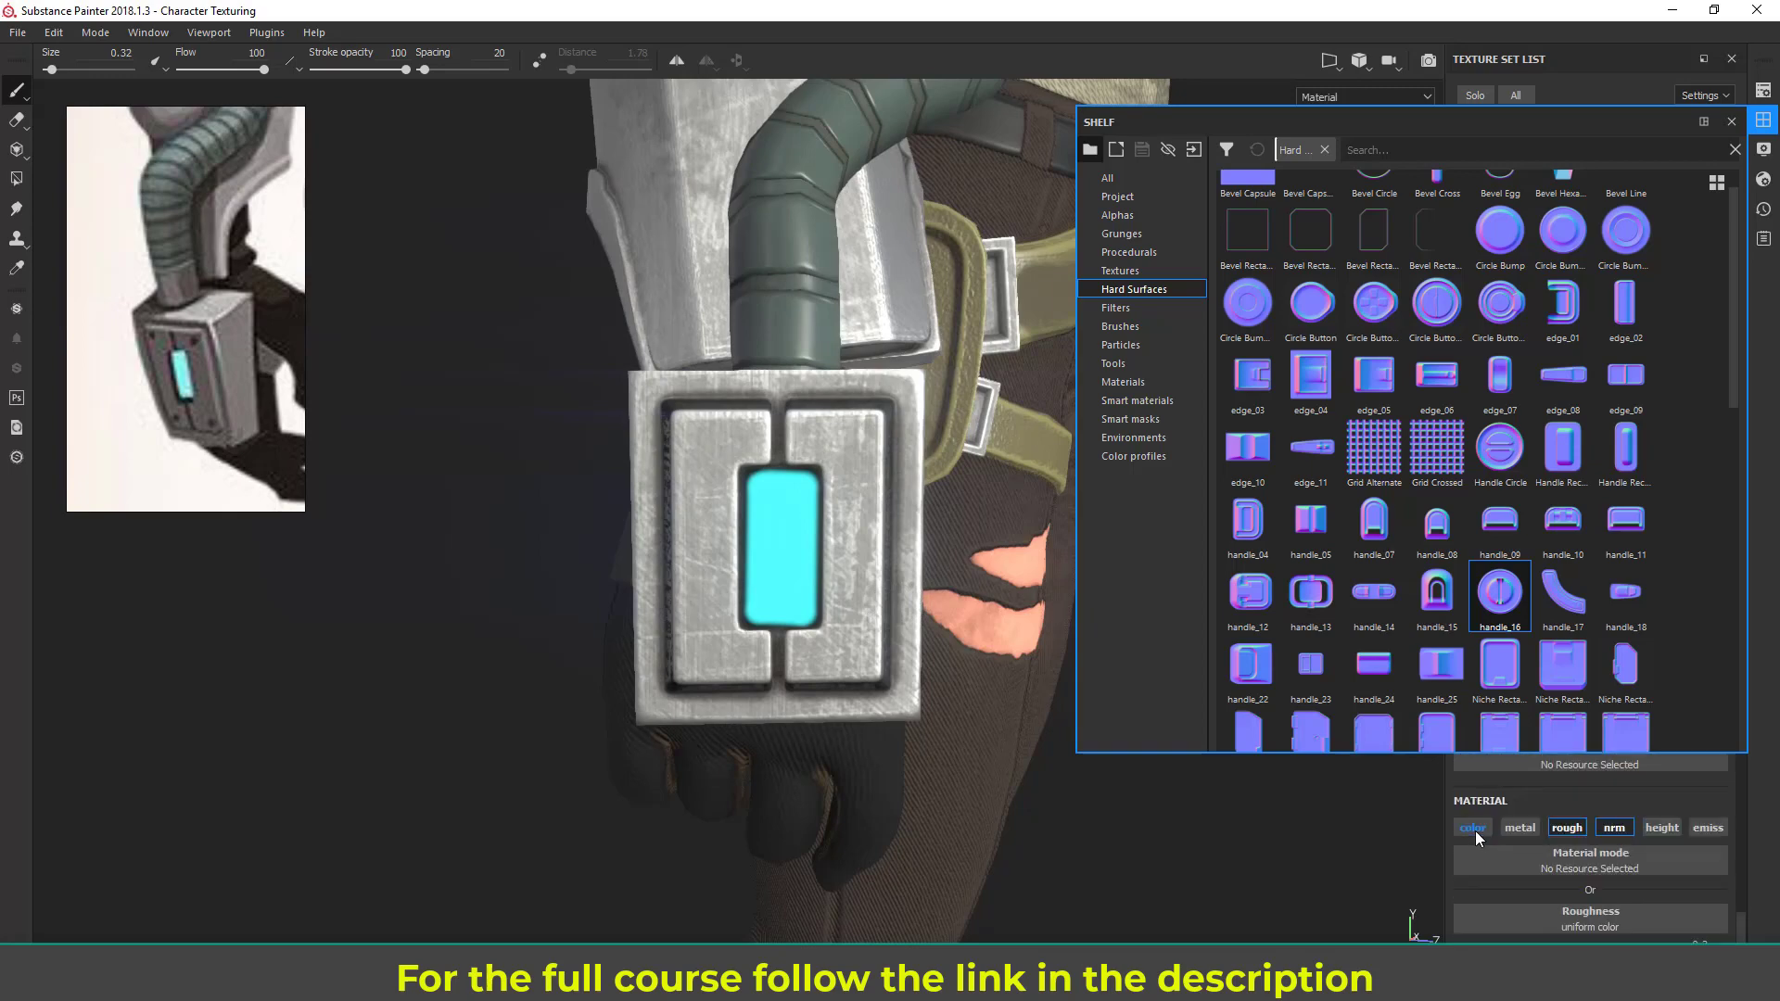
left_click(1571, 837)
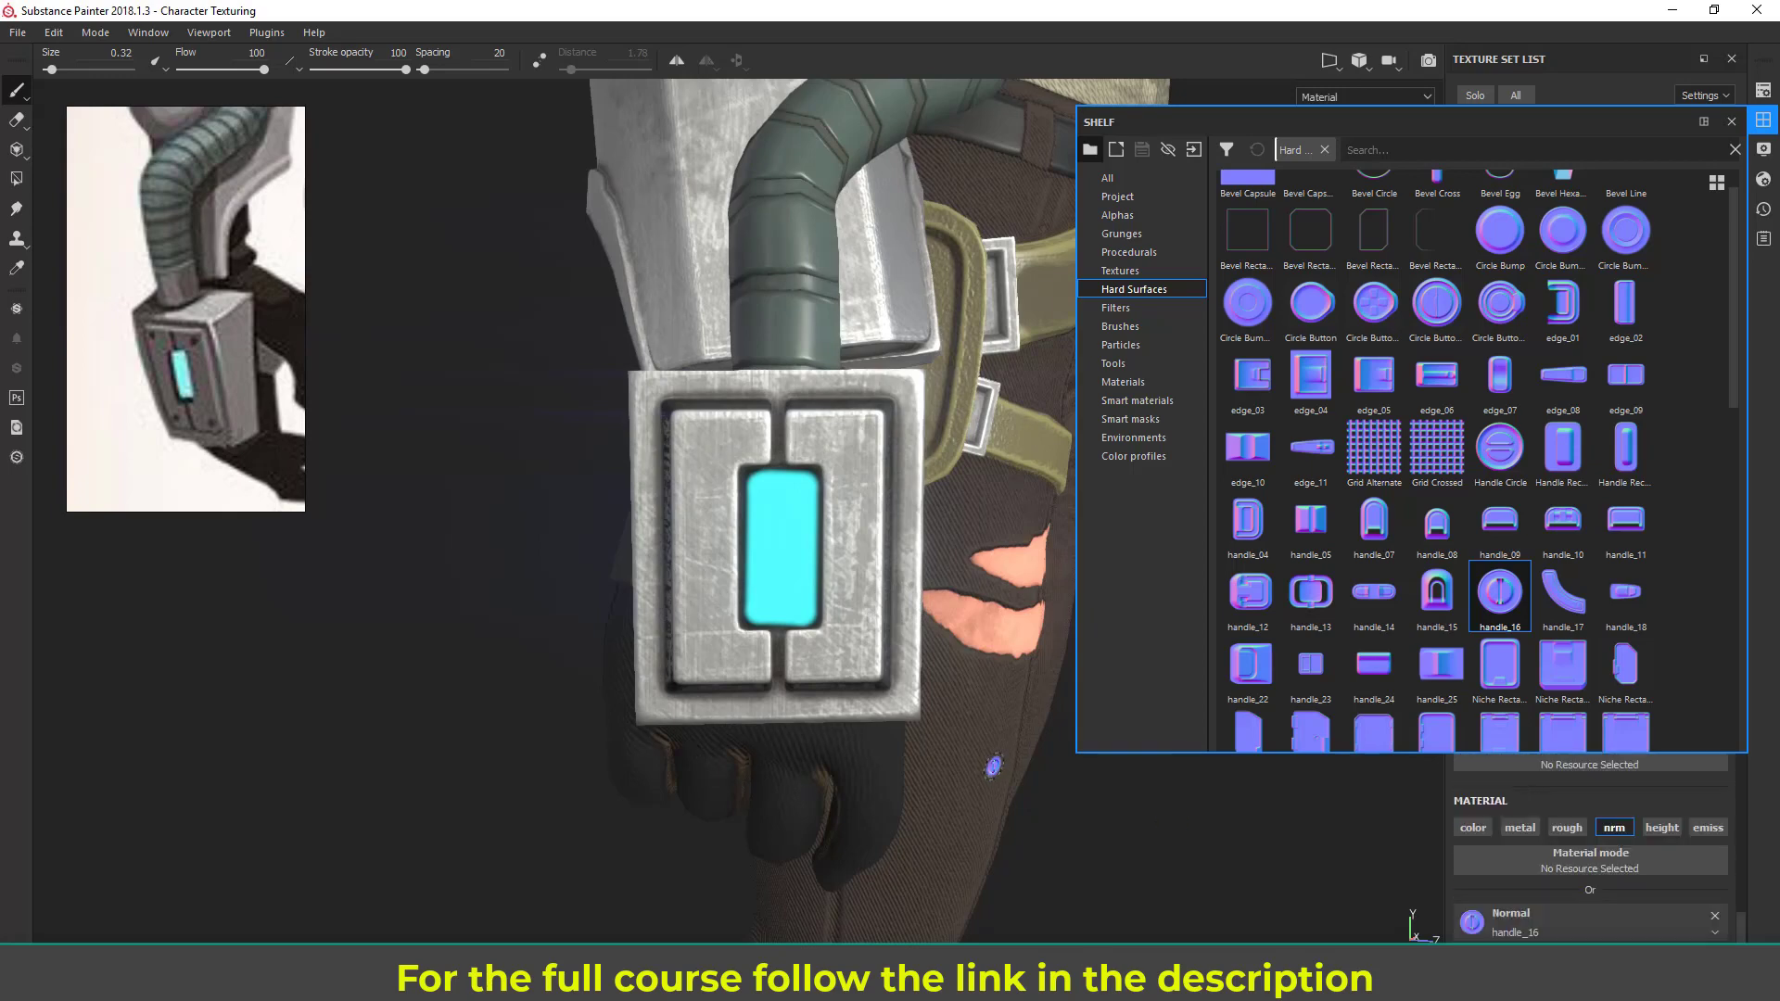
- Try stamping the screw on the two upper corners of the device's front plates, redoing the first stamp once
left_click(852, 446)
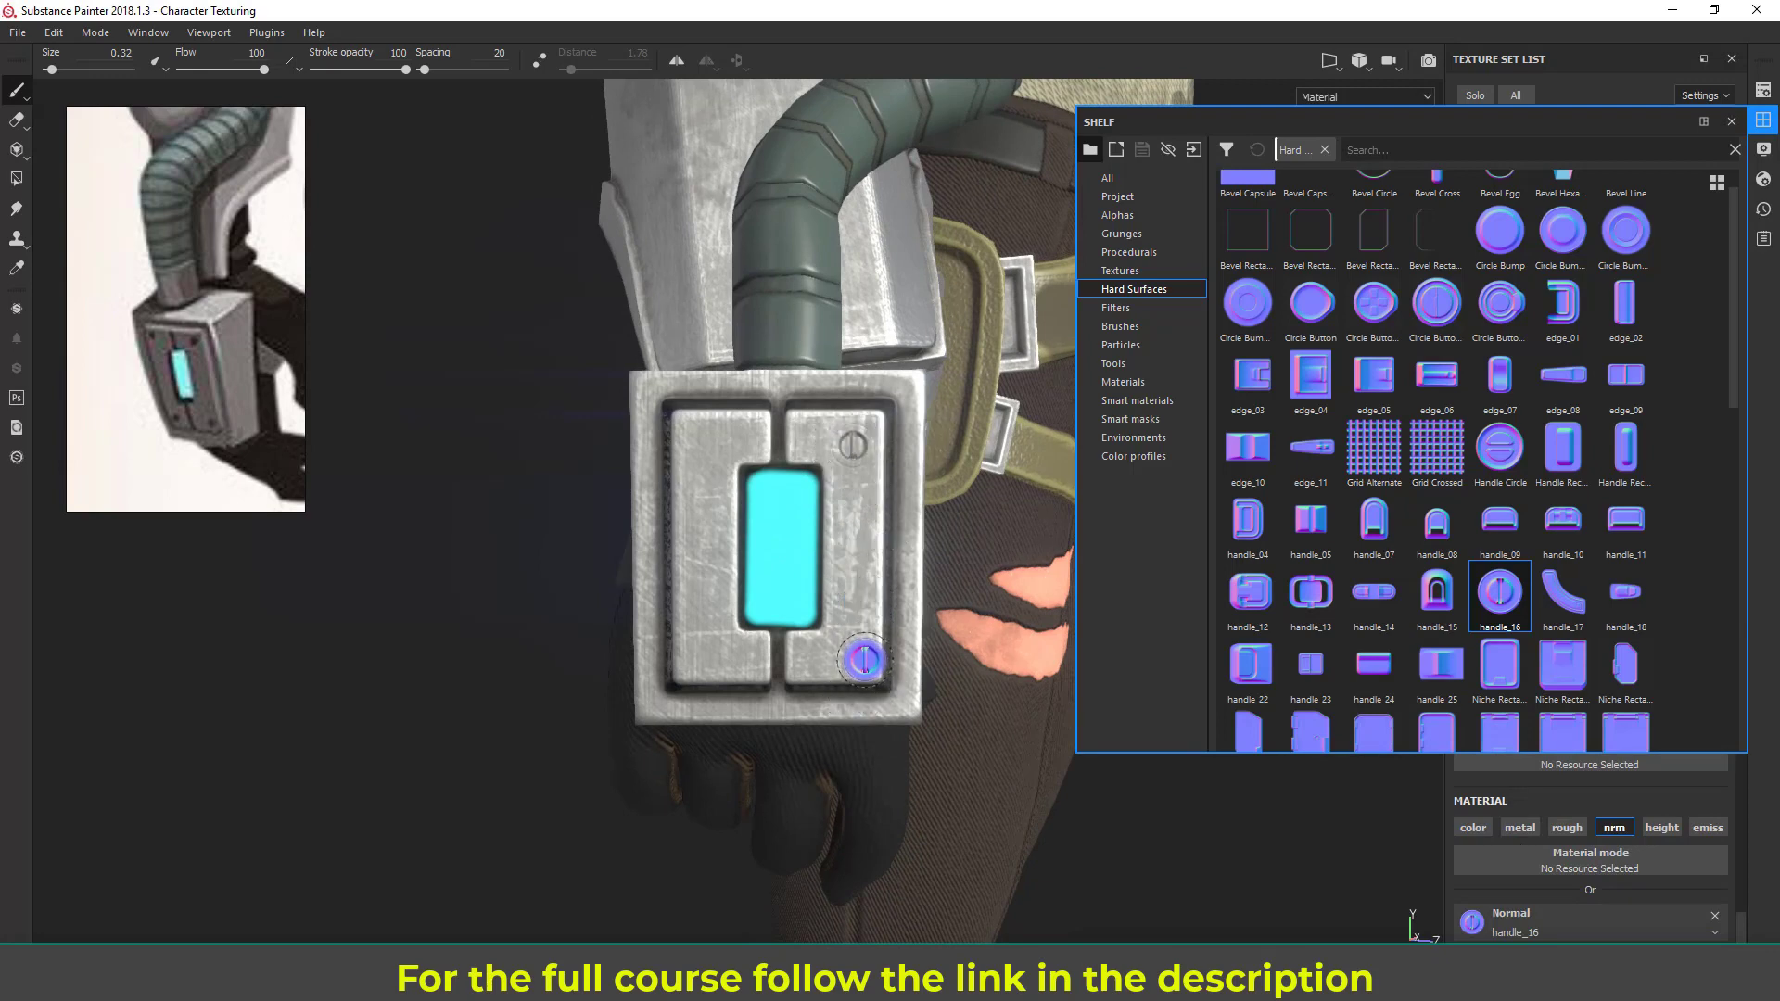
key("ctrl+z")
left_click(855, 445)
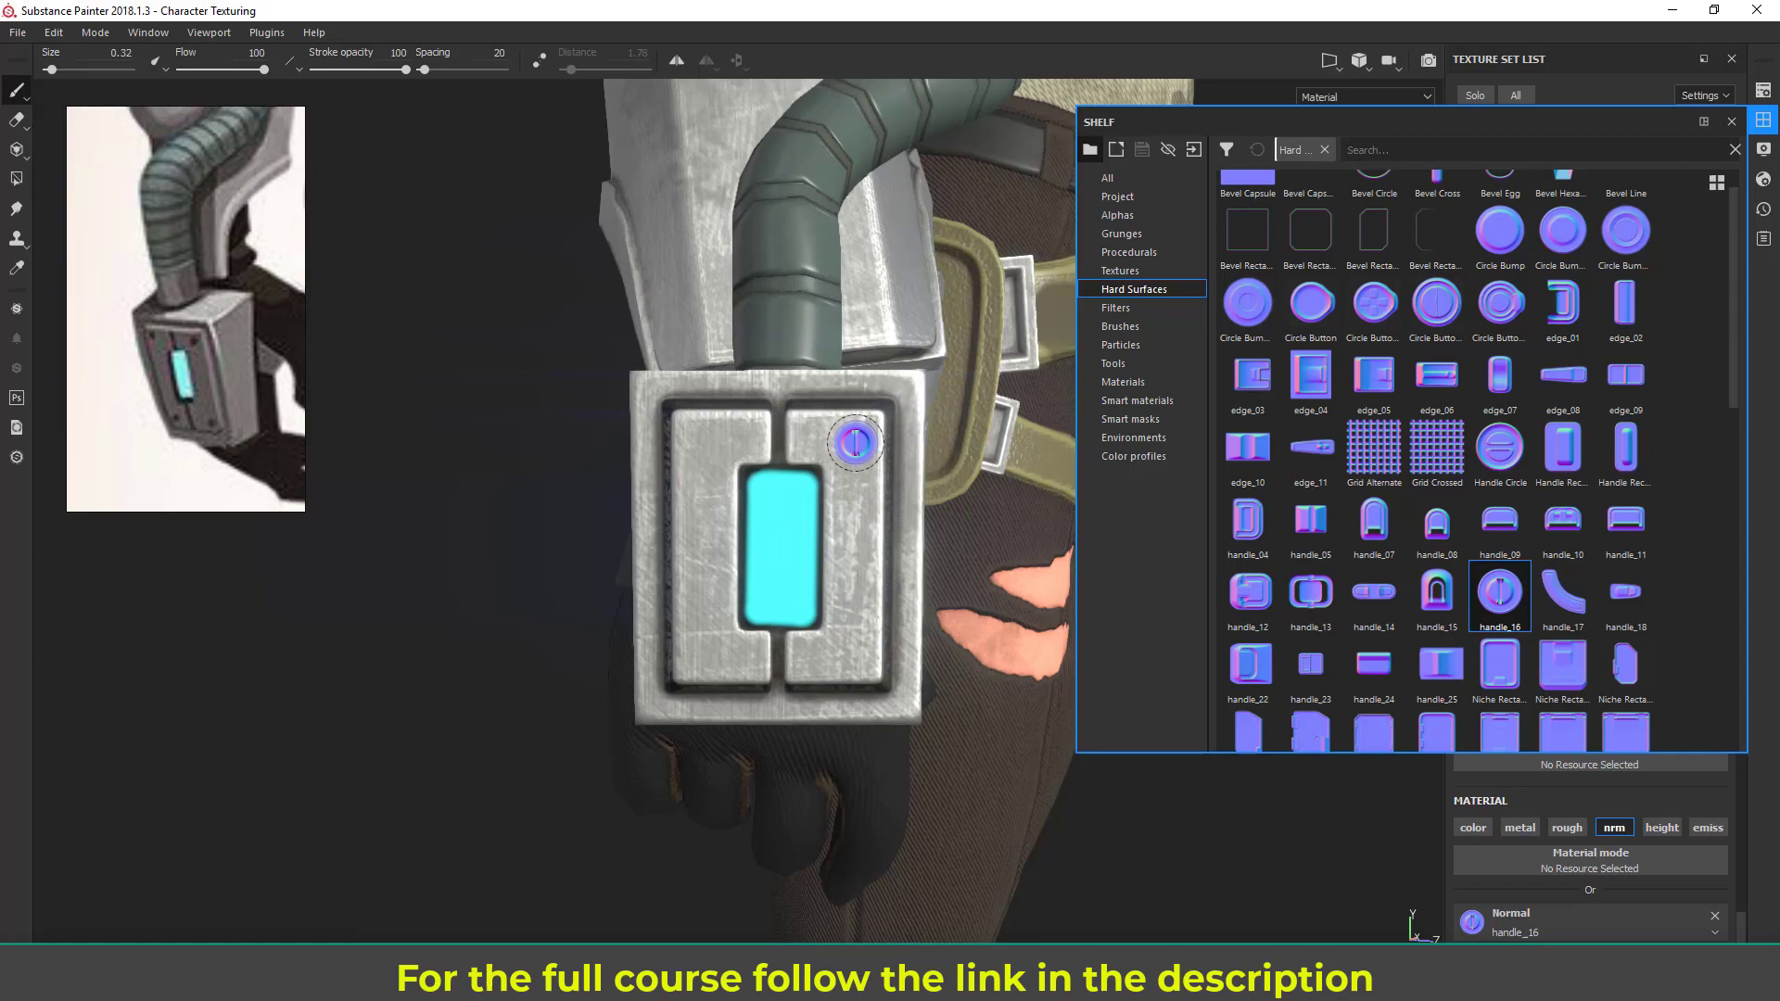
left_click(719, 442)
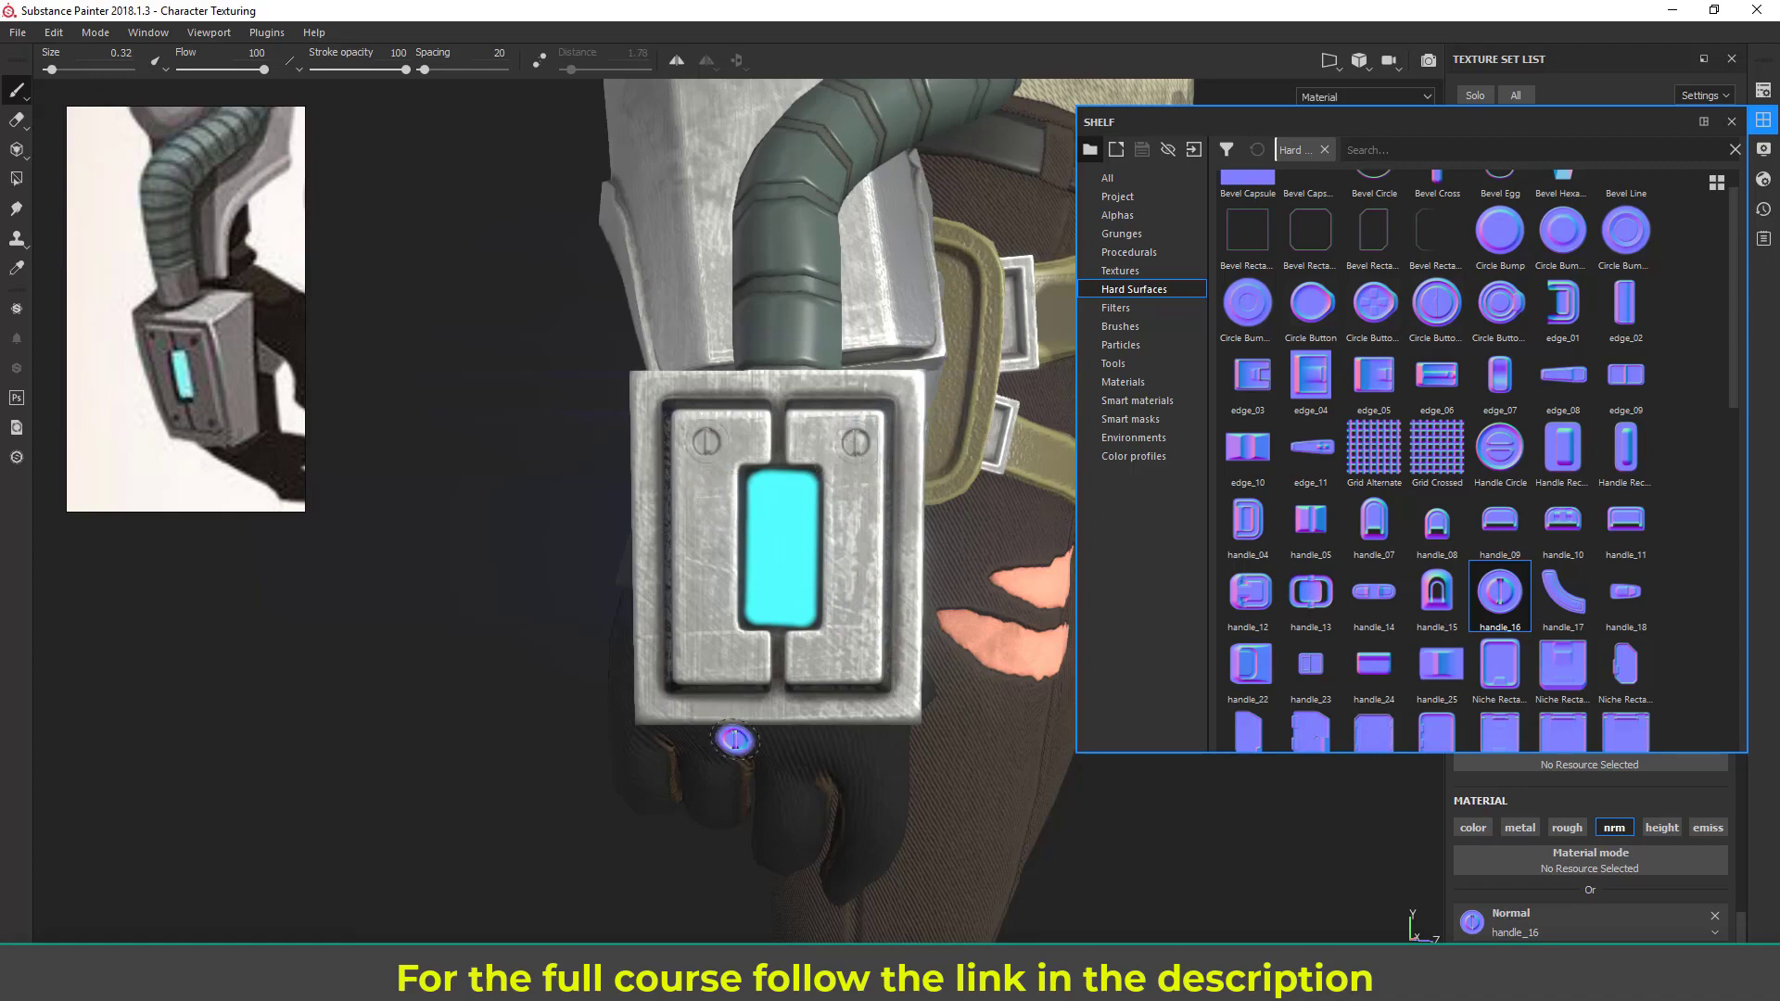
- Inspect the stamped screws in the Normal channel view and return to the full Material view
mouse_move(849, 646)
left_mouse_down("alt")
mouse_move(672, 628)
mouse_move(1061, 636)
mouse_move(754, 648)
mouse_move(816, 635)
left_mouse_up("alt")
left_click_drag(1002, 598, 946, 634, "alt")
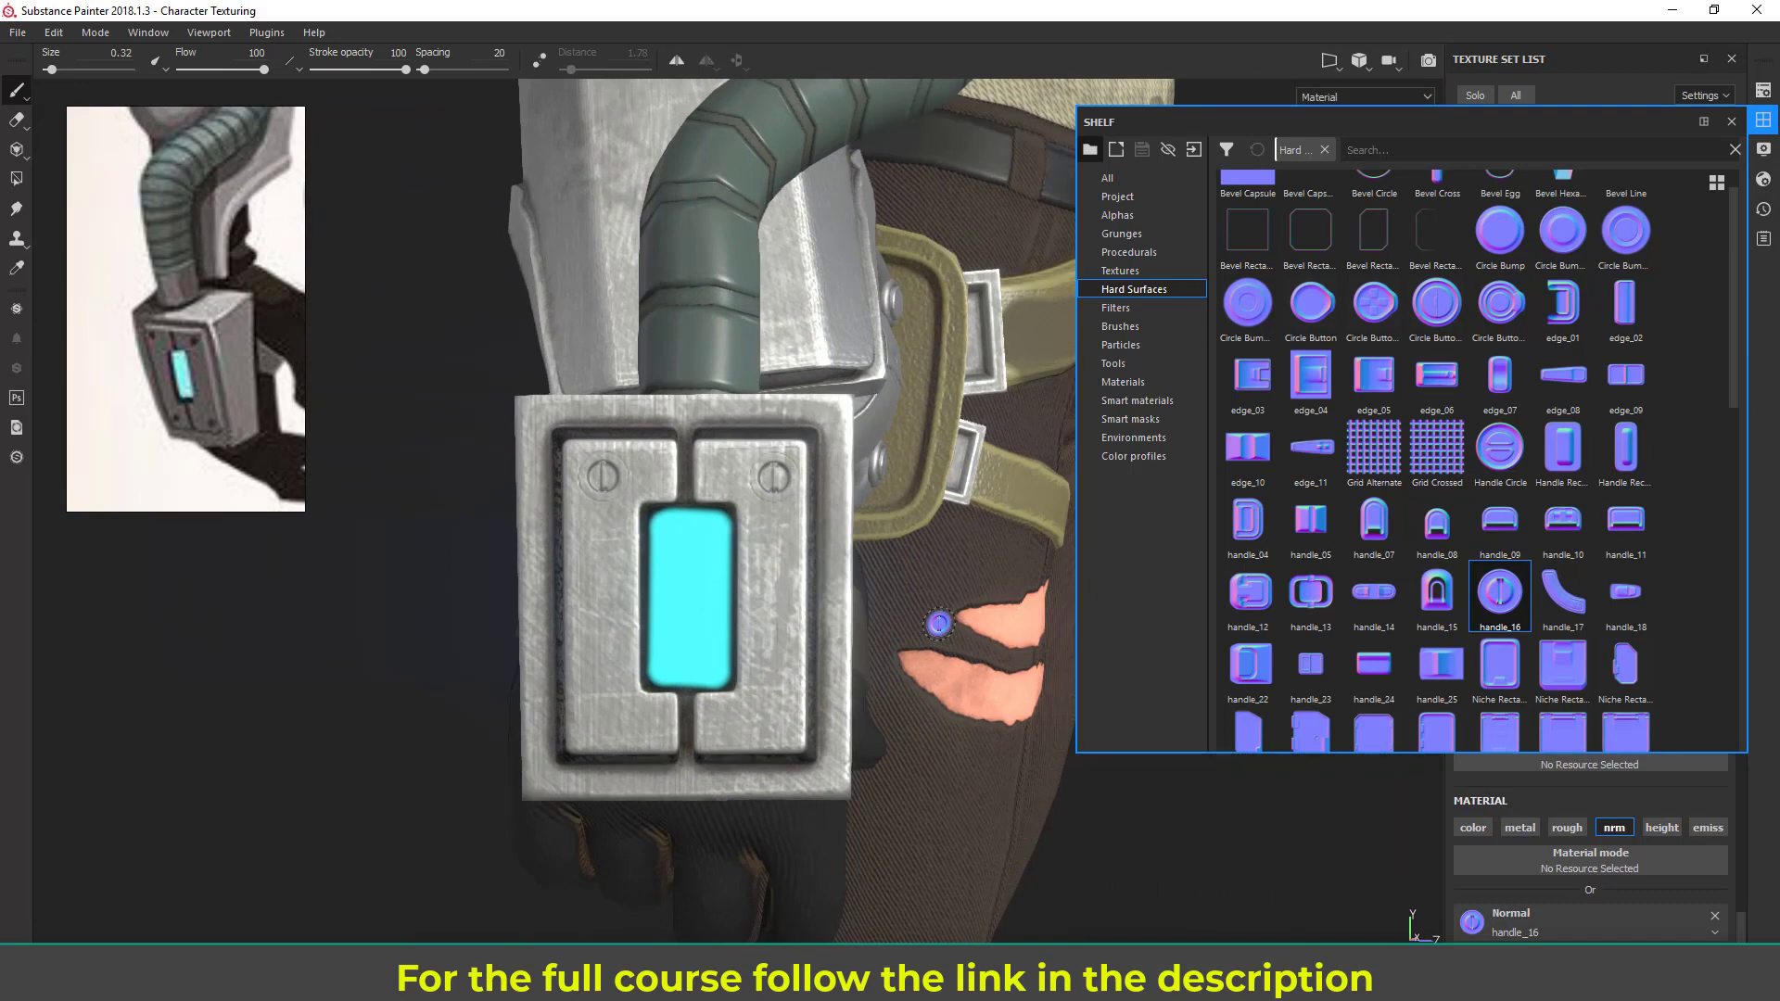
key("c")
key("c")
key("c")
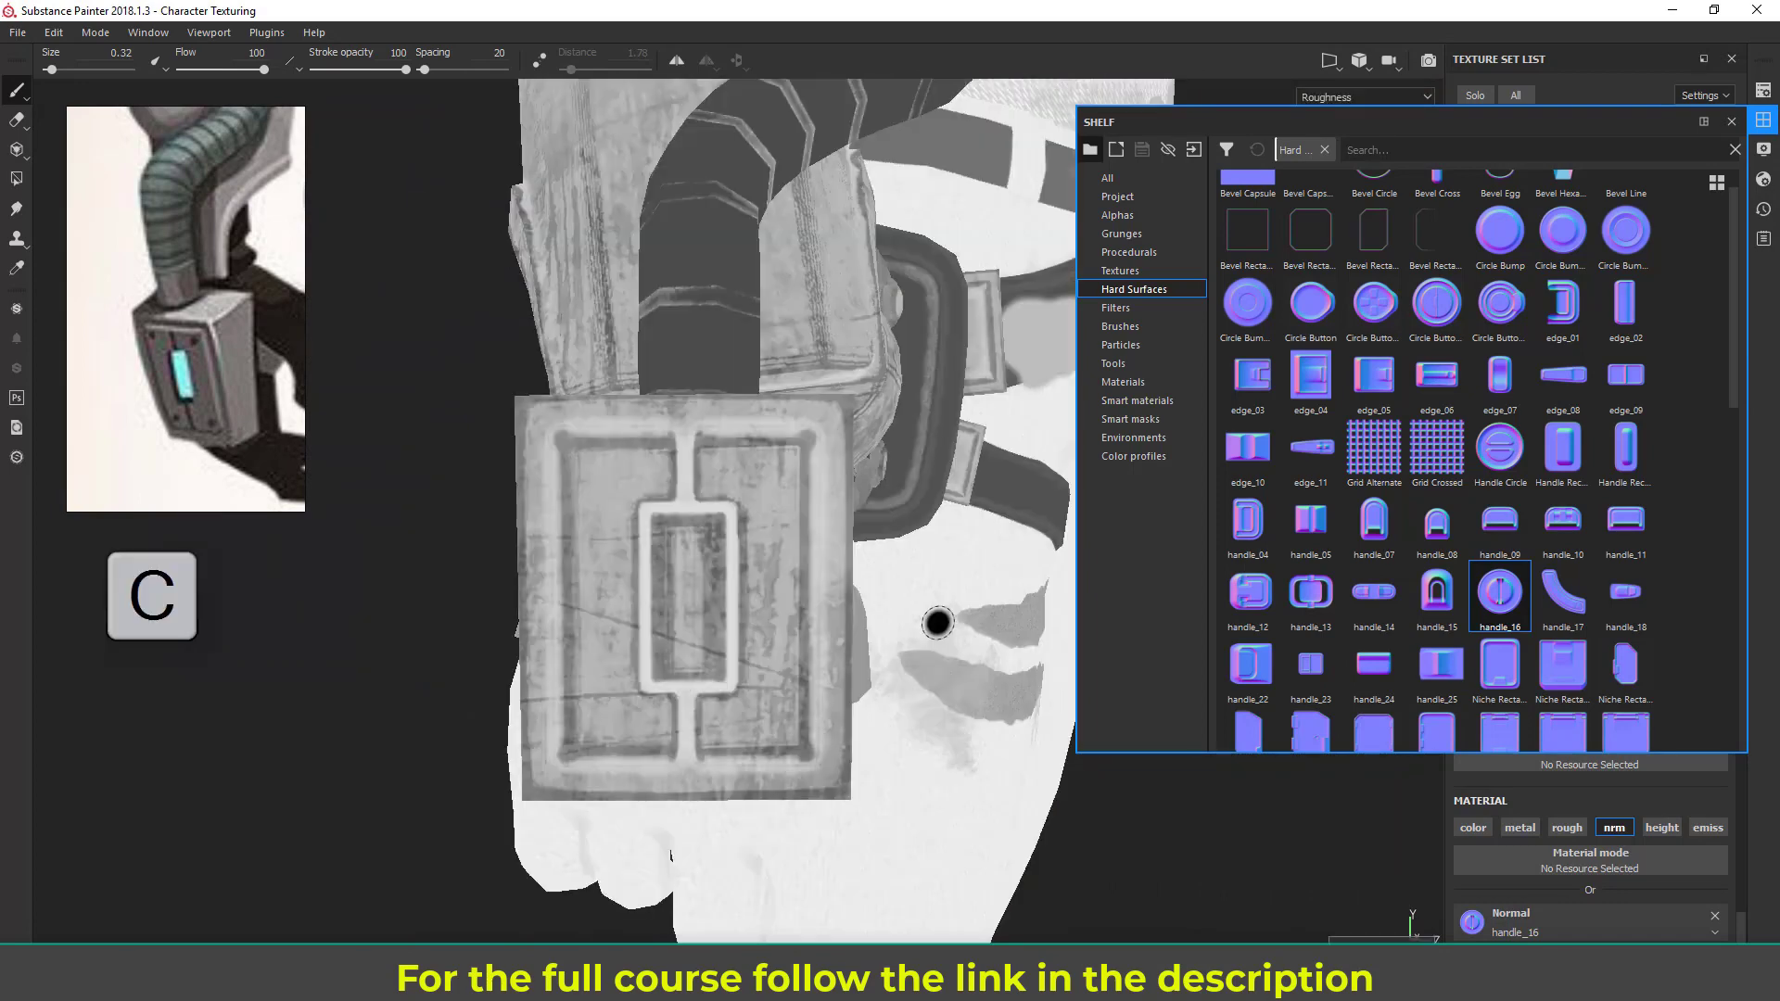
key("c")
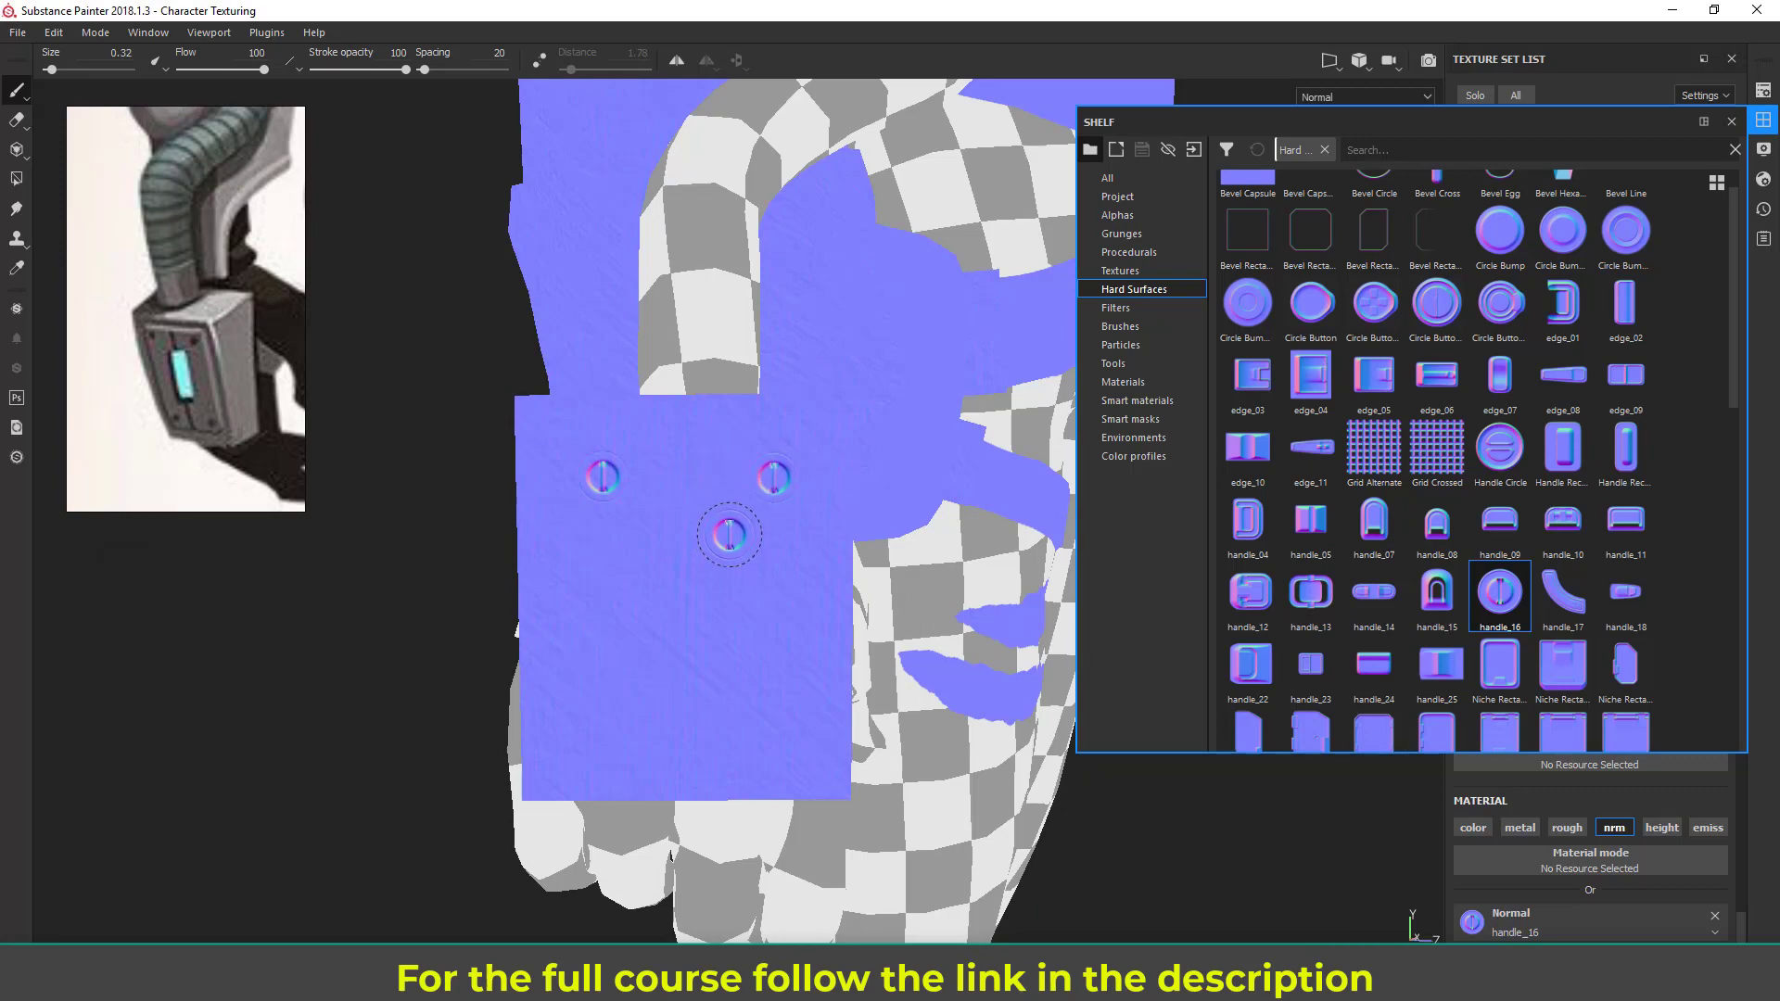
key("m")
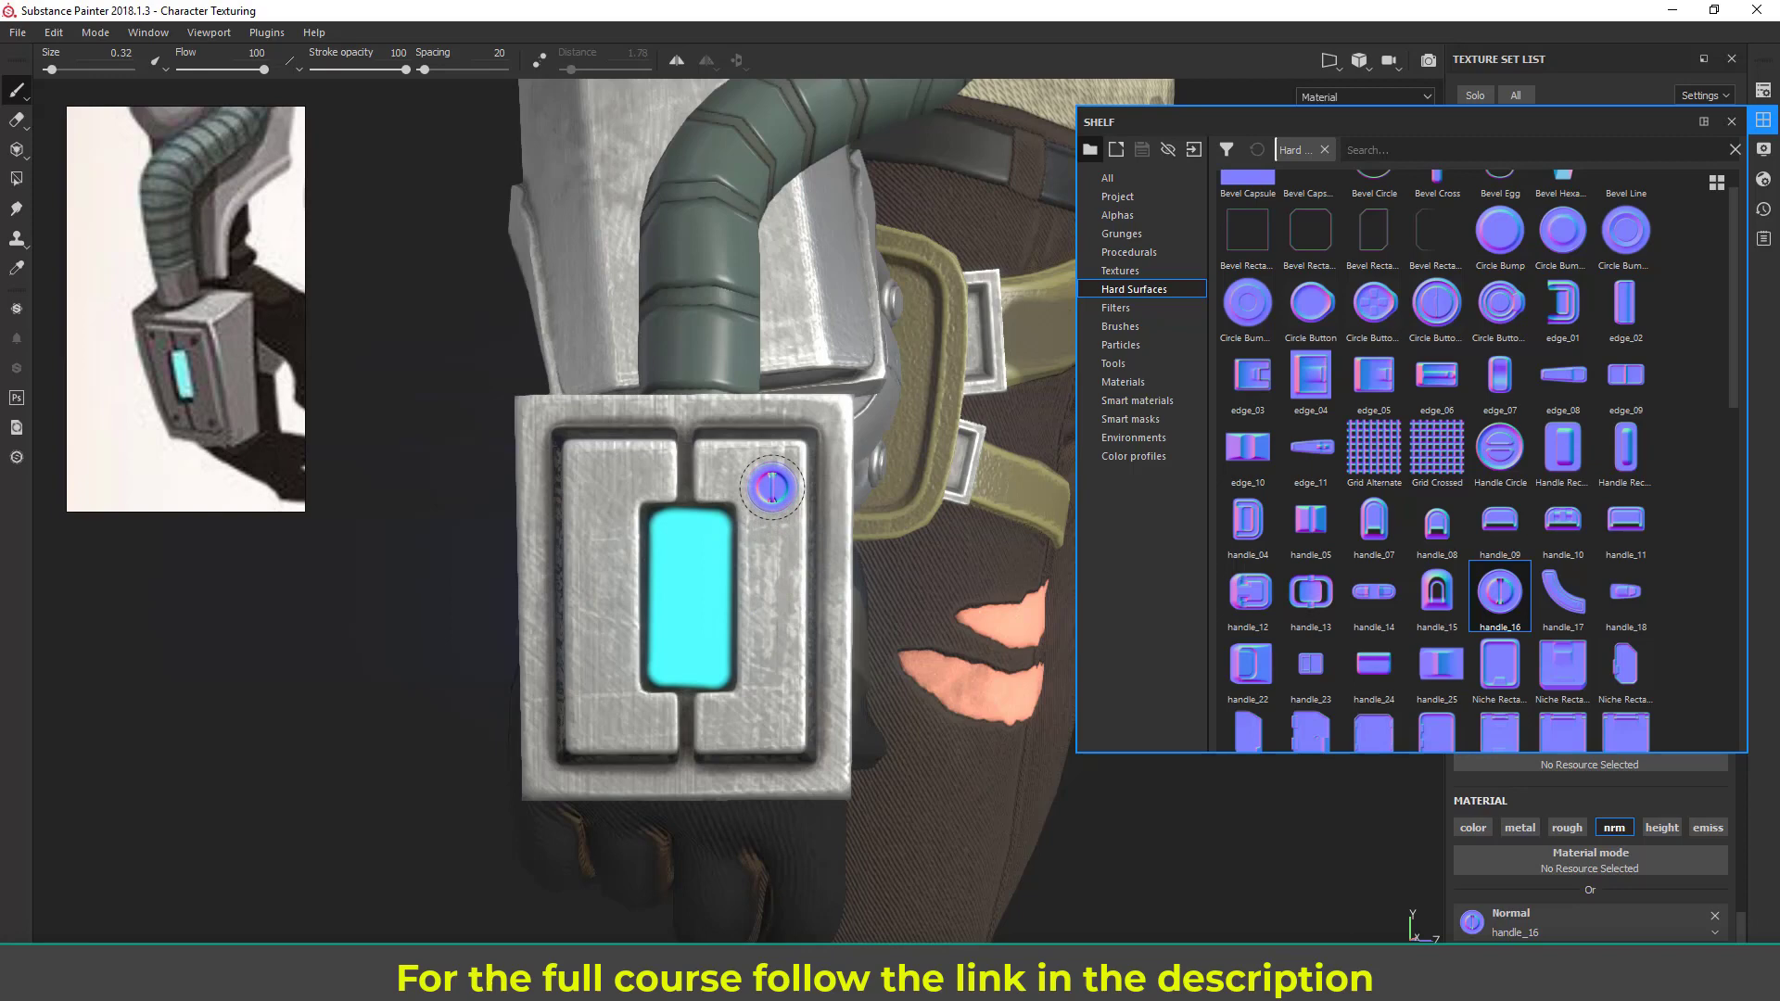
- Try stamping upright screws on all four corners of the front plates, and undo those stamps
left_click_drag(781, 494, 779, 469, "alt")
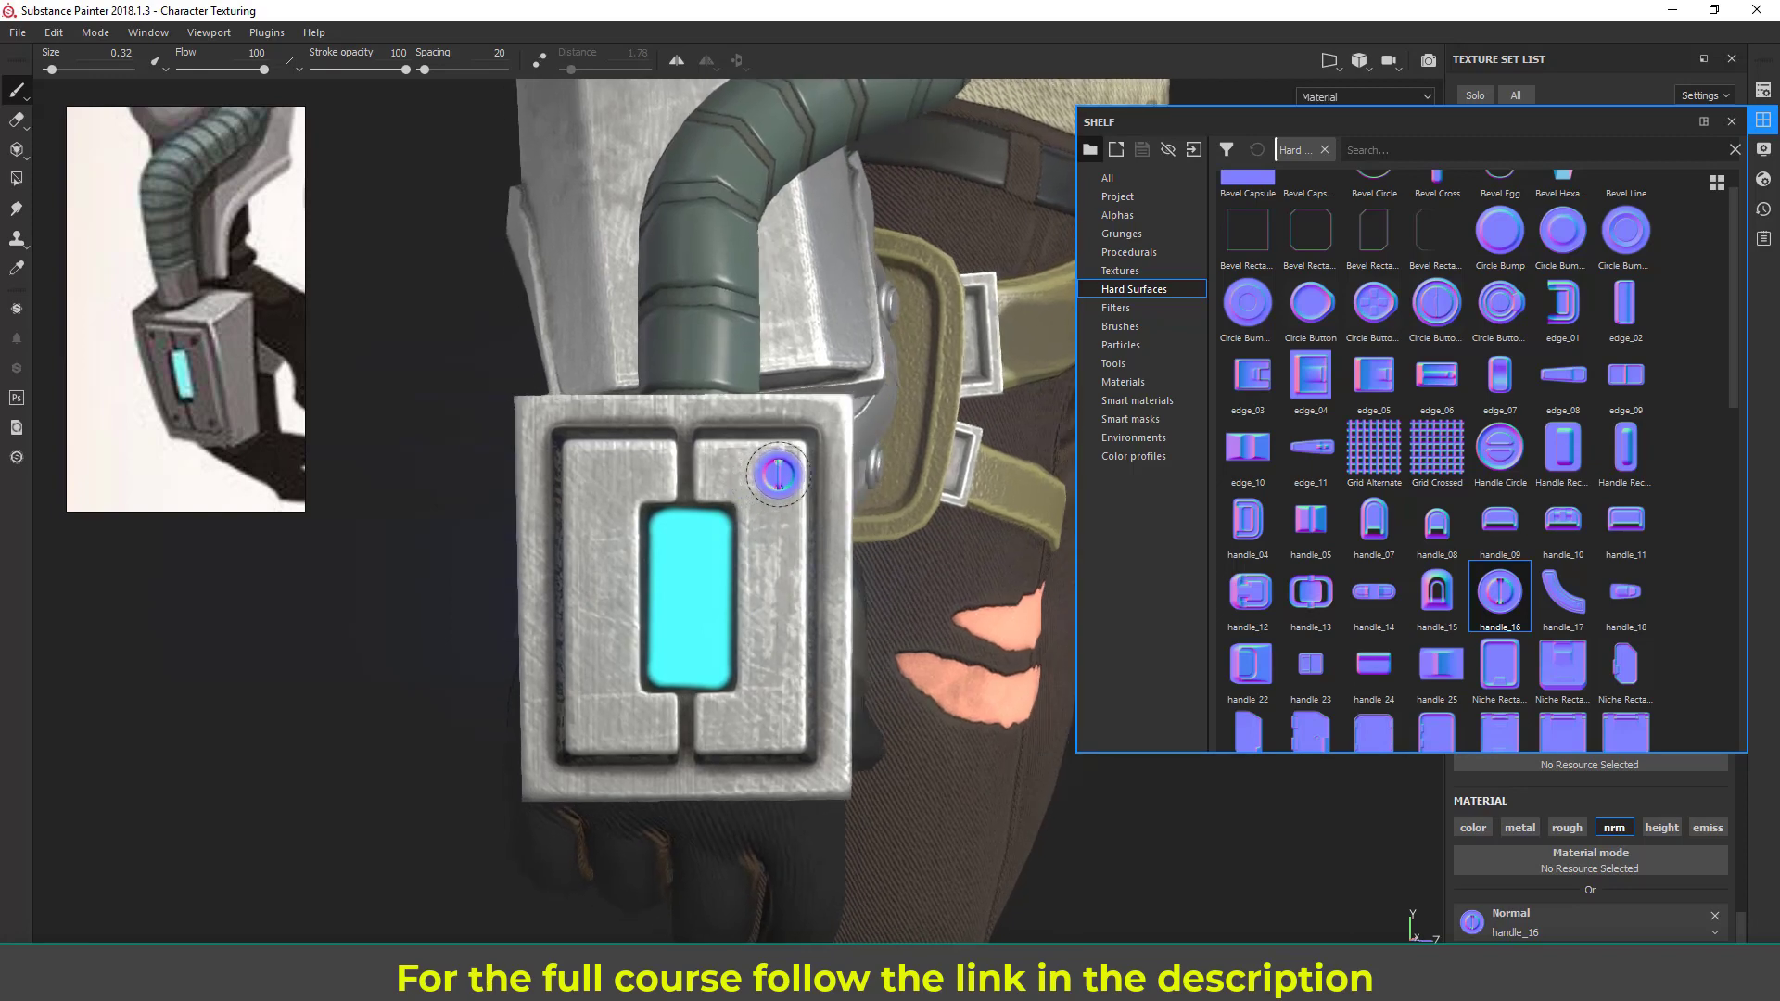
left_click(772, 475)
left_click(603, 476)
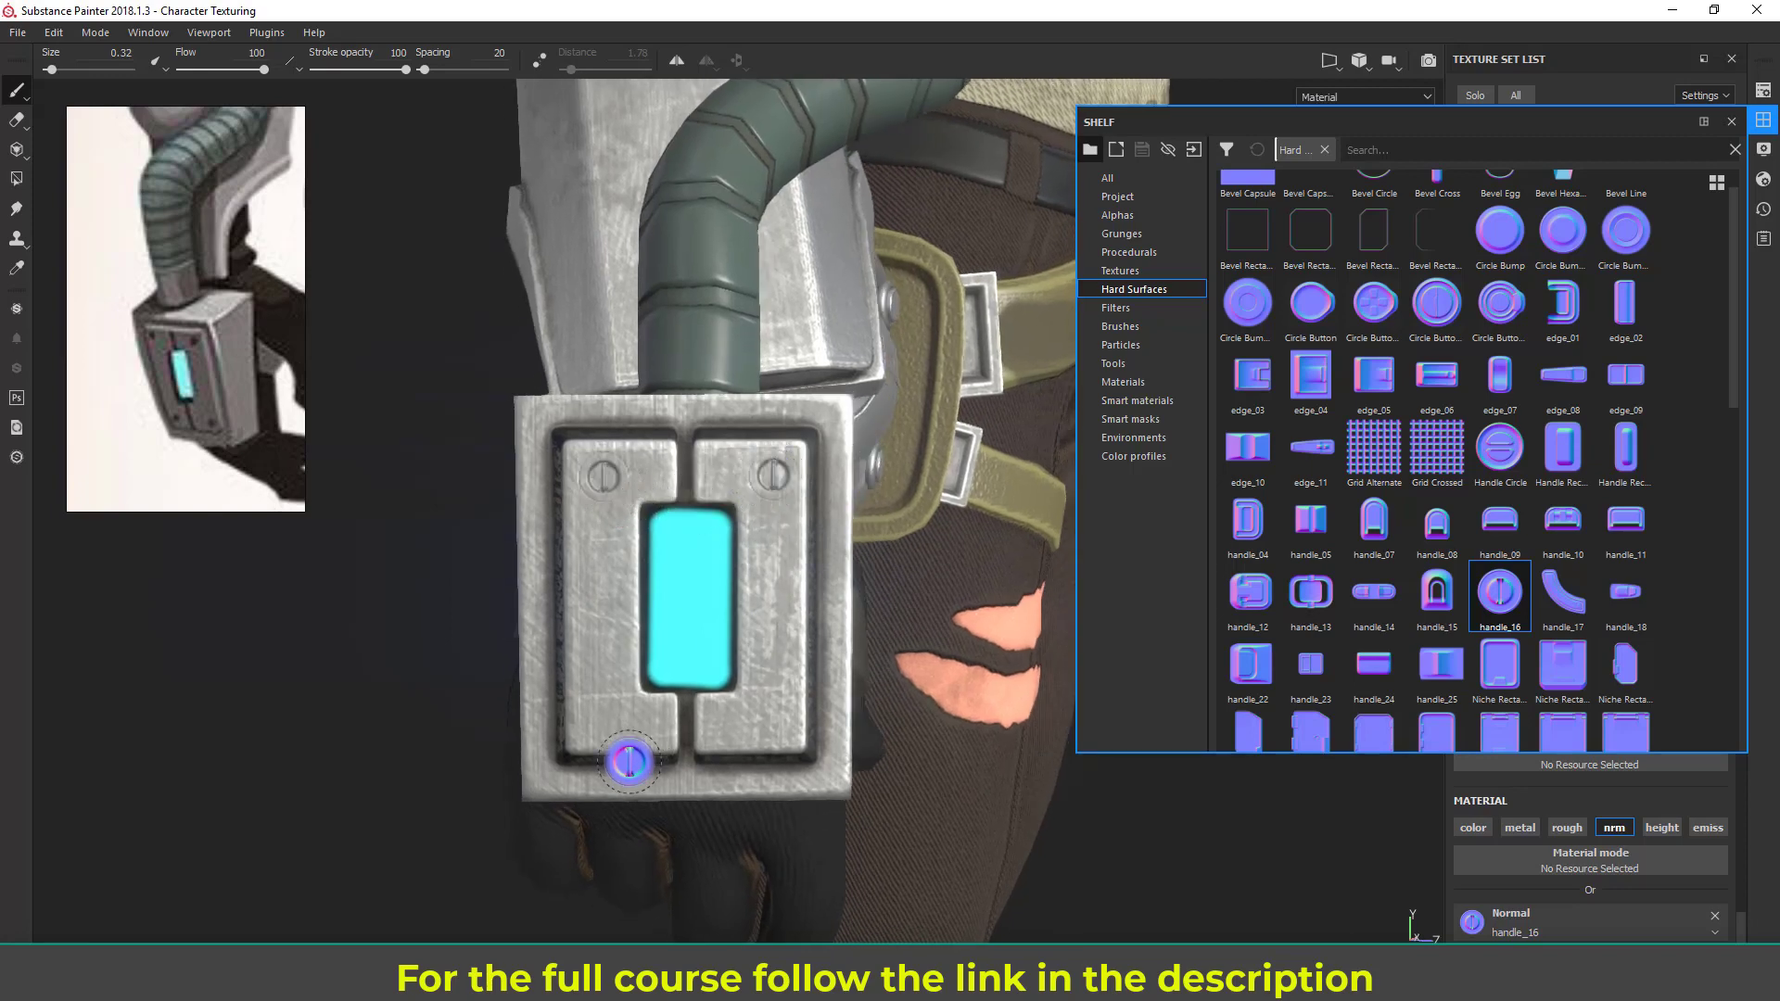
left_click(594, 717)
left_click(772, 720)
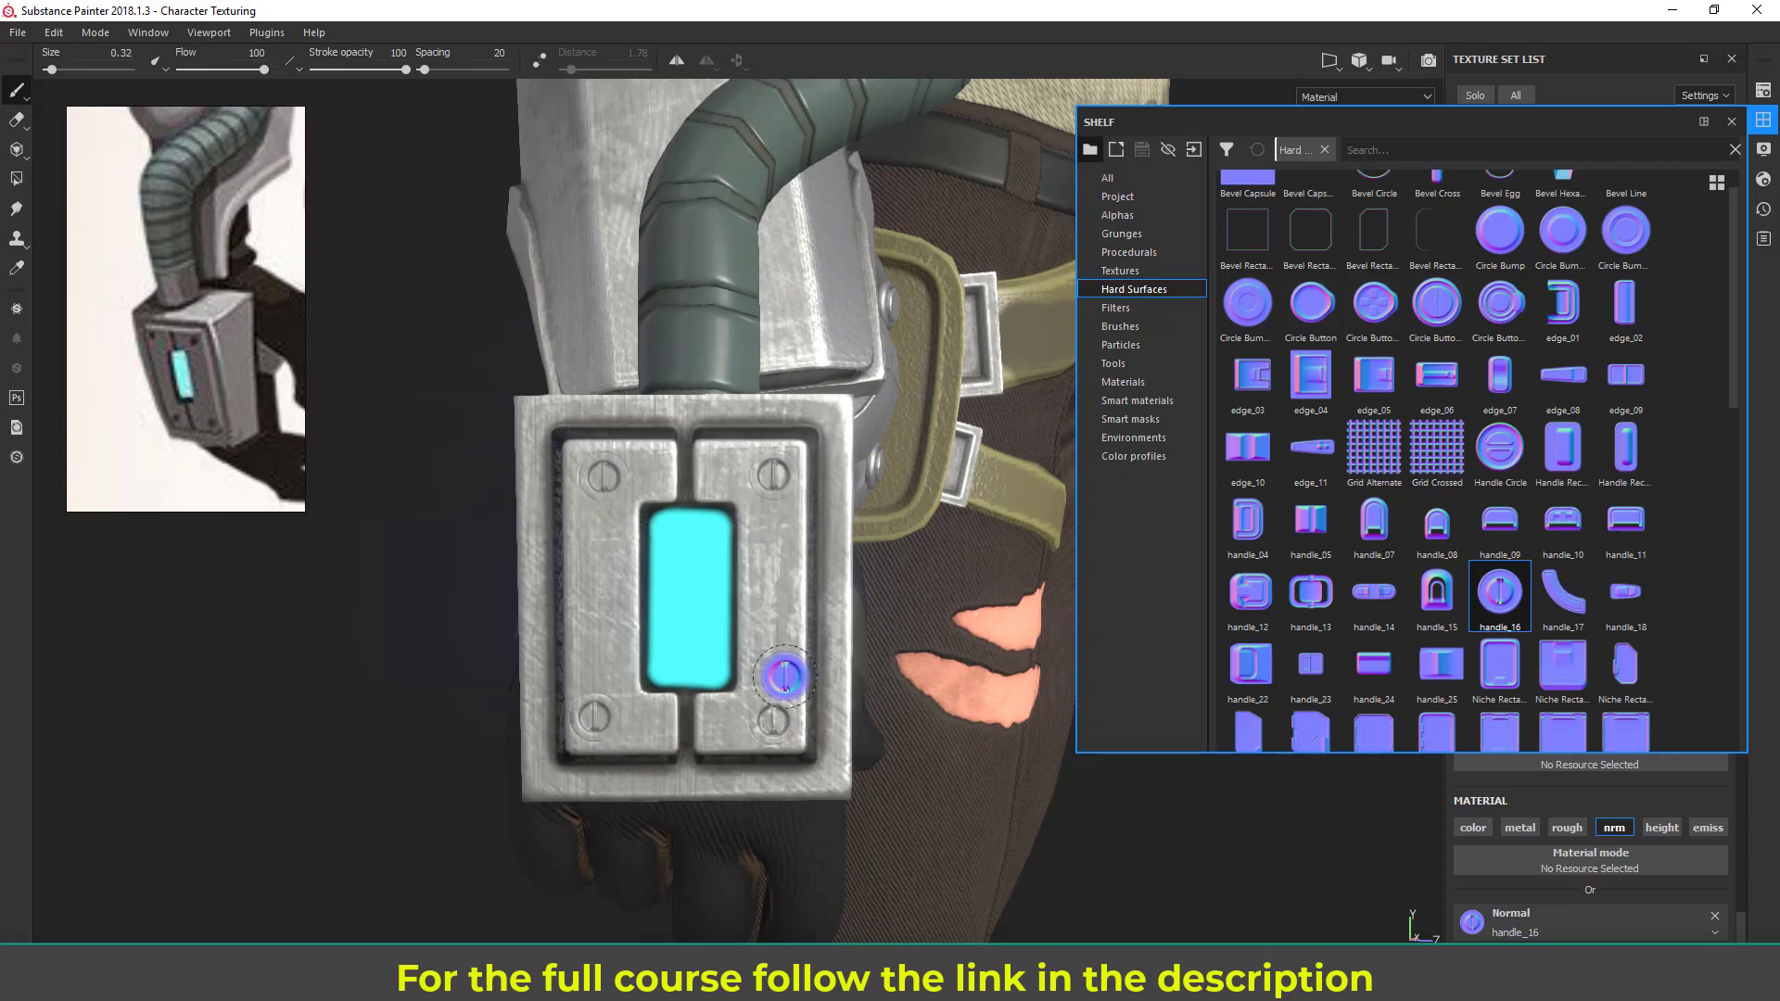
key("ctrl+z")
key("ctrl+z")
key("ctrl+z")
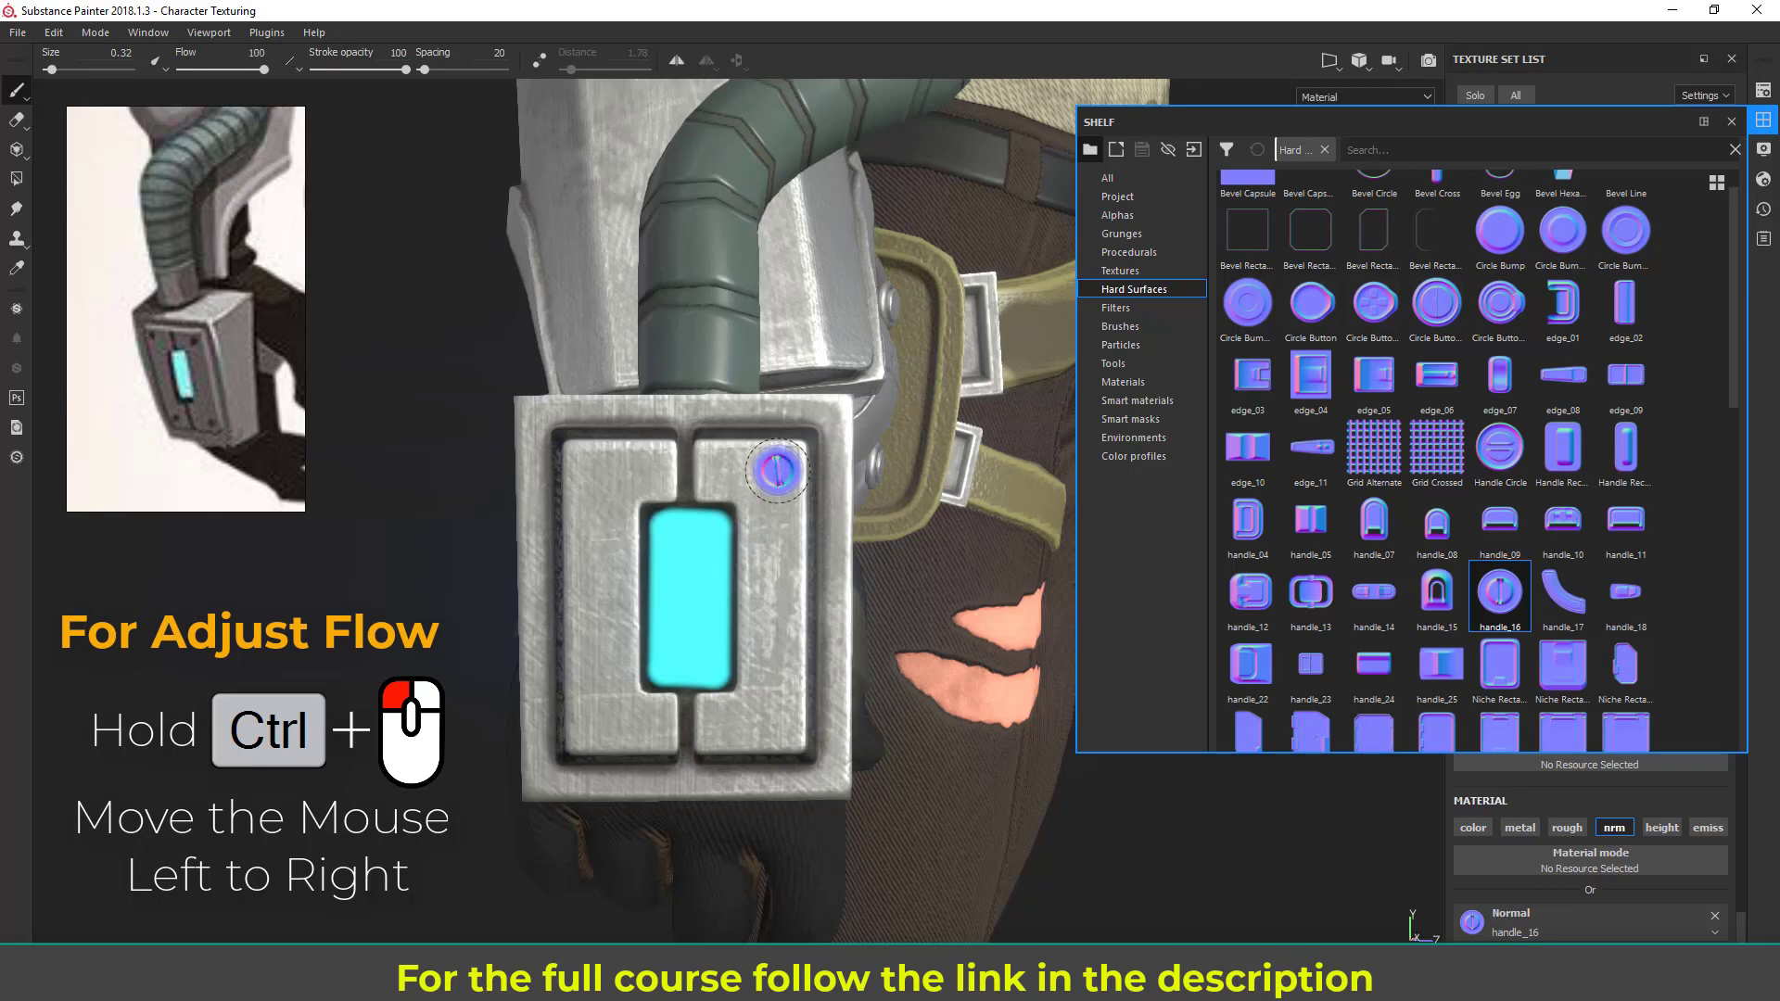
- Stamp the handle_16 screw on all four corners of the device's front plates, turning the slot to a different angle each time and keeping flow at 98 to 100
left_click_drag(777, 471, 765, 471, "ctrl")
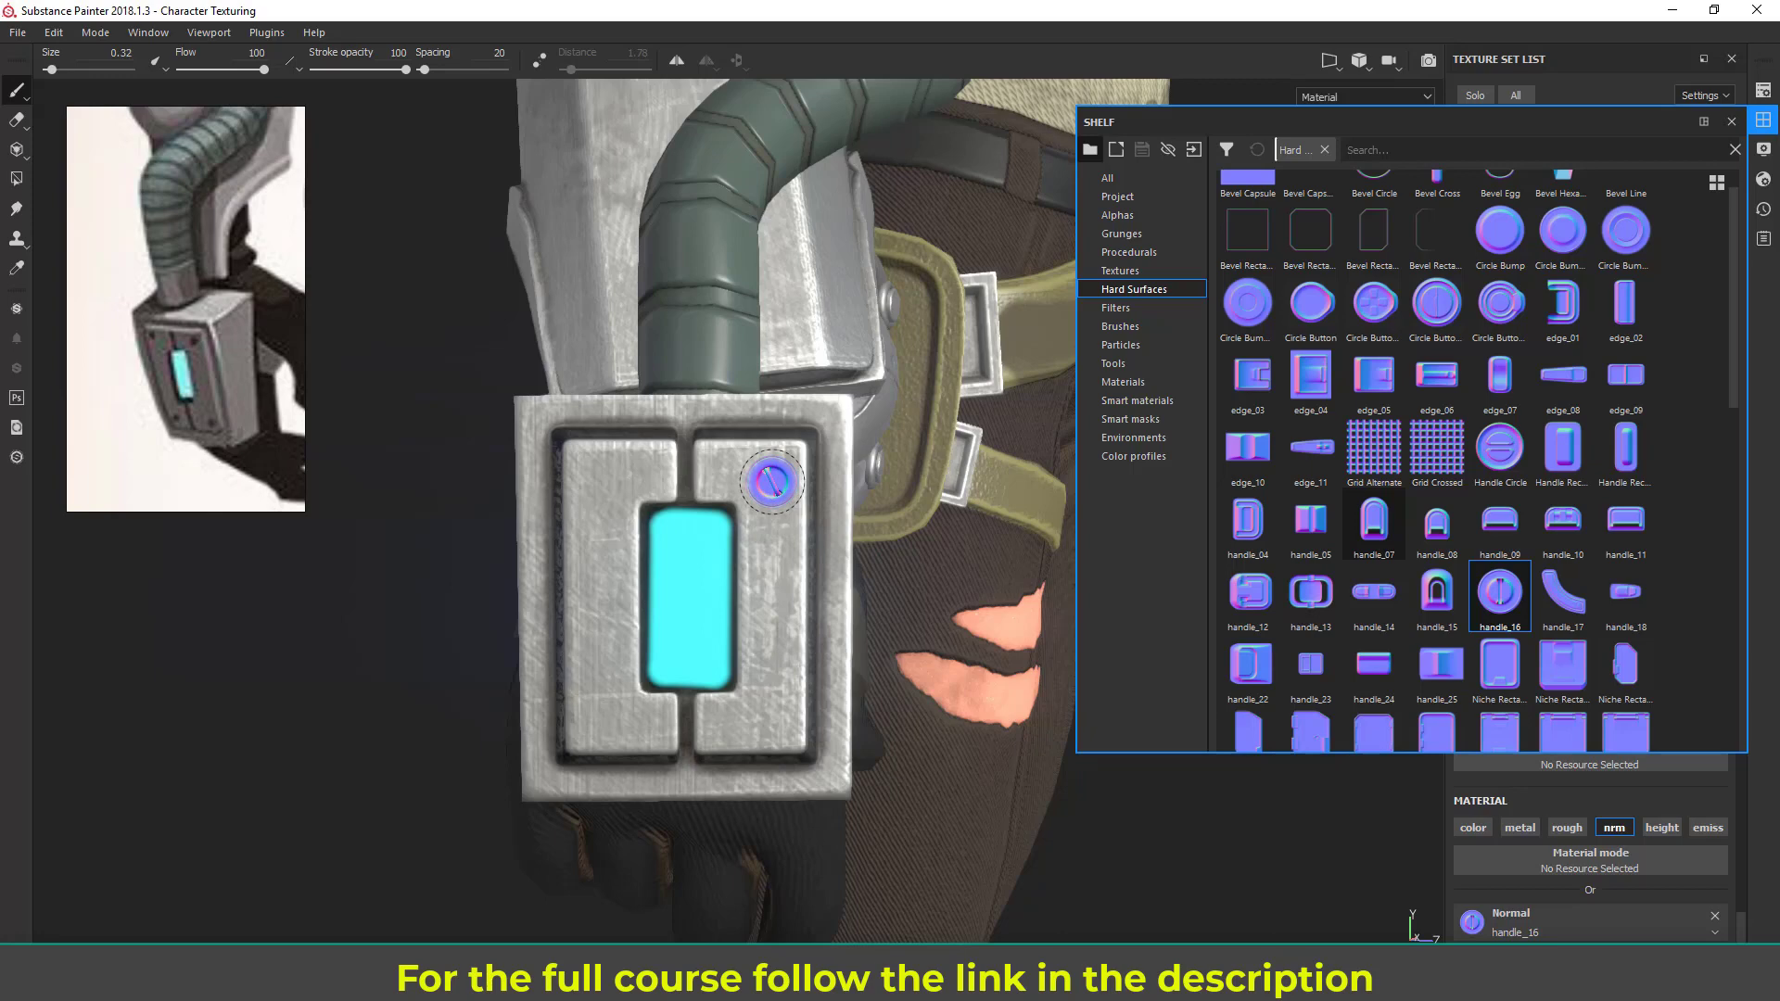
left_click_drag(769, 482, 764, 482, "ctrl")
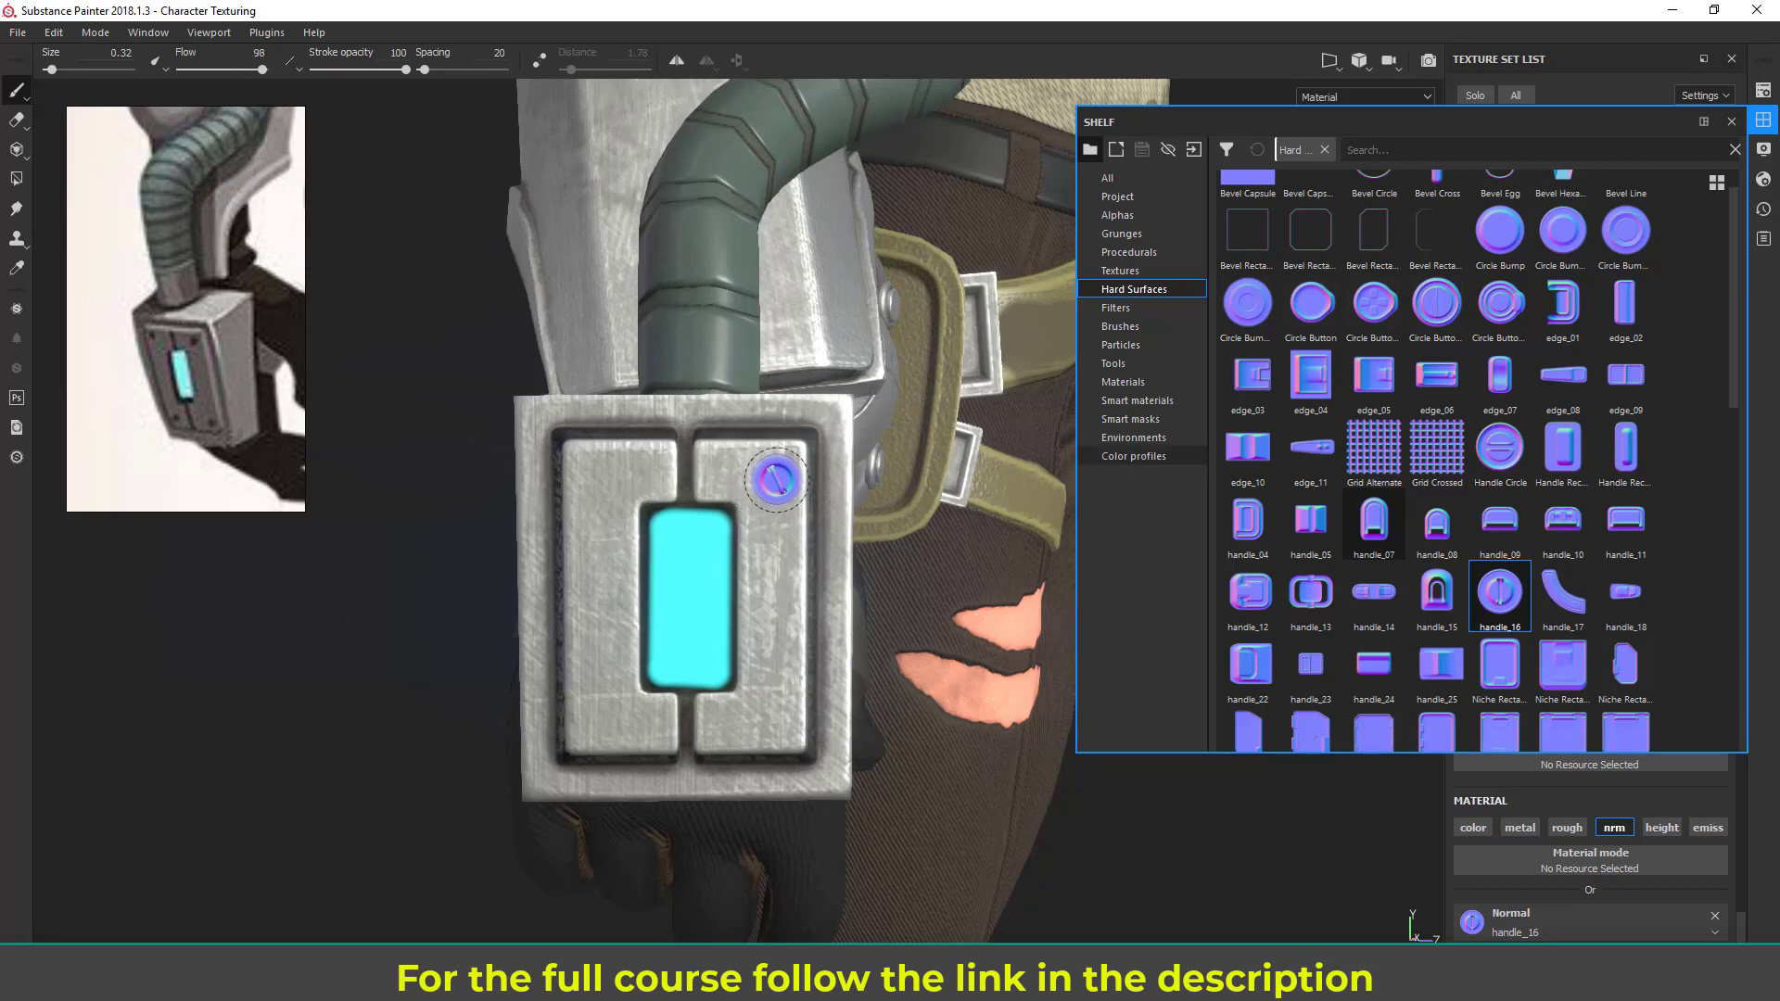
left_click(770, 478)
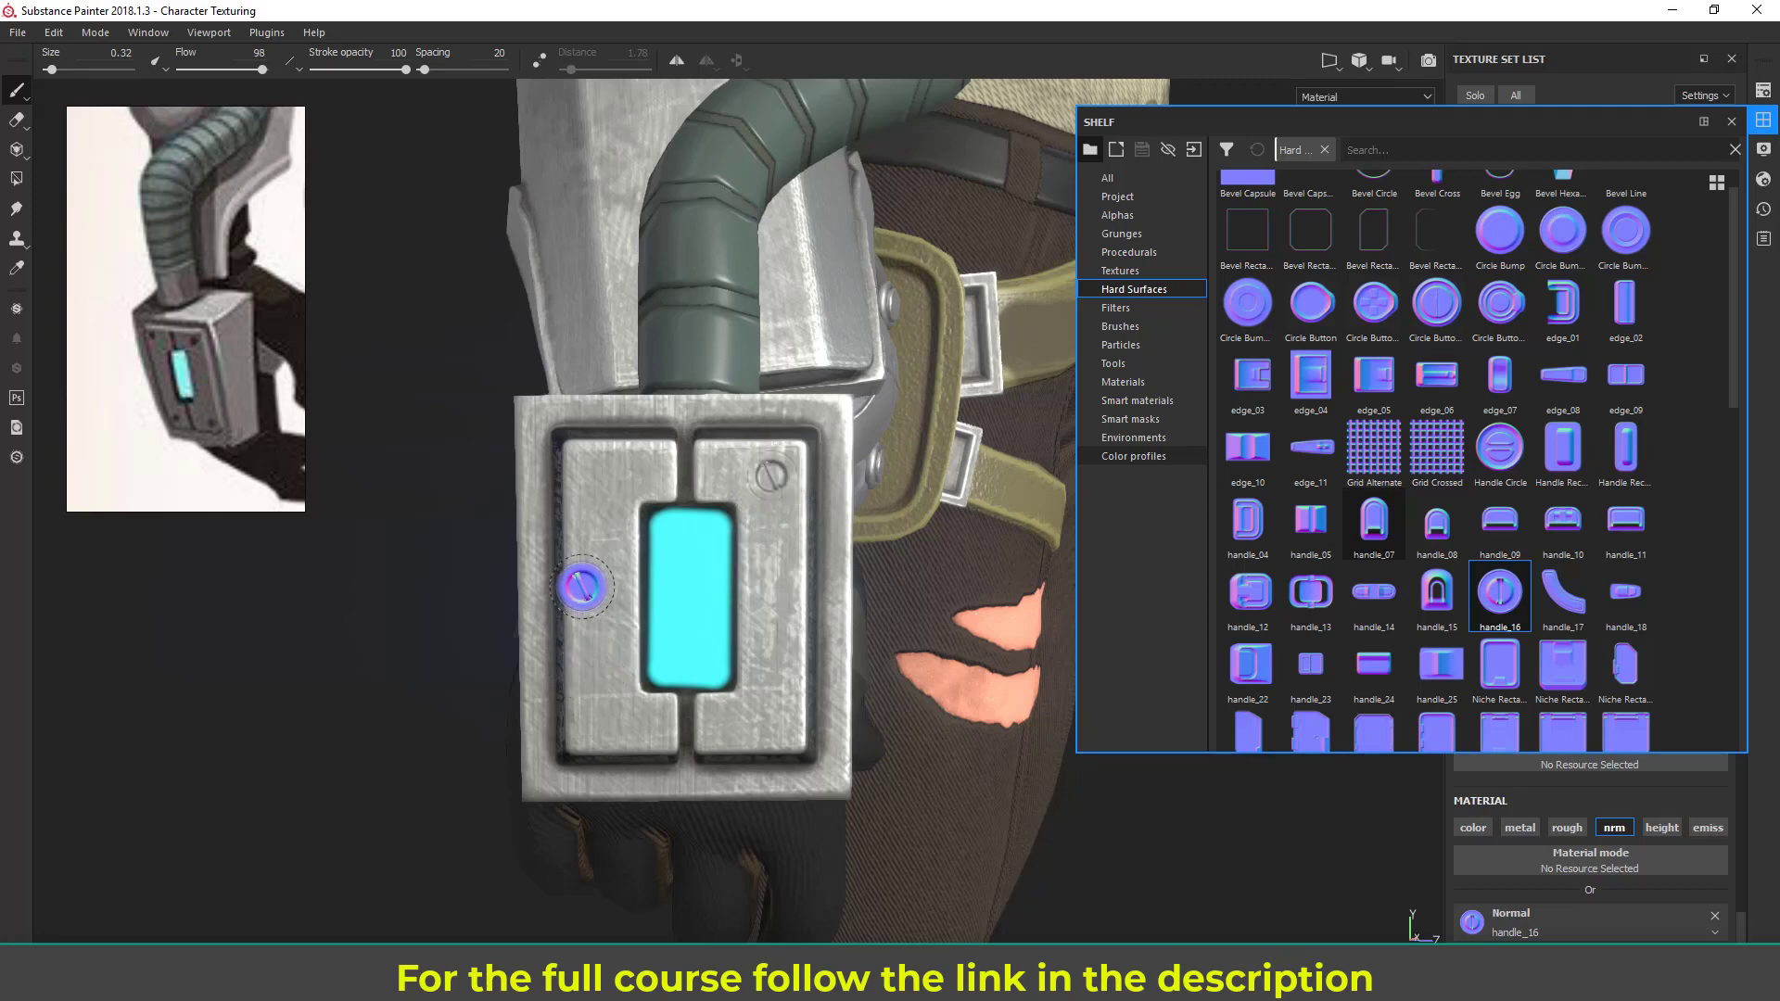
left_click_drag(602, 486, 605, 488, "ctrl")
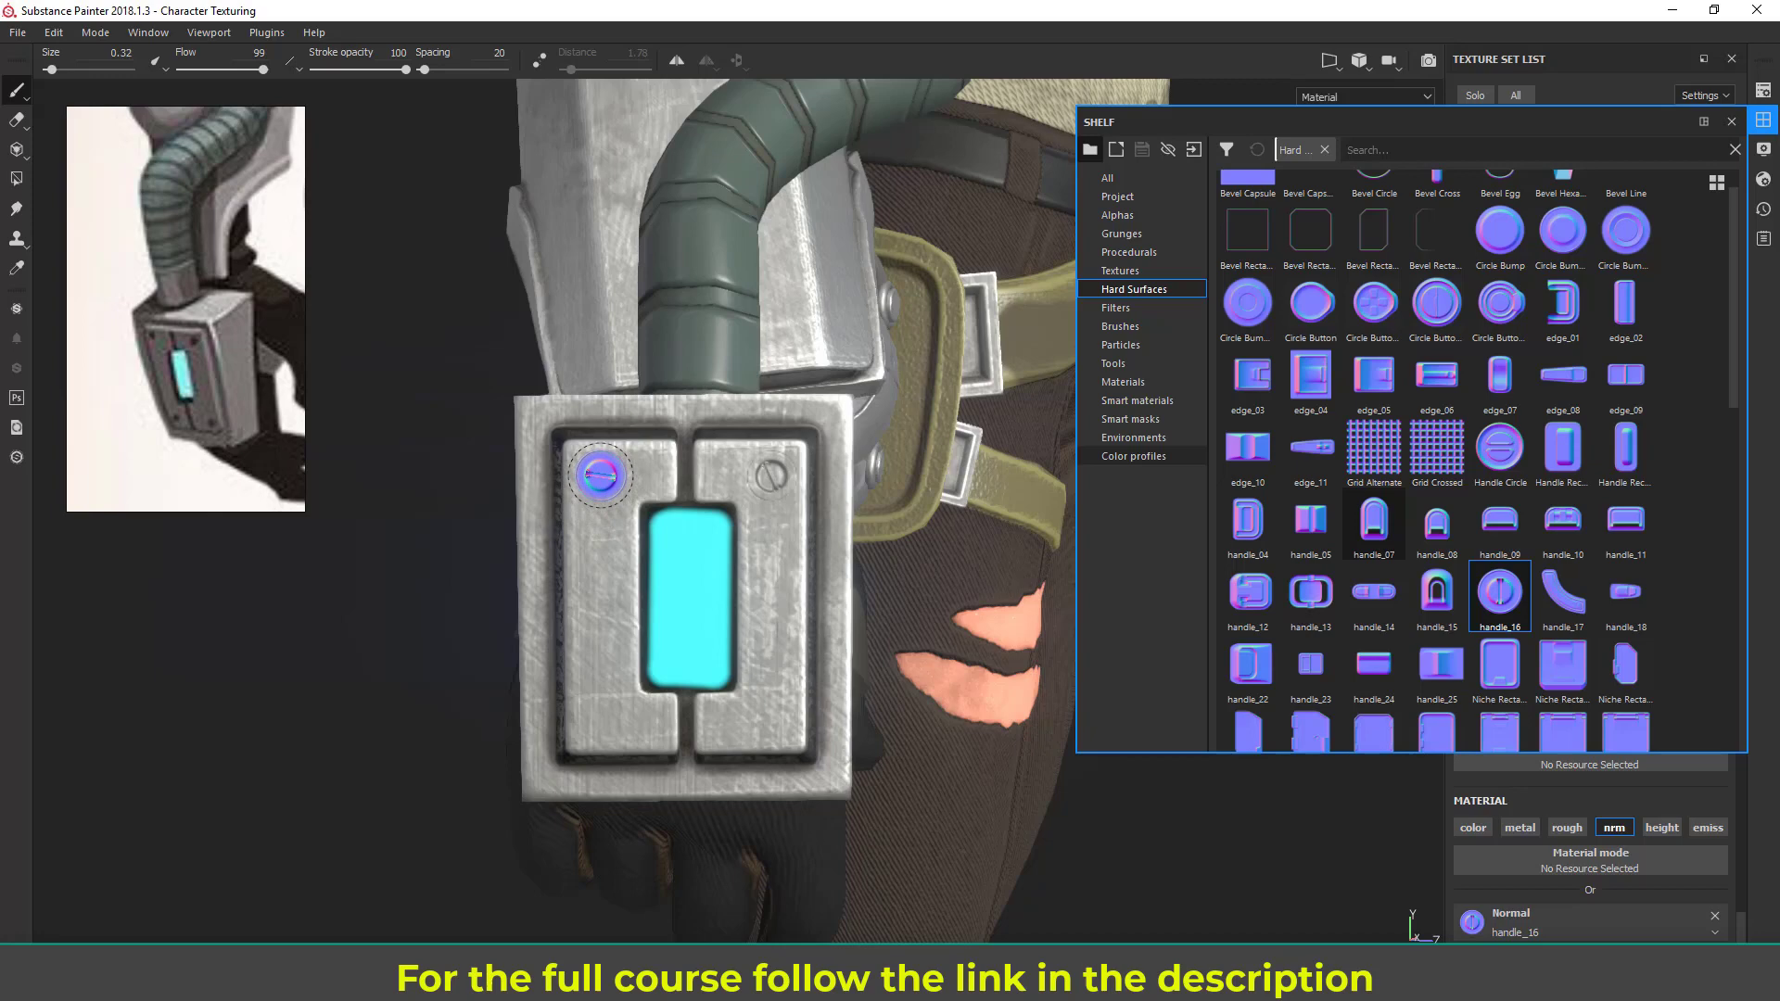
left_click(599, 477)
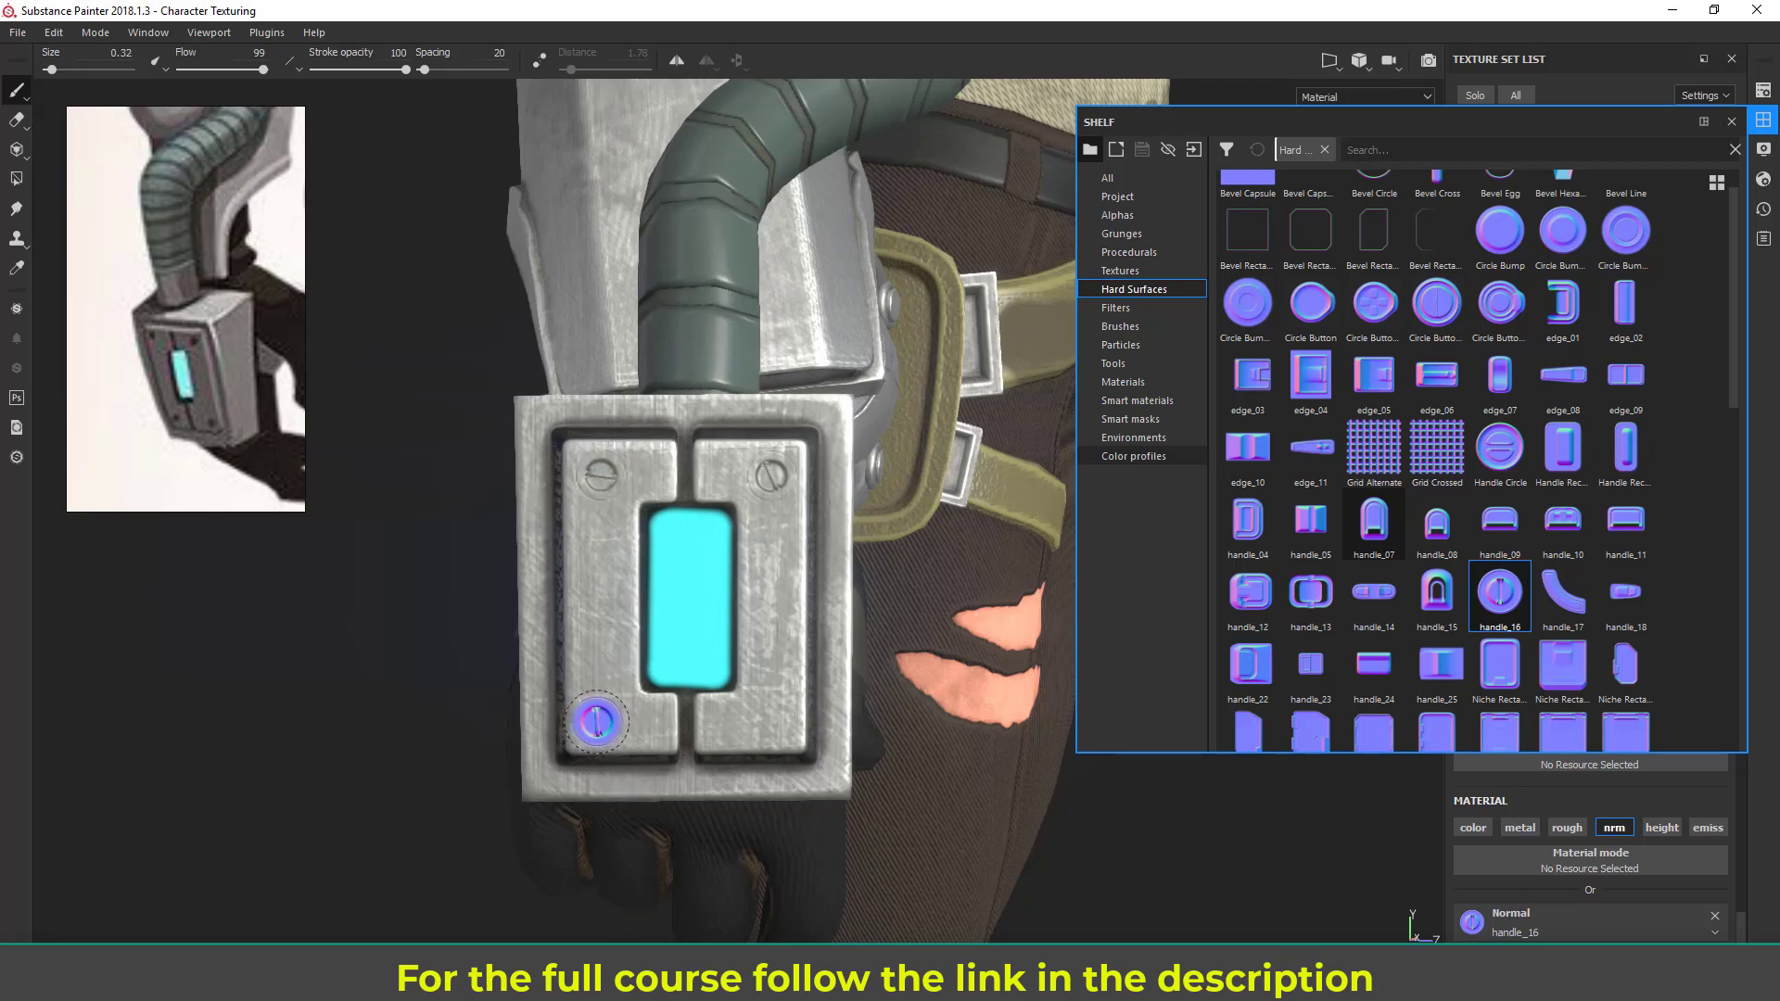
left_click(597, 722)
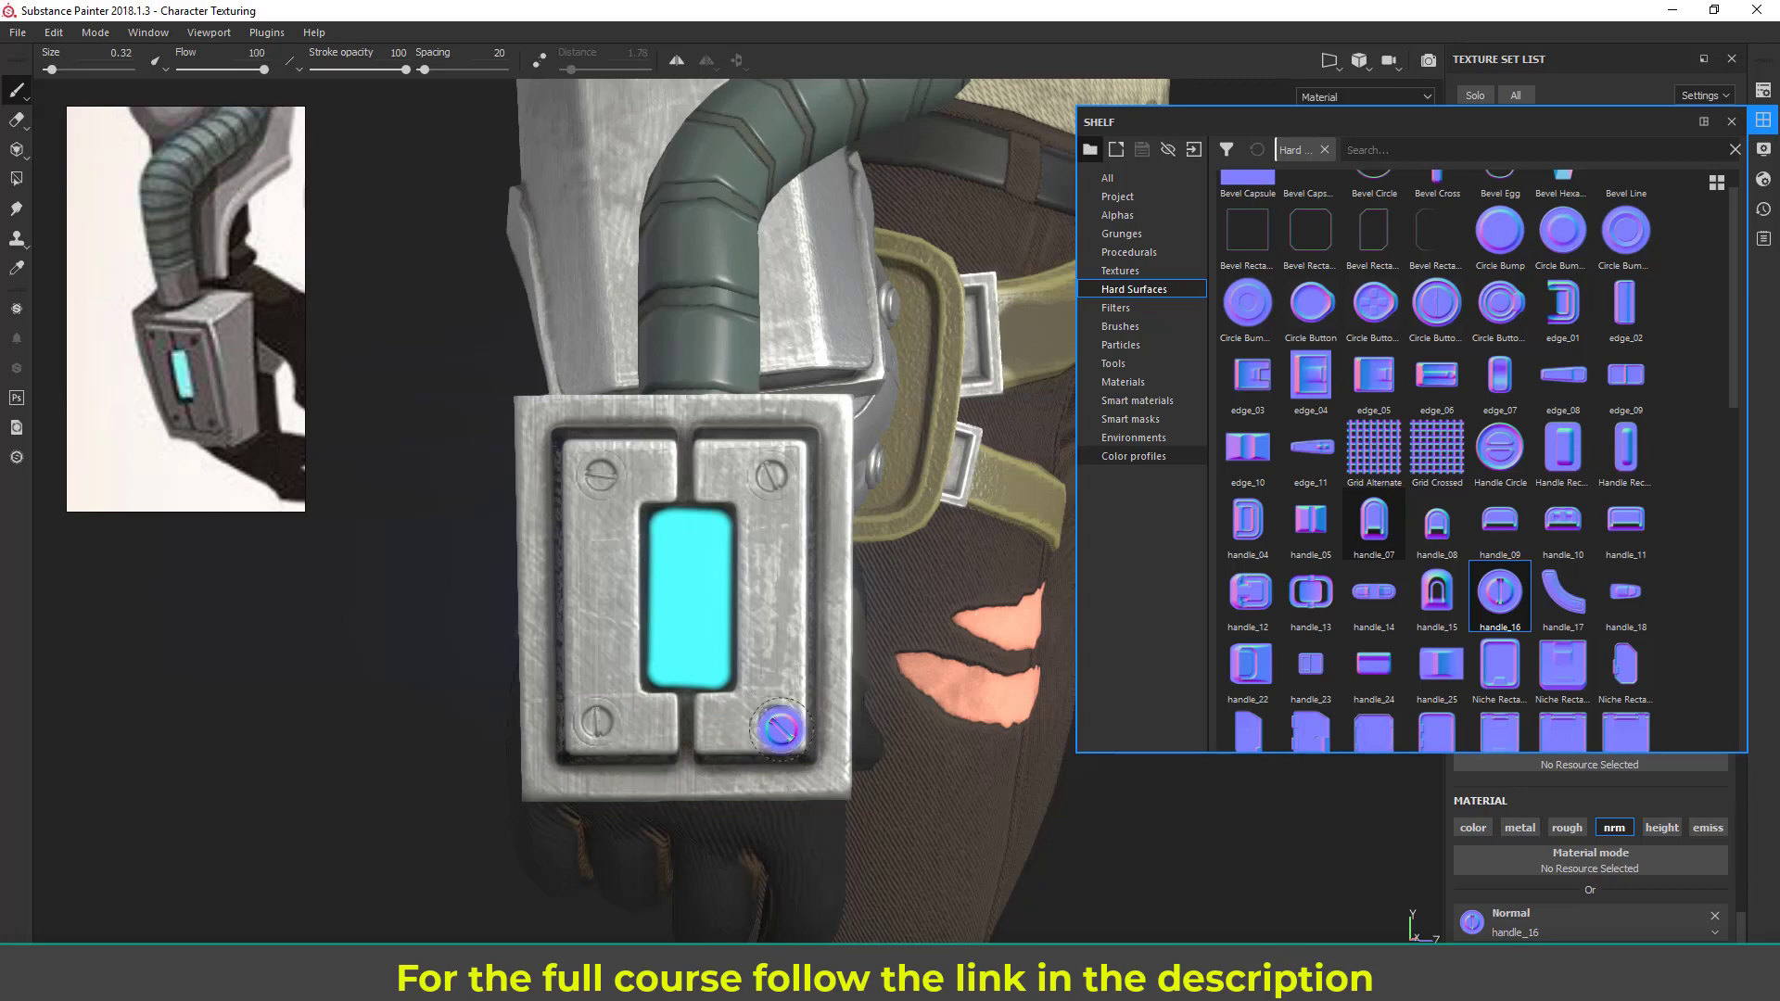
- Examine the four stamped screws and the surrounding arm gear from several angles
mouse_move(864, 640)
left_mouse_down("alt")
mouse_move(534, 636)
mouse_move(852, 636)
mouse_move(544, 611)
mouse_move(457, 651)
mouse_move(500, 654)
left_mouse_up("alt")
left_click_drag(685, 489, 665, 630, "alt")
right_click_drag(665, 631, 1424, 522, "alt")
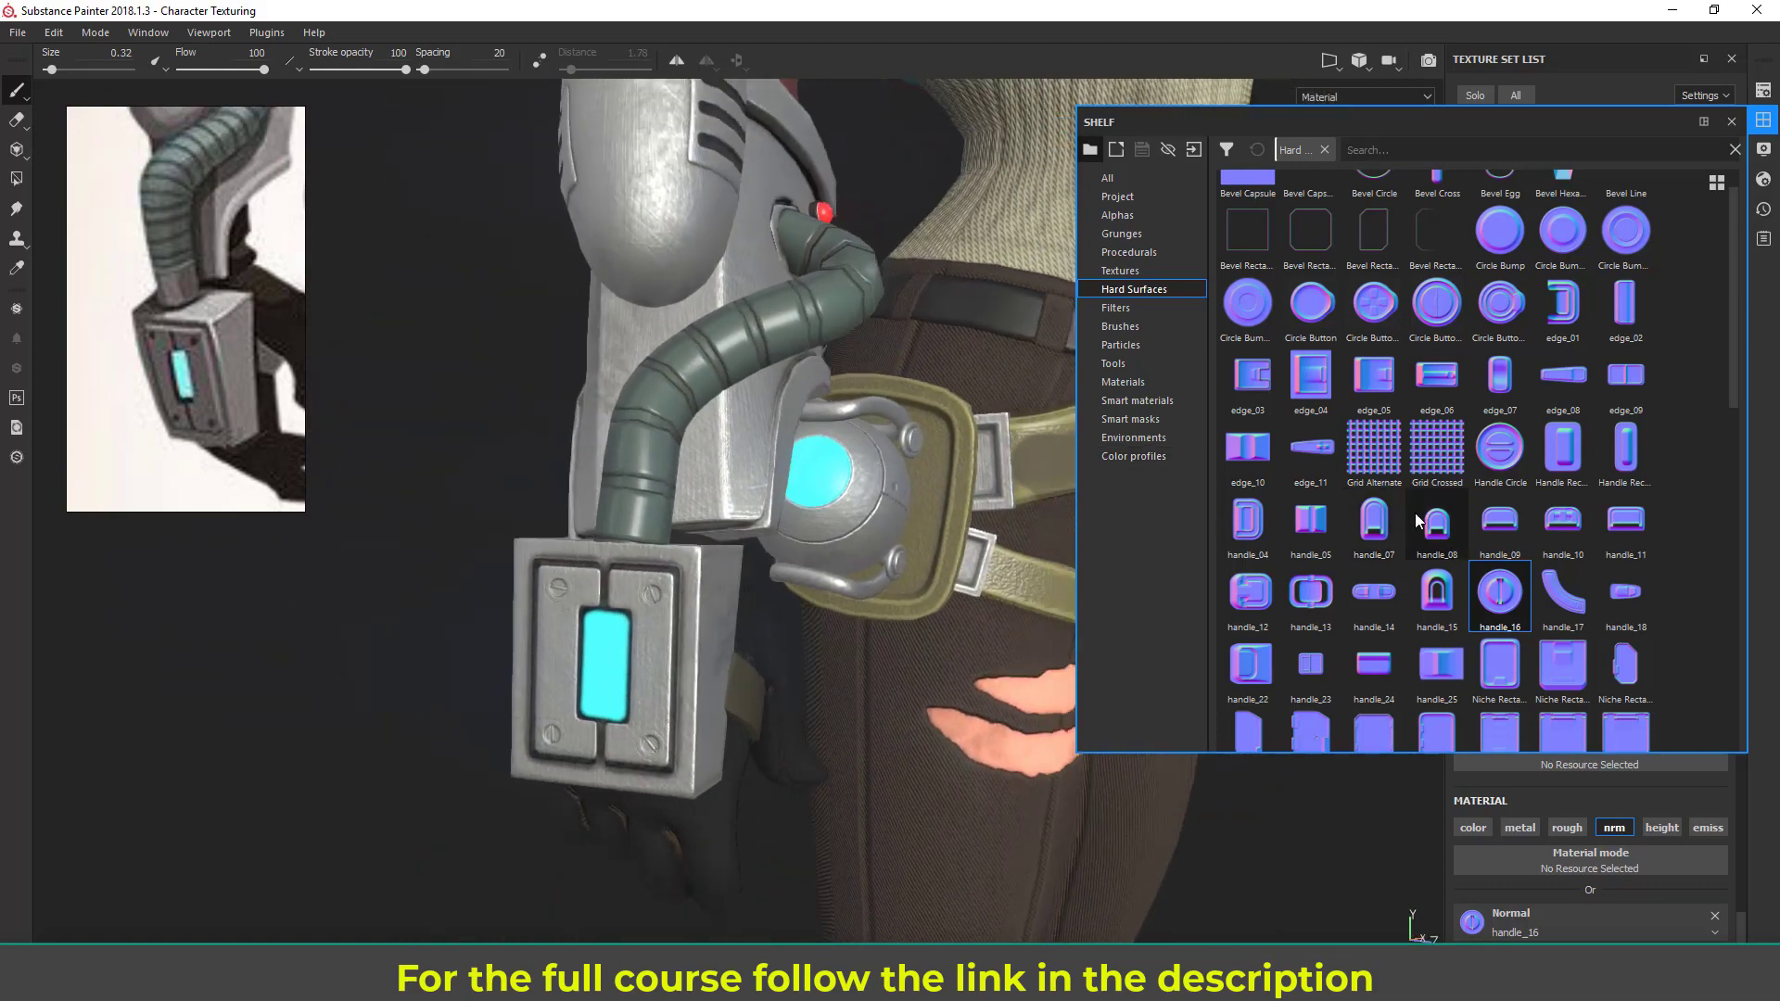
left_click_drag(898, 616, 788, 579, "alt")
right_click_drag(788, 579, 649, 519, "alt")
left_click_drag(649, 519, 1372, 662, "alt")
left_click_drag(798, 532, 939, 540, "alt")
middle_click_drag(939, 540, 810, 564, "alt")
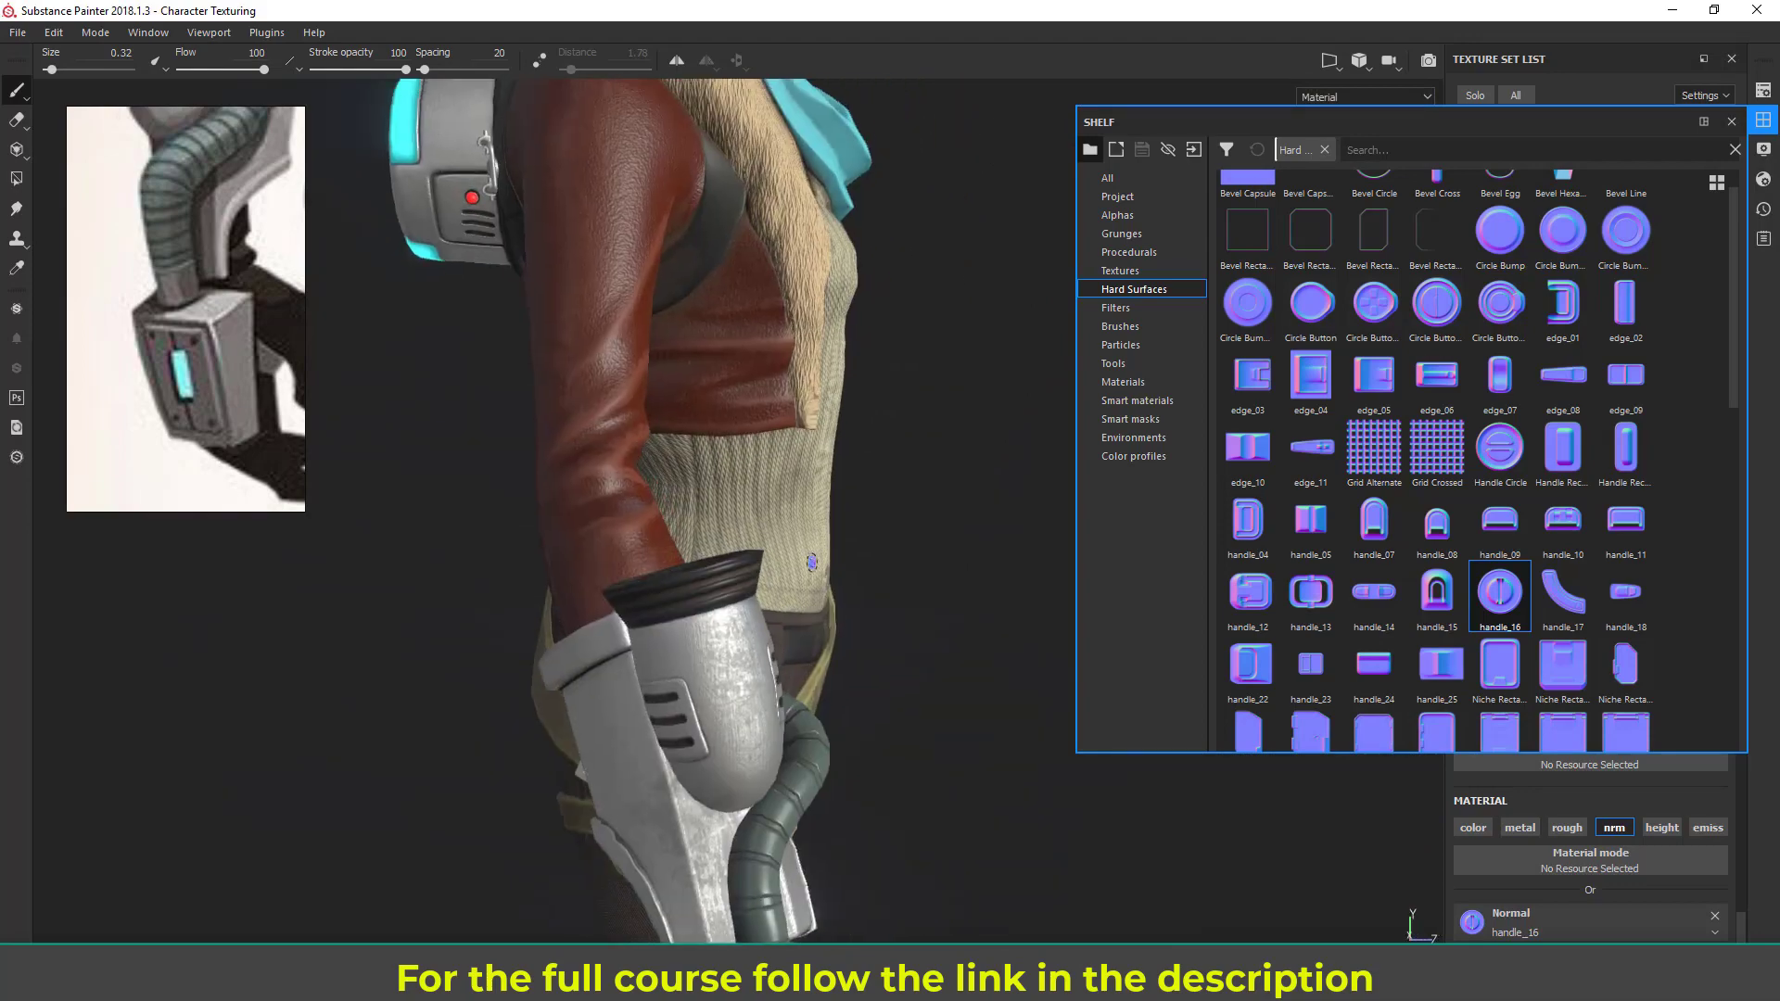
- Go to the round backpack unit and assign the handle_12 hard-surface shape as the brush's normal
left_click_drag(810, 563, 813, 366, "alt")
middle_click_drag(813, 365, 805, 802, "alt")
right_click_drag(805, 802, 753, 643, "alt")
middle_click_drag(753, 643, 771, 663, "alt")
left_click_drag(771, 663, 516, 560, "alt")
middle_click_drag(517, 560, 445, 548, "alt")
left_click_drag(556, 560, 515, 527, "alt")
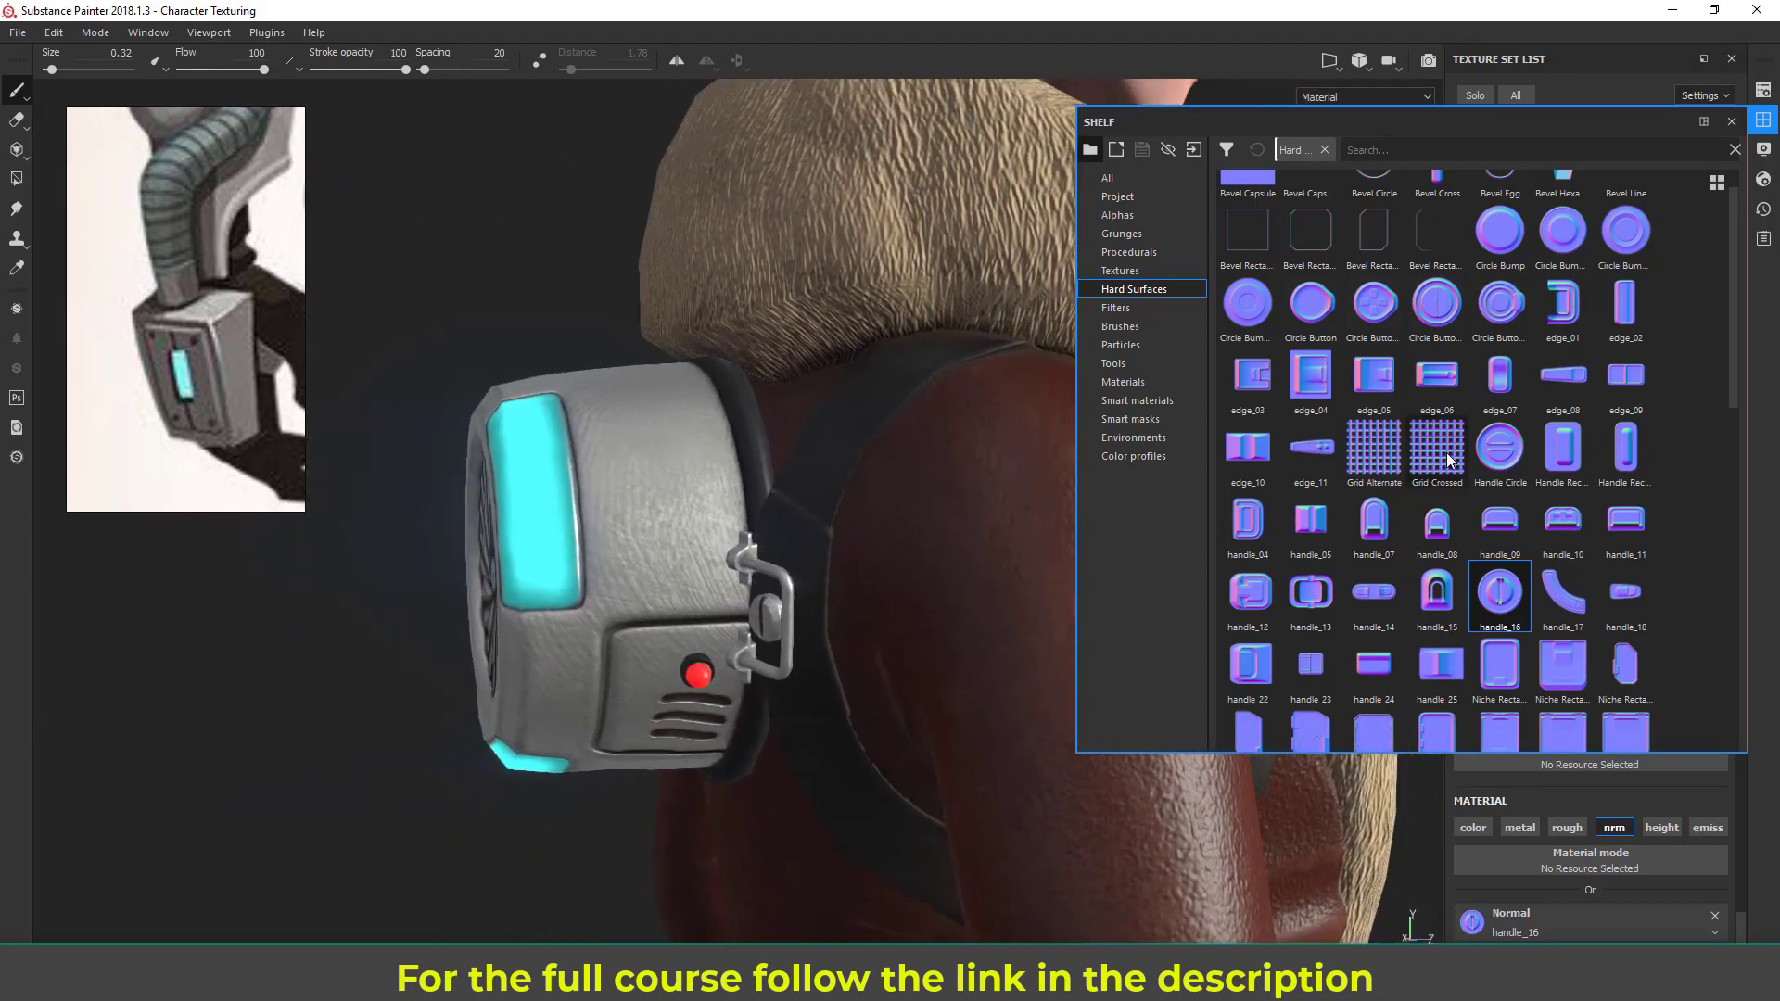
mouse_move(1504, 378)
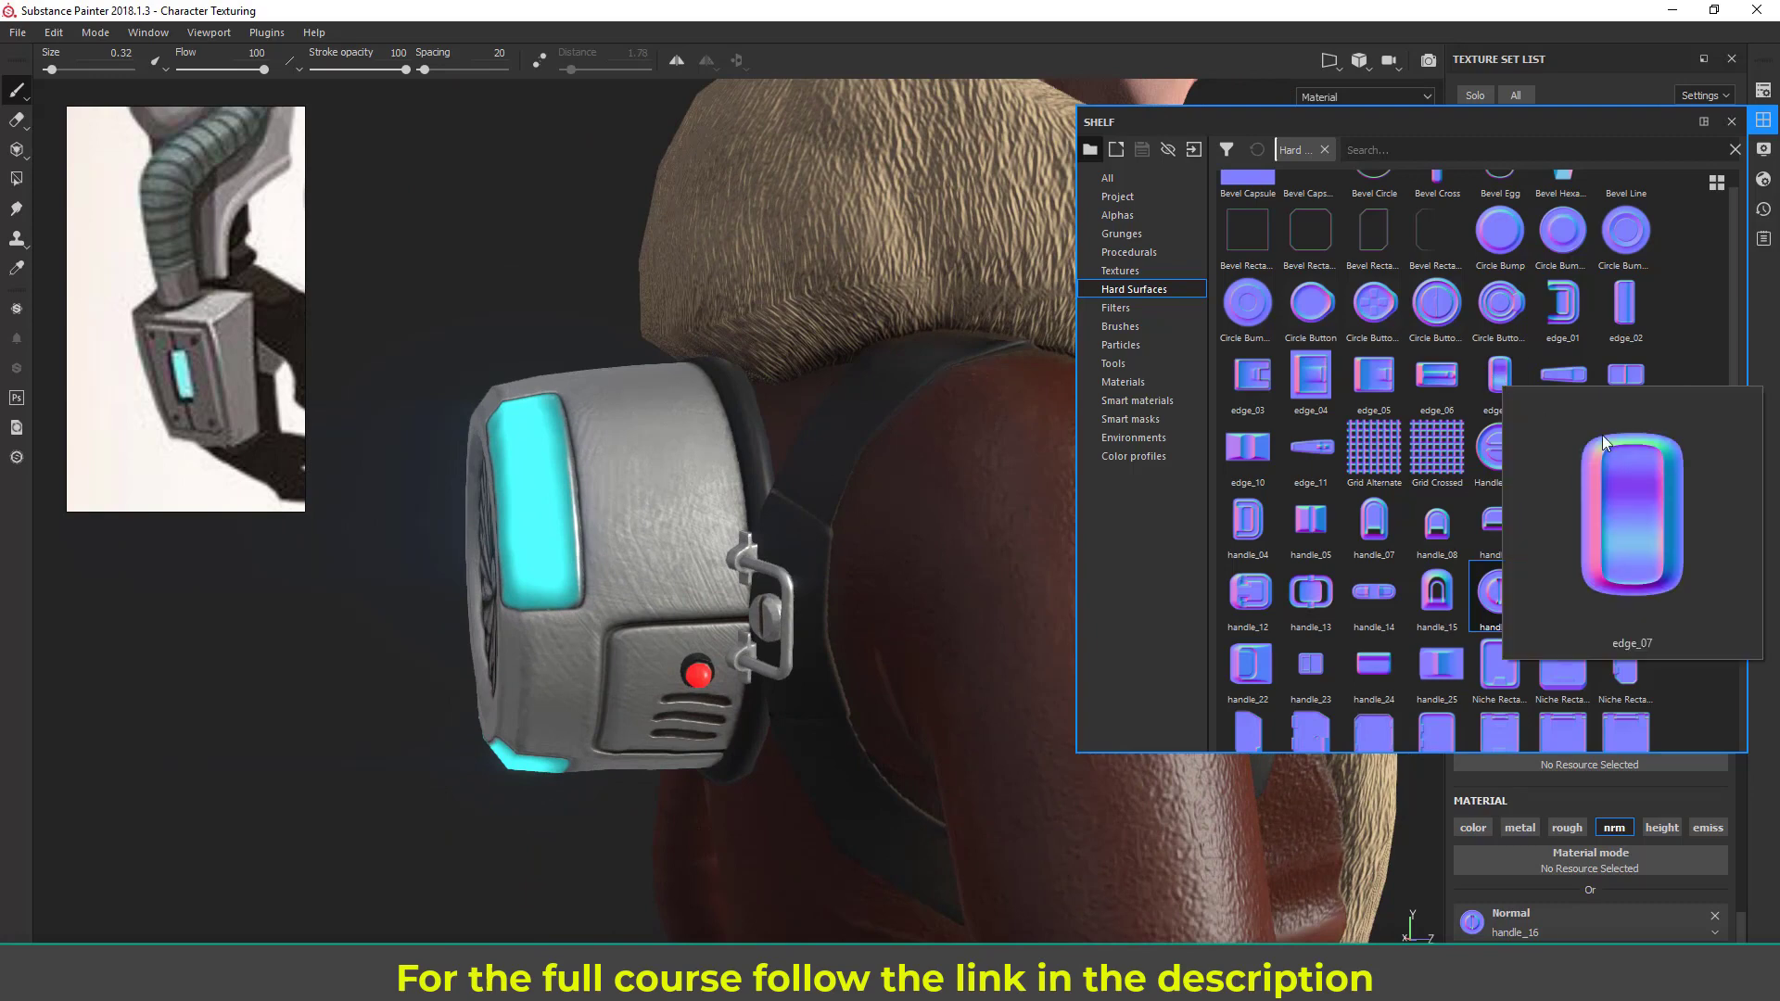
mouse_move(1629, 405)
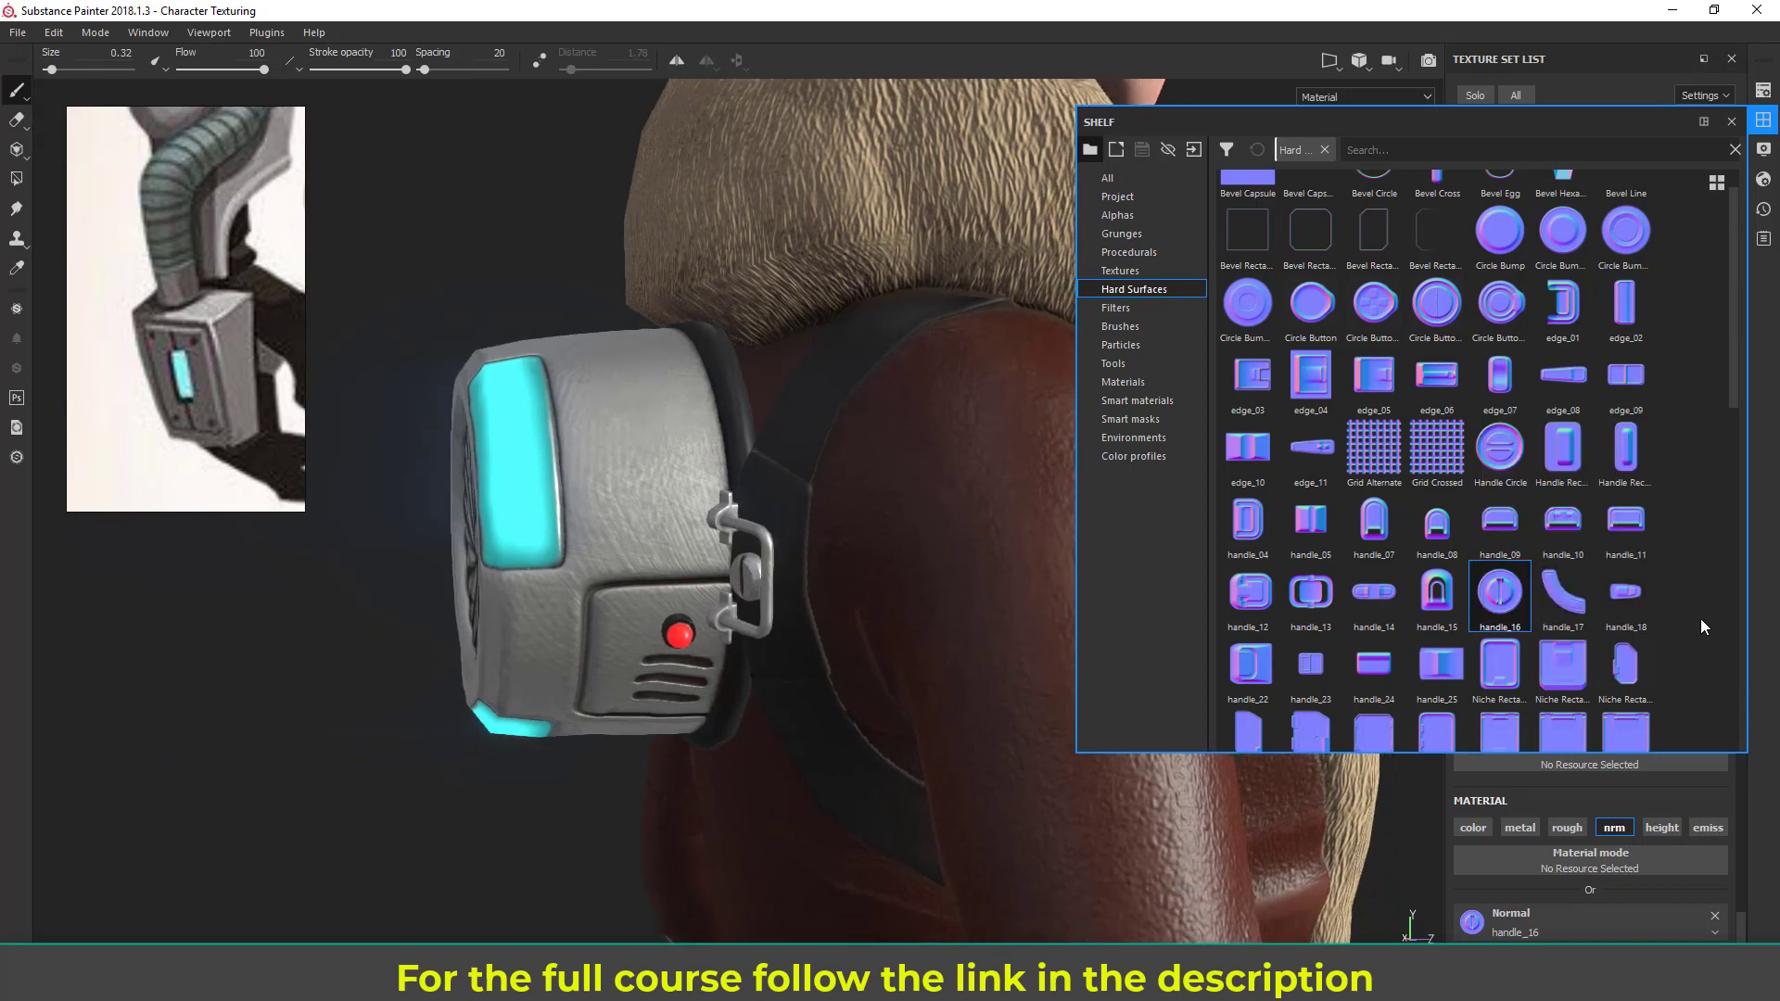
scroll(1695, 615, "down", 3)
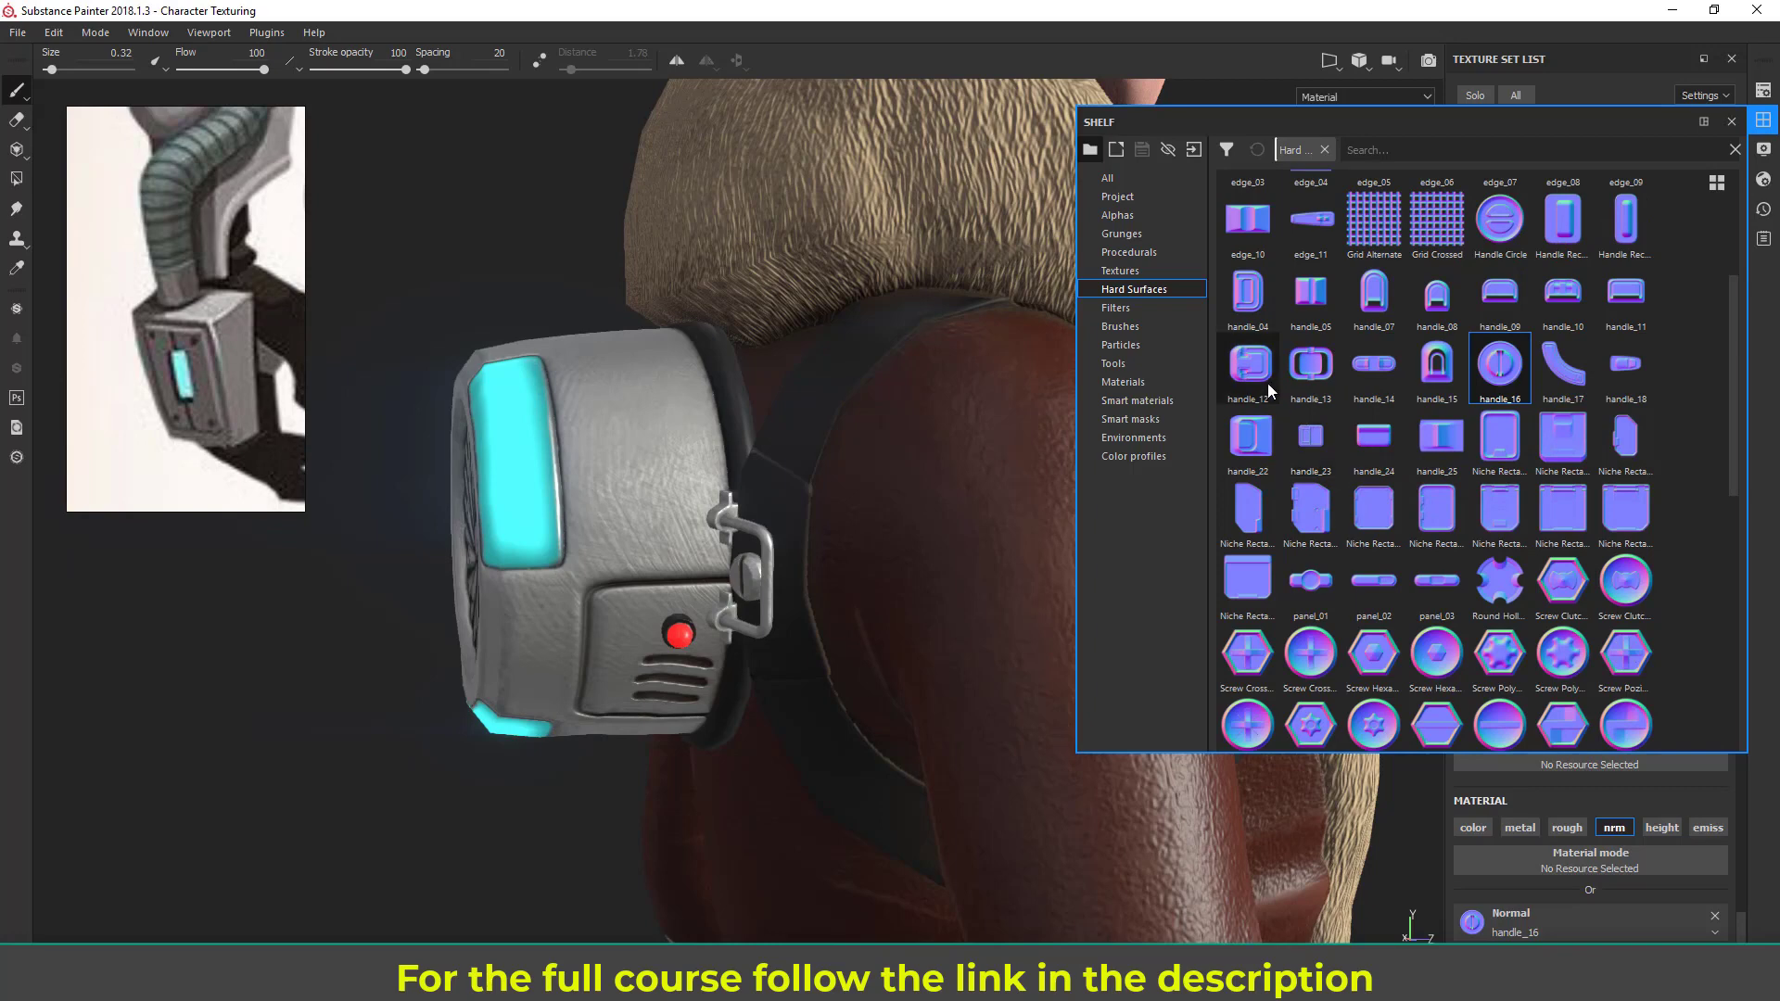
left_click_drag(1250, 364, 1521, 923)
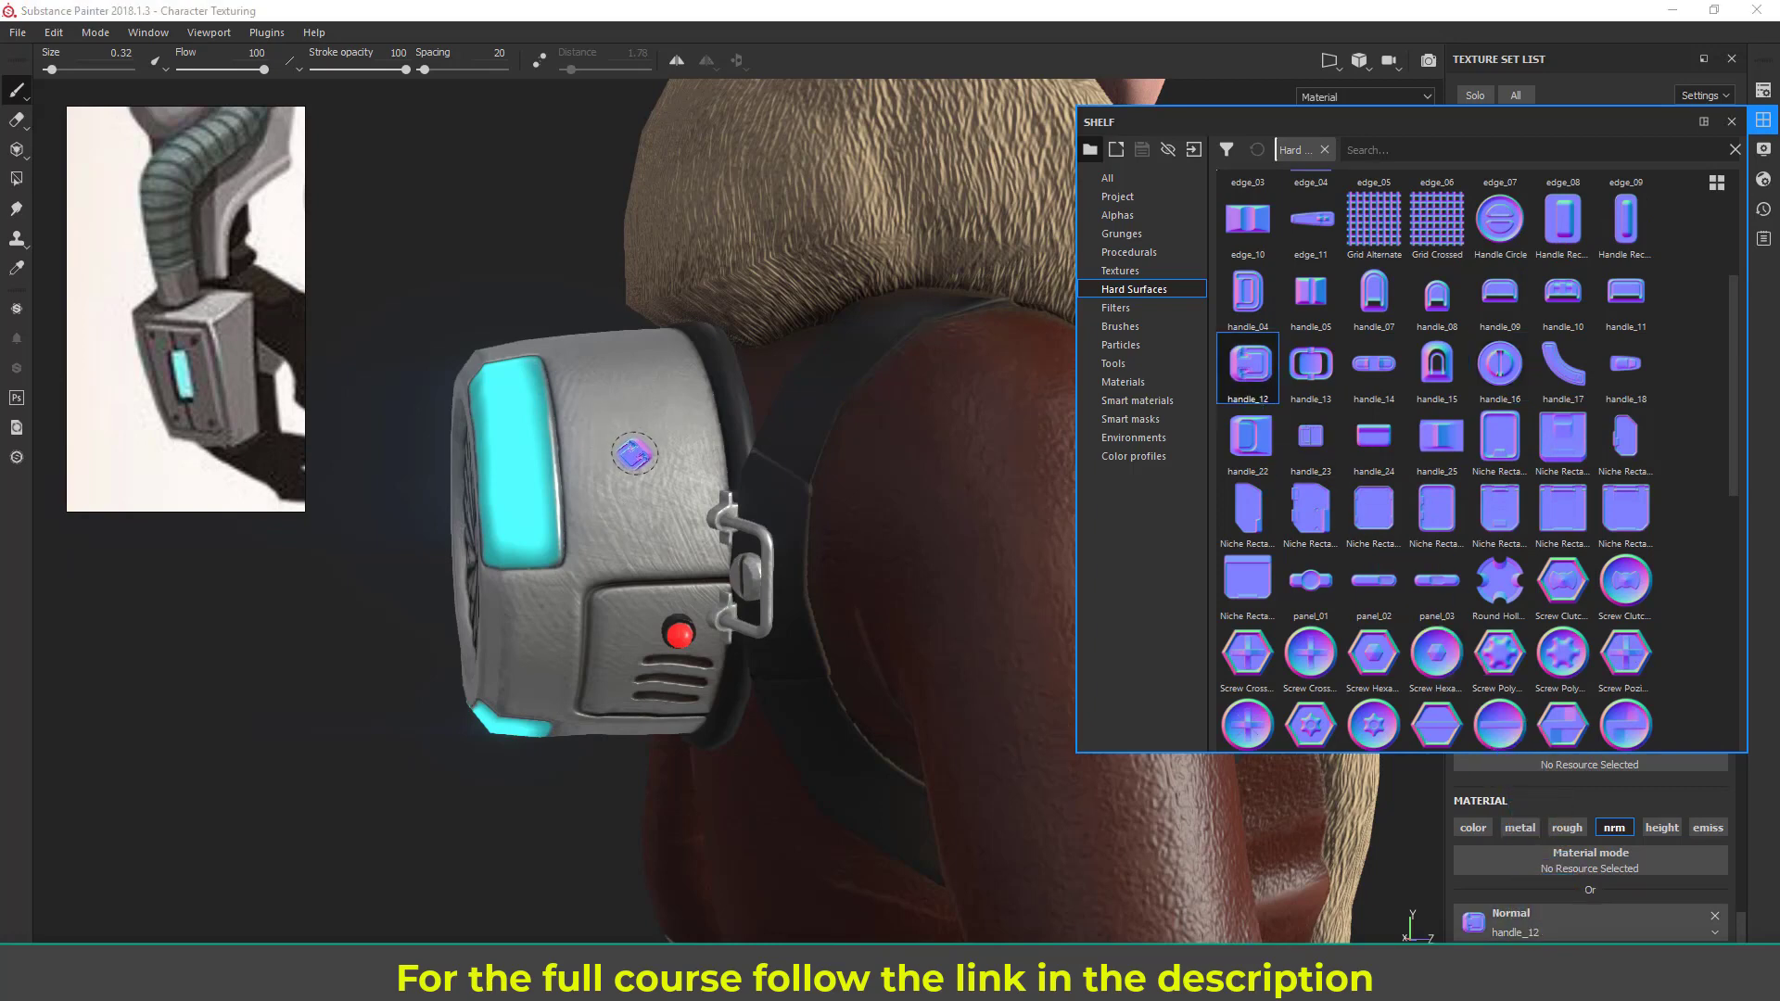
- Enlarge the brush to size 0.86, straighten the handle_12 shape, and stamp it on the backpack's side above the metal latch
right_click_drag(636, 453, 695, 453, "ctrl")
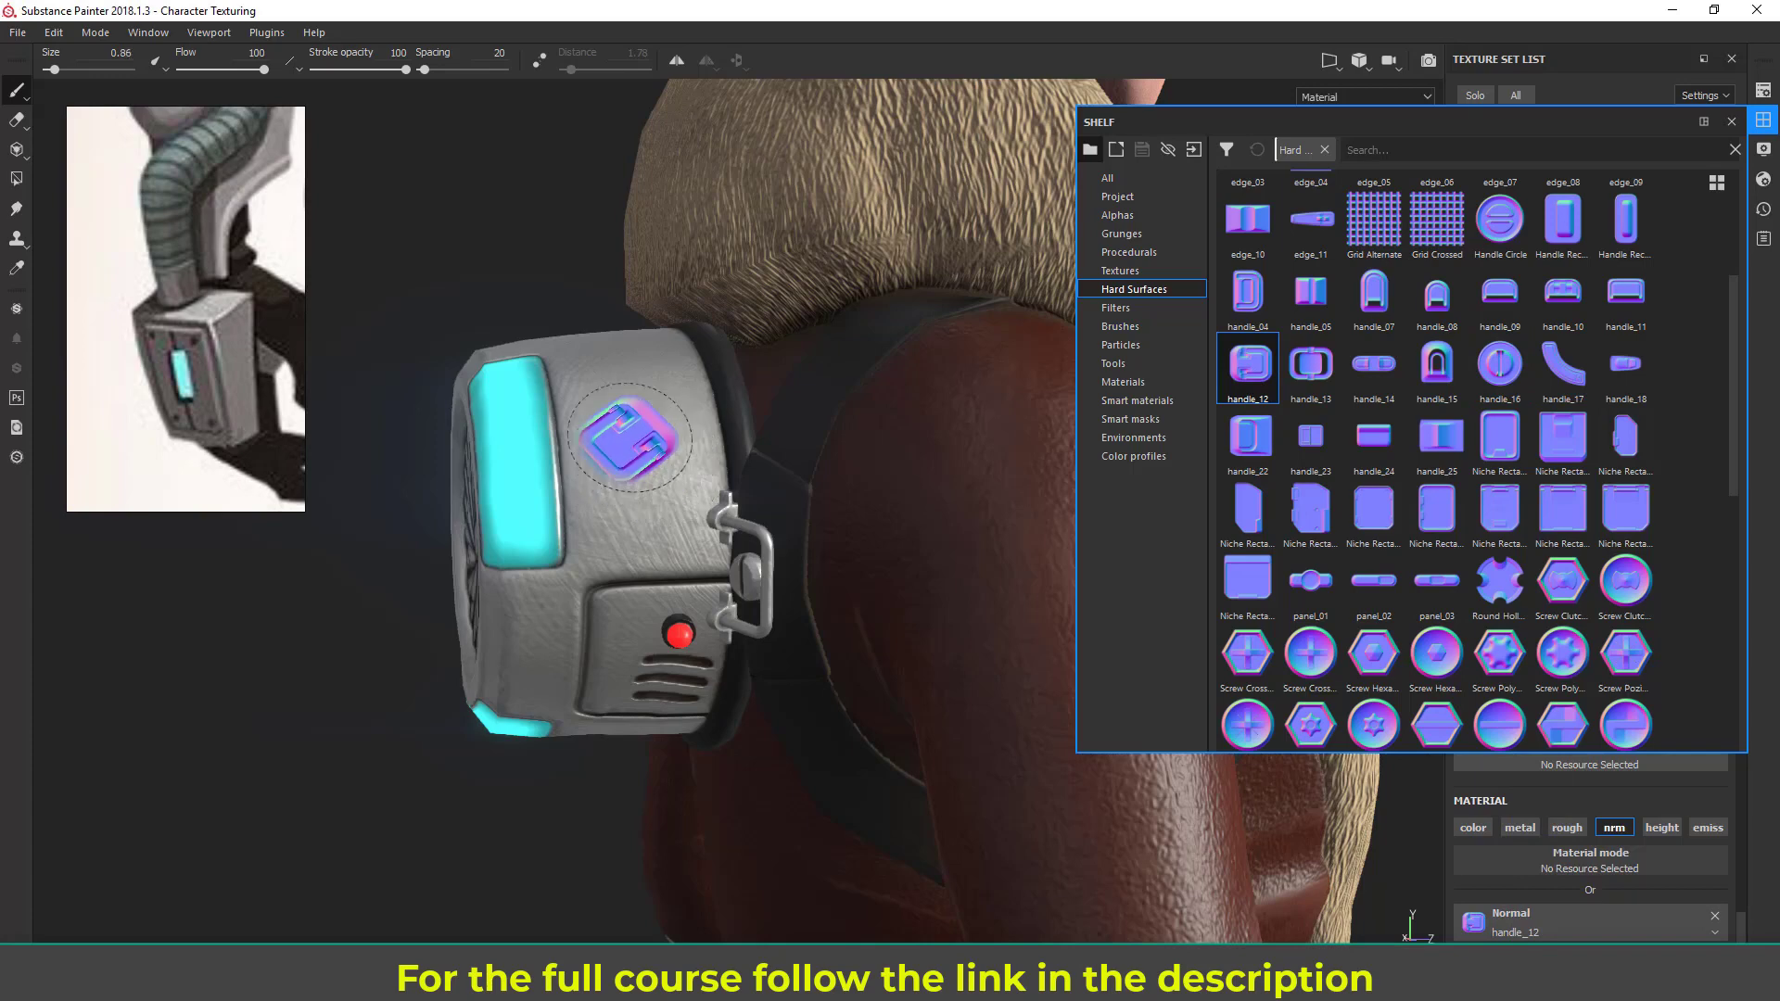
left_click_drag(631, 441, 640, 443, "alt")
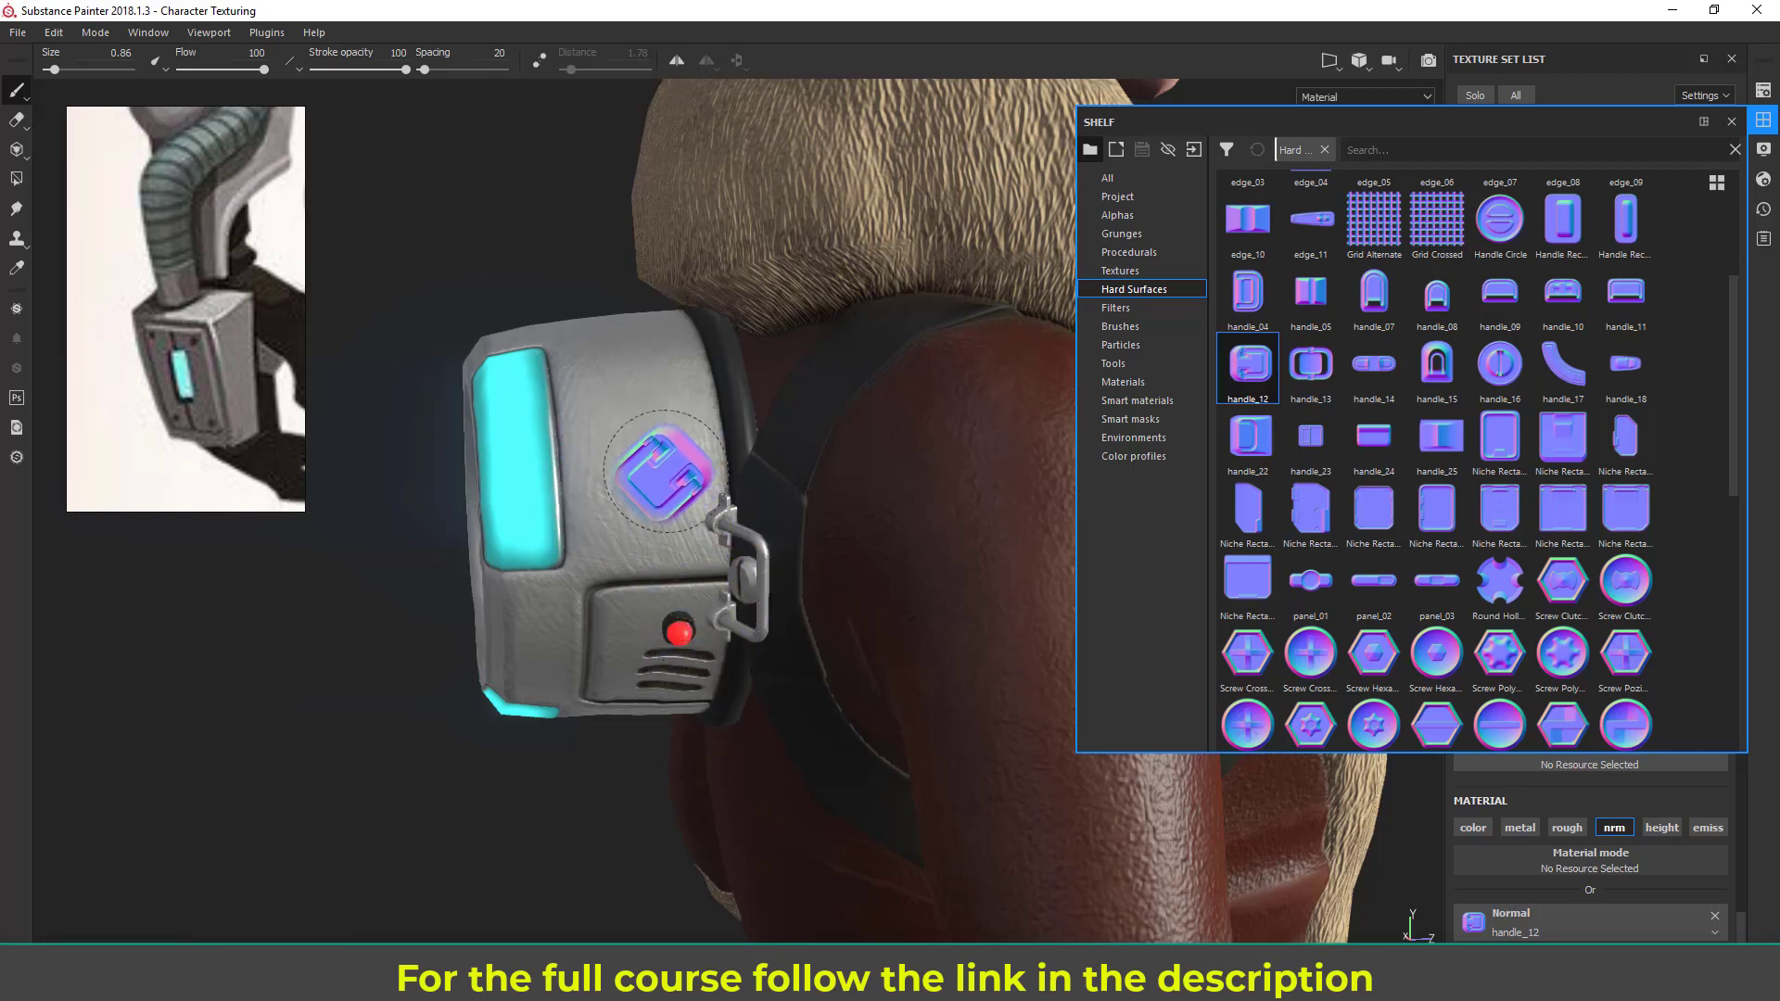
key("ctrl")
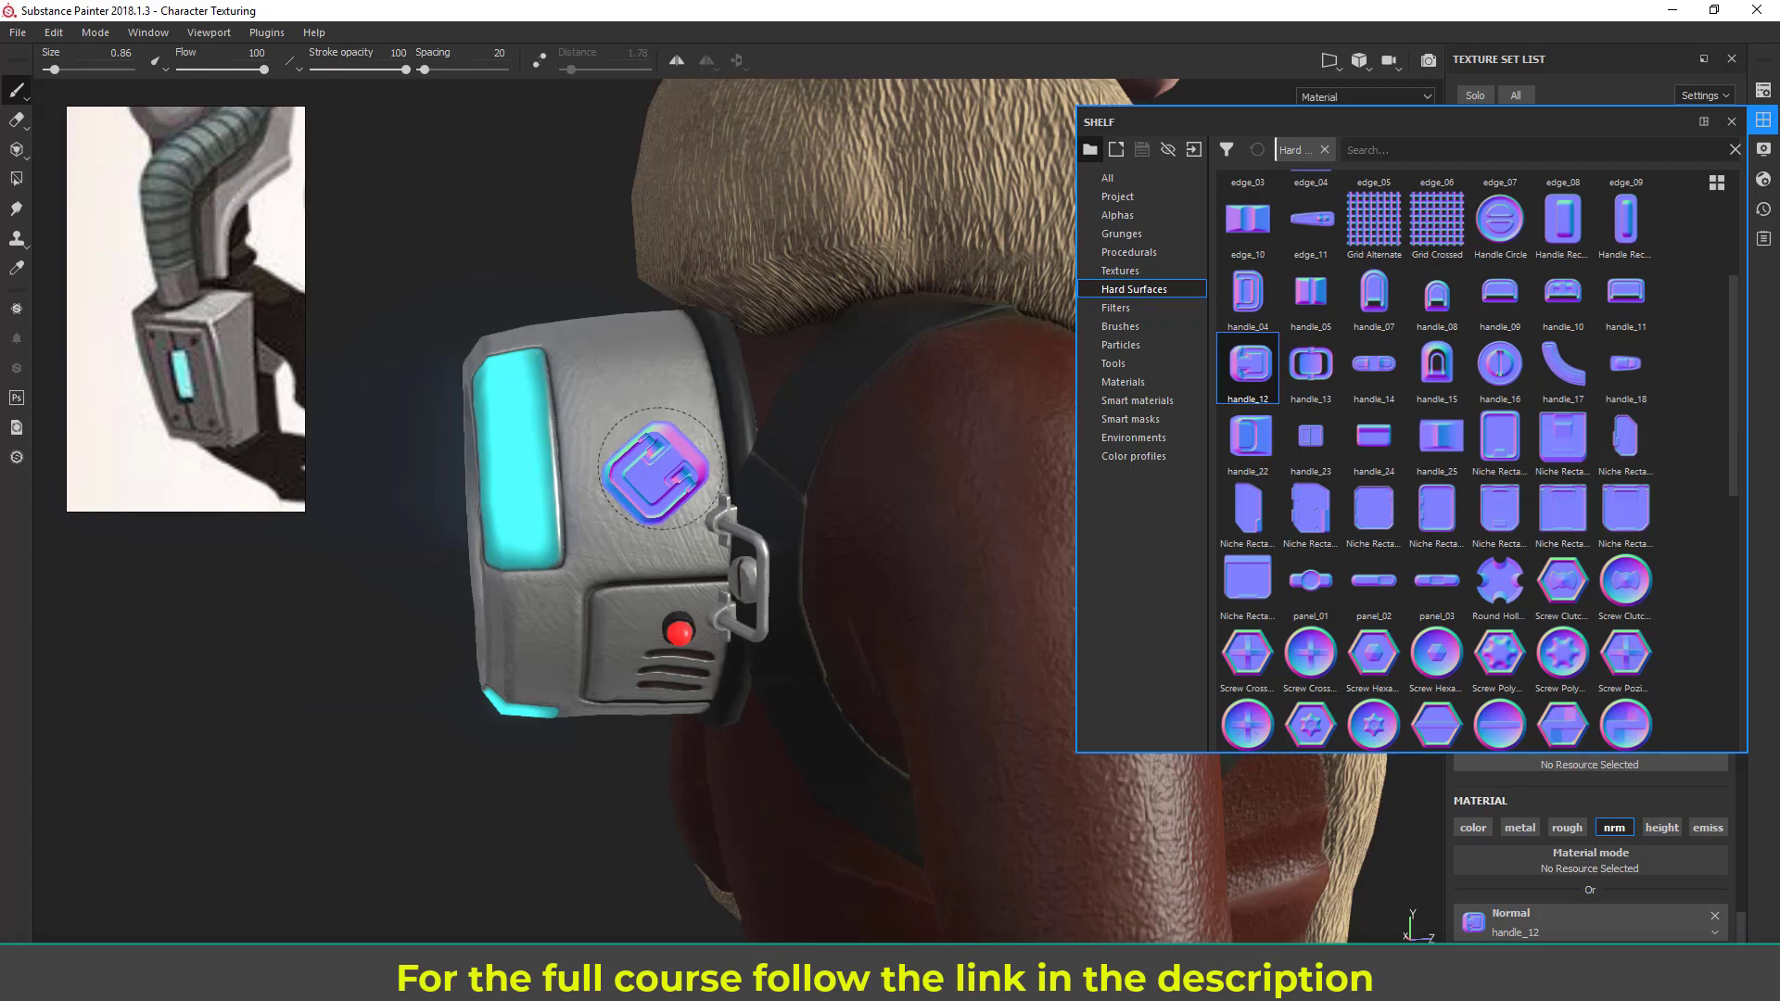
key("ctrl")
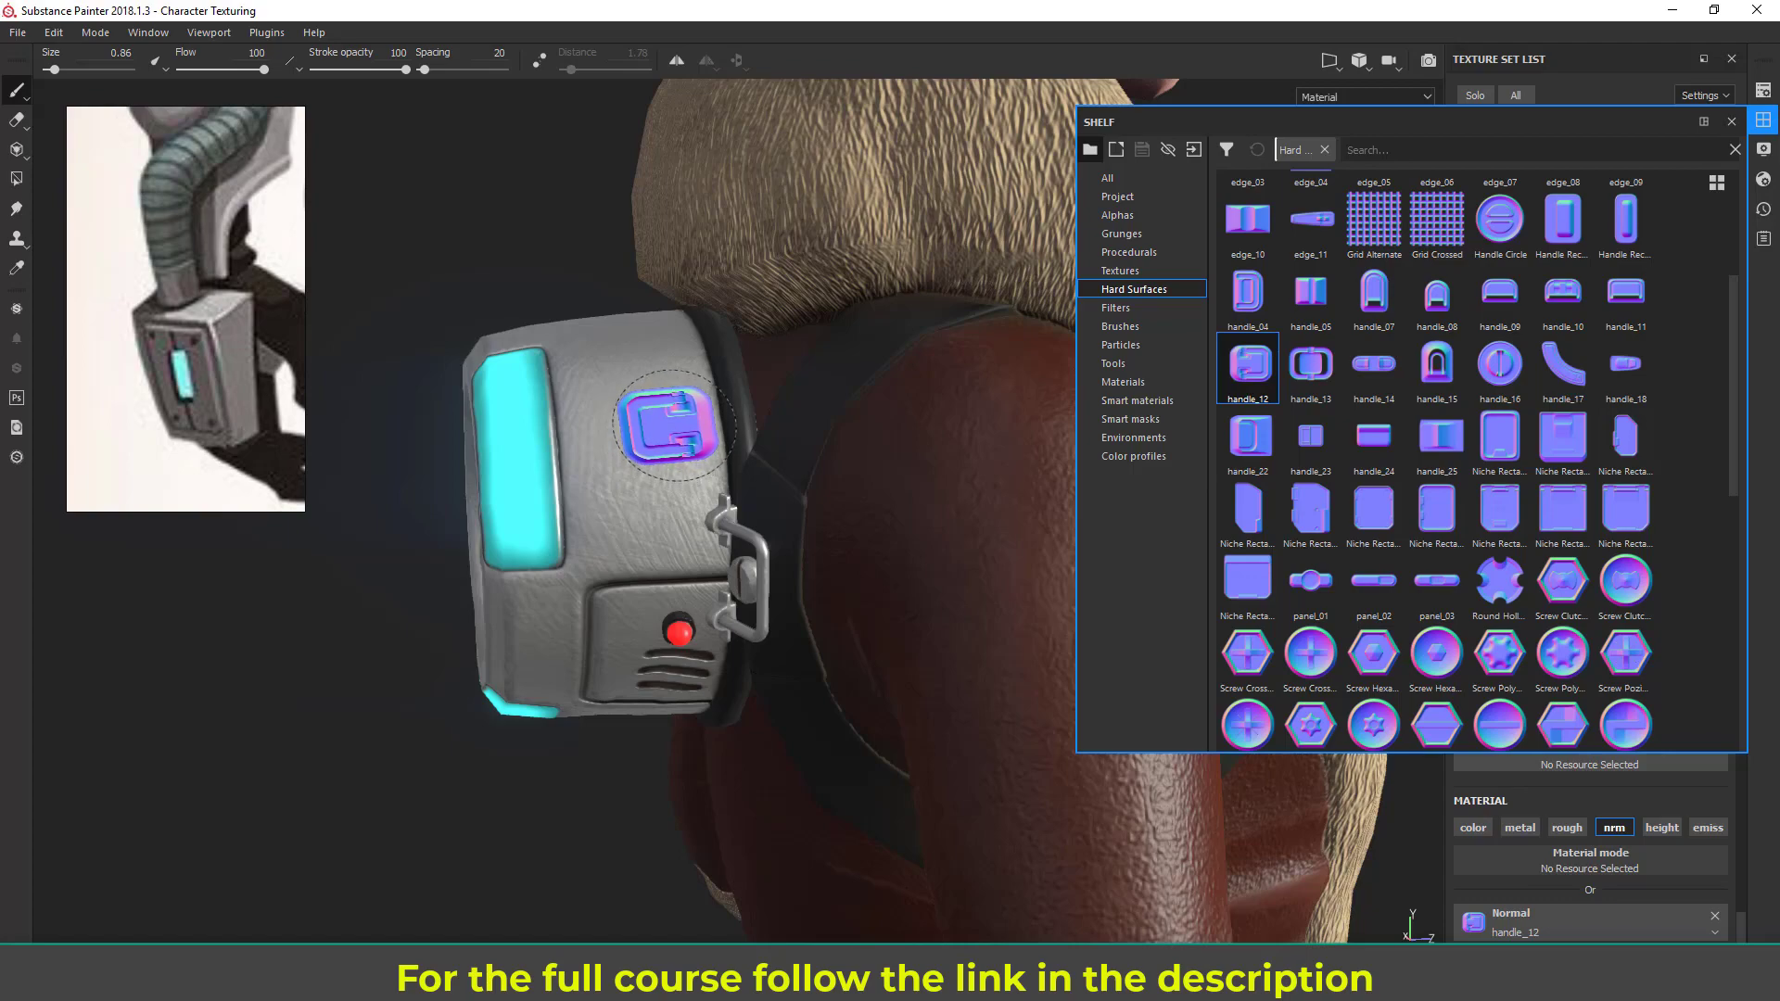
left_click(675, 425)
- Lower the brush flow to 83 and stamp the handle_12 shape above the latch on the backpack's opposite side
right_click_drag(904, 668, 552, 492, "alt")
left_click_drag(553, 492, 780, 670, "alt")
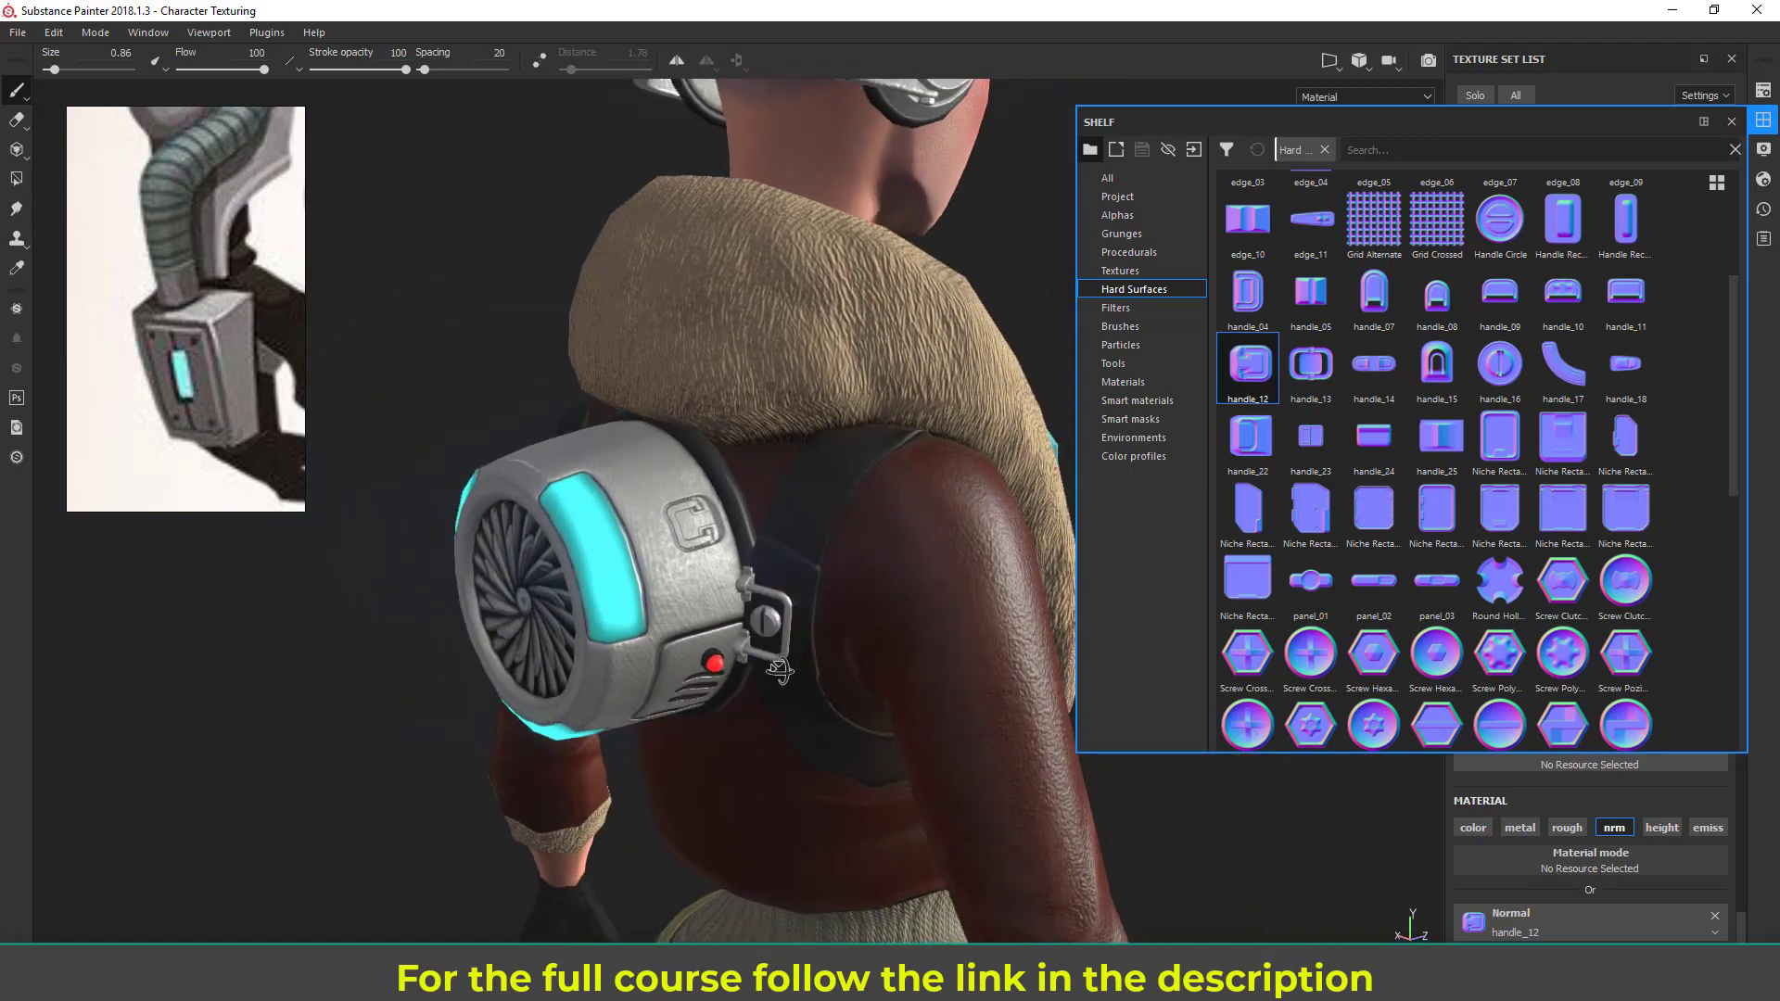
right_click_drag(780, 670, 705, 640, "alt")
middle_click_drag(705, 640, 686, 556, "alt")
left_click_drag(686, 556, 742, 584, "alt")
right_click_drag(741, 584, 821, 623, "alt")
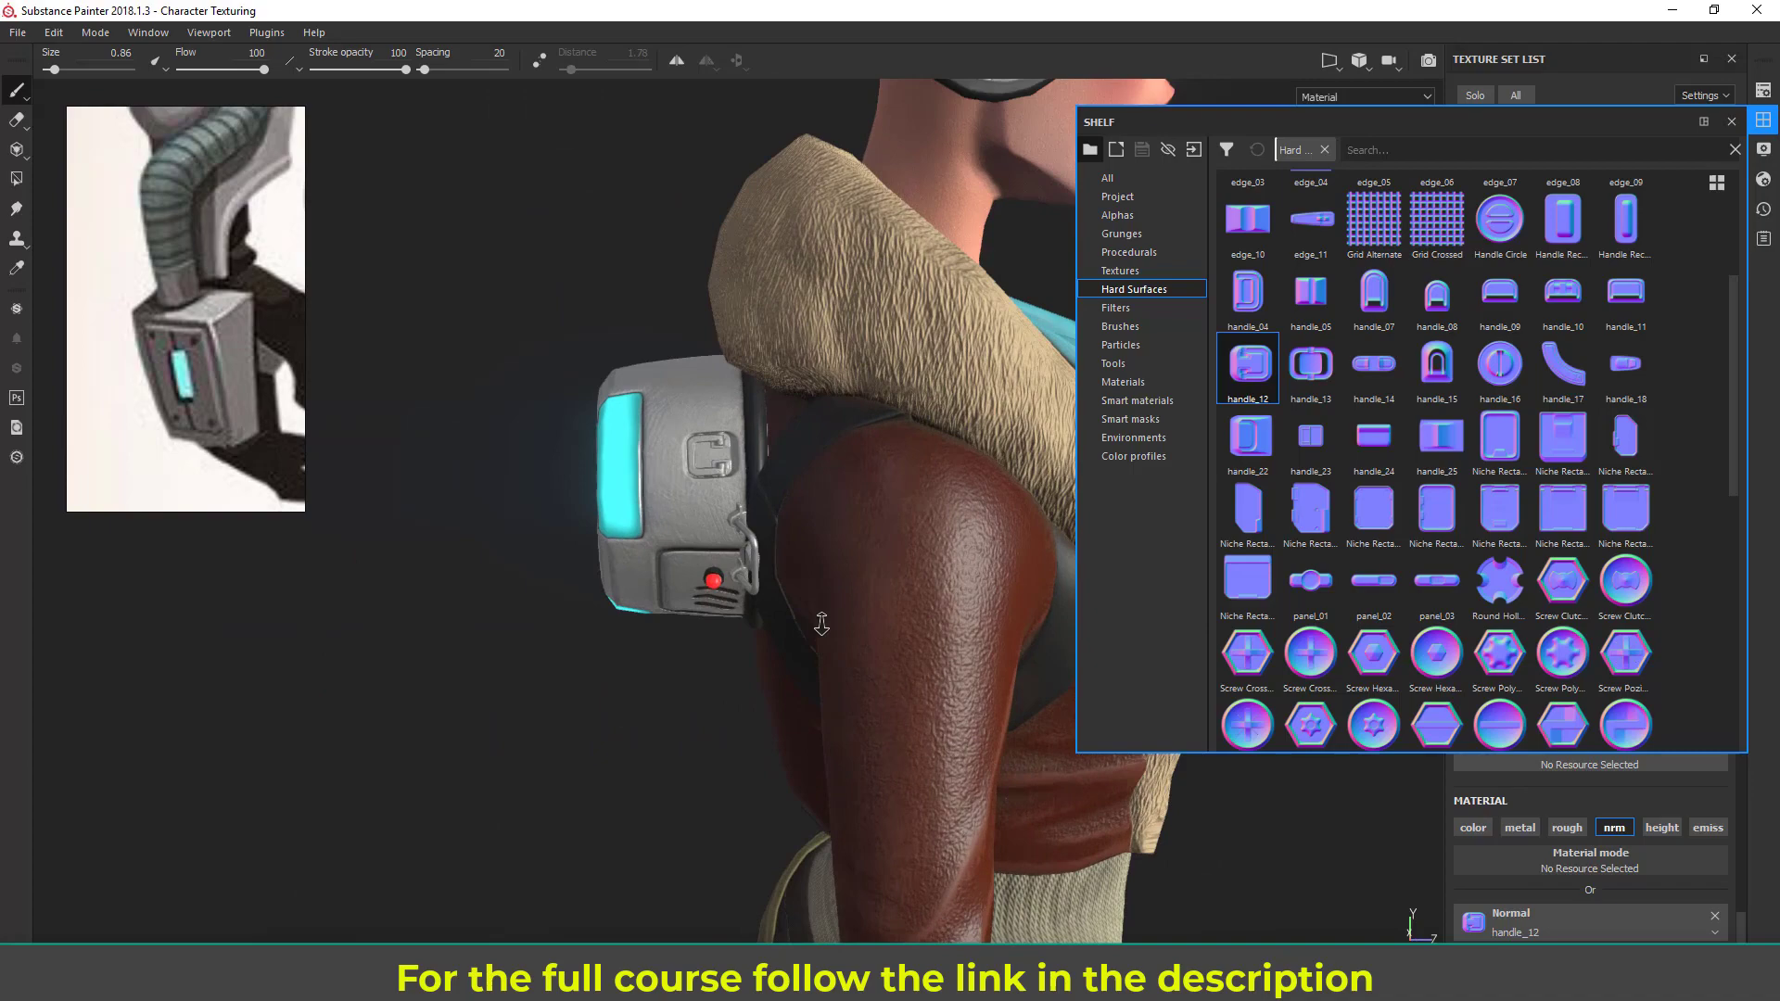
left_click_drag(821, 623, 769, 603, "alt")
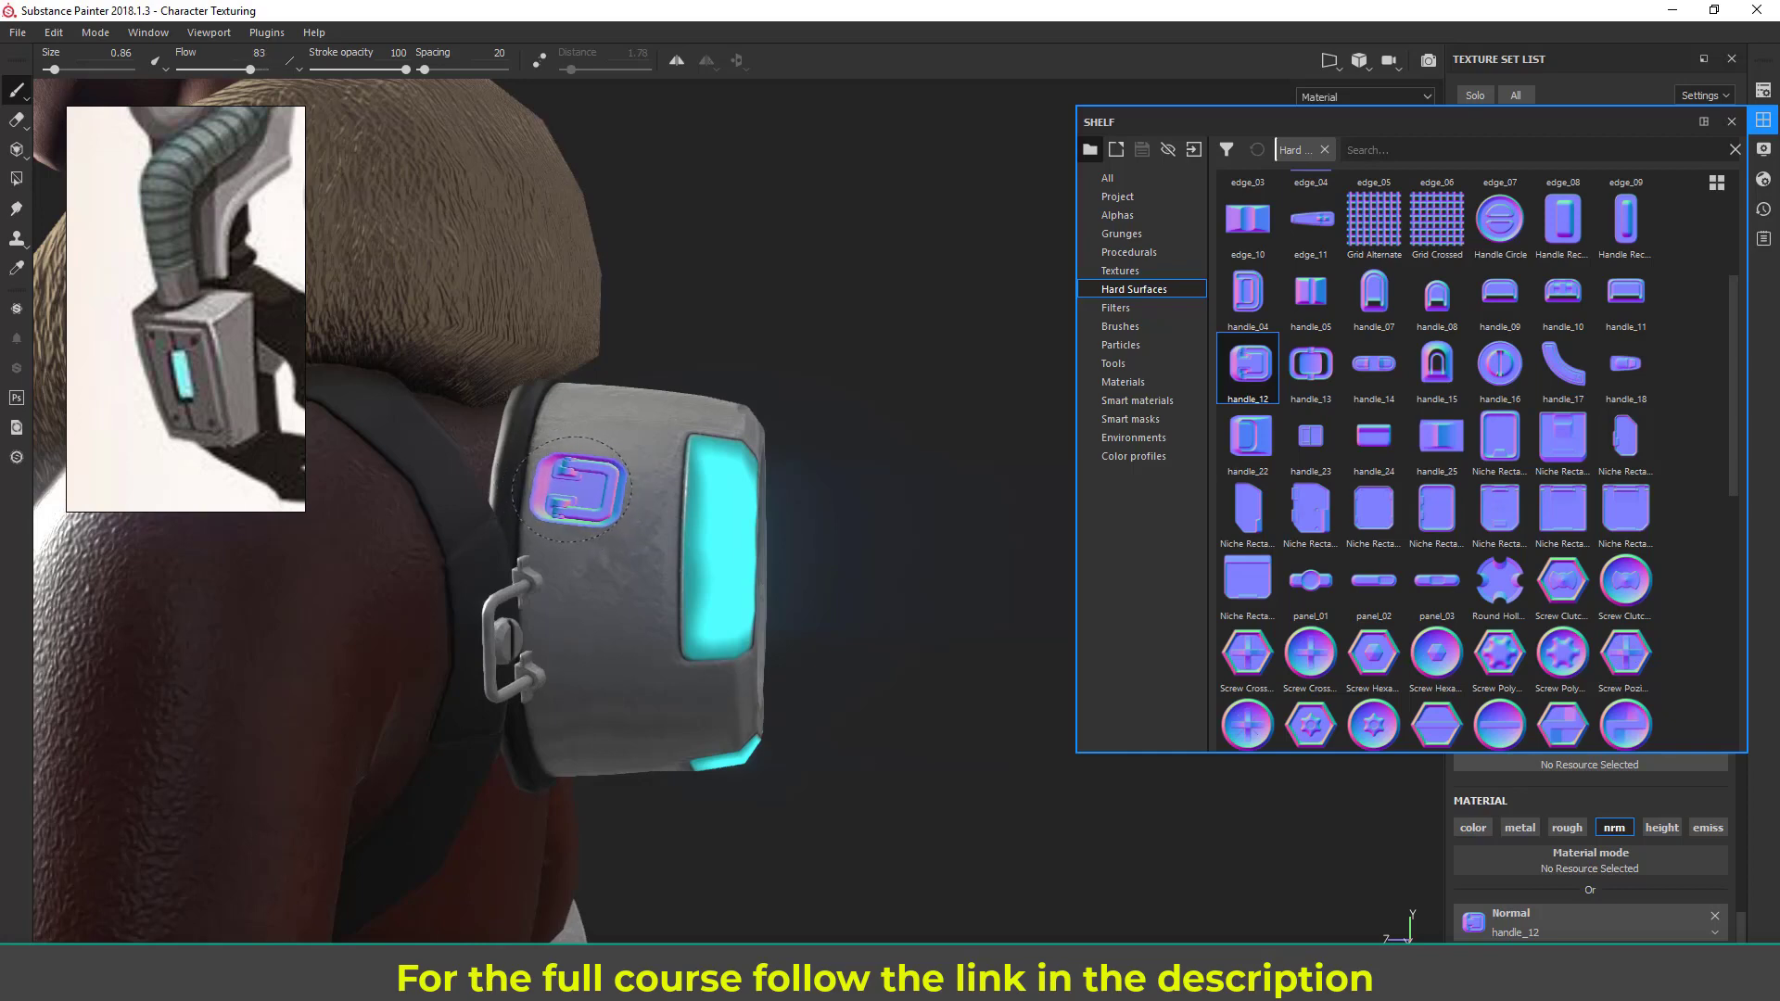
left_click(575, 484)
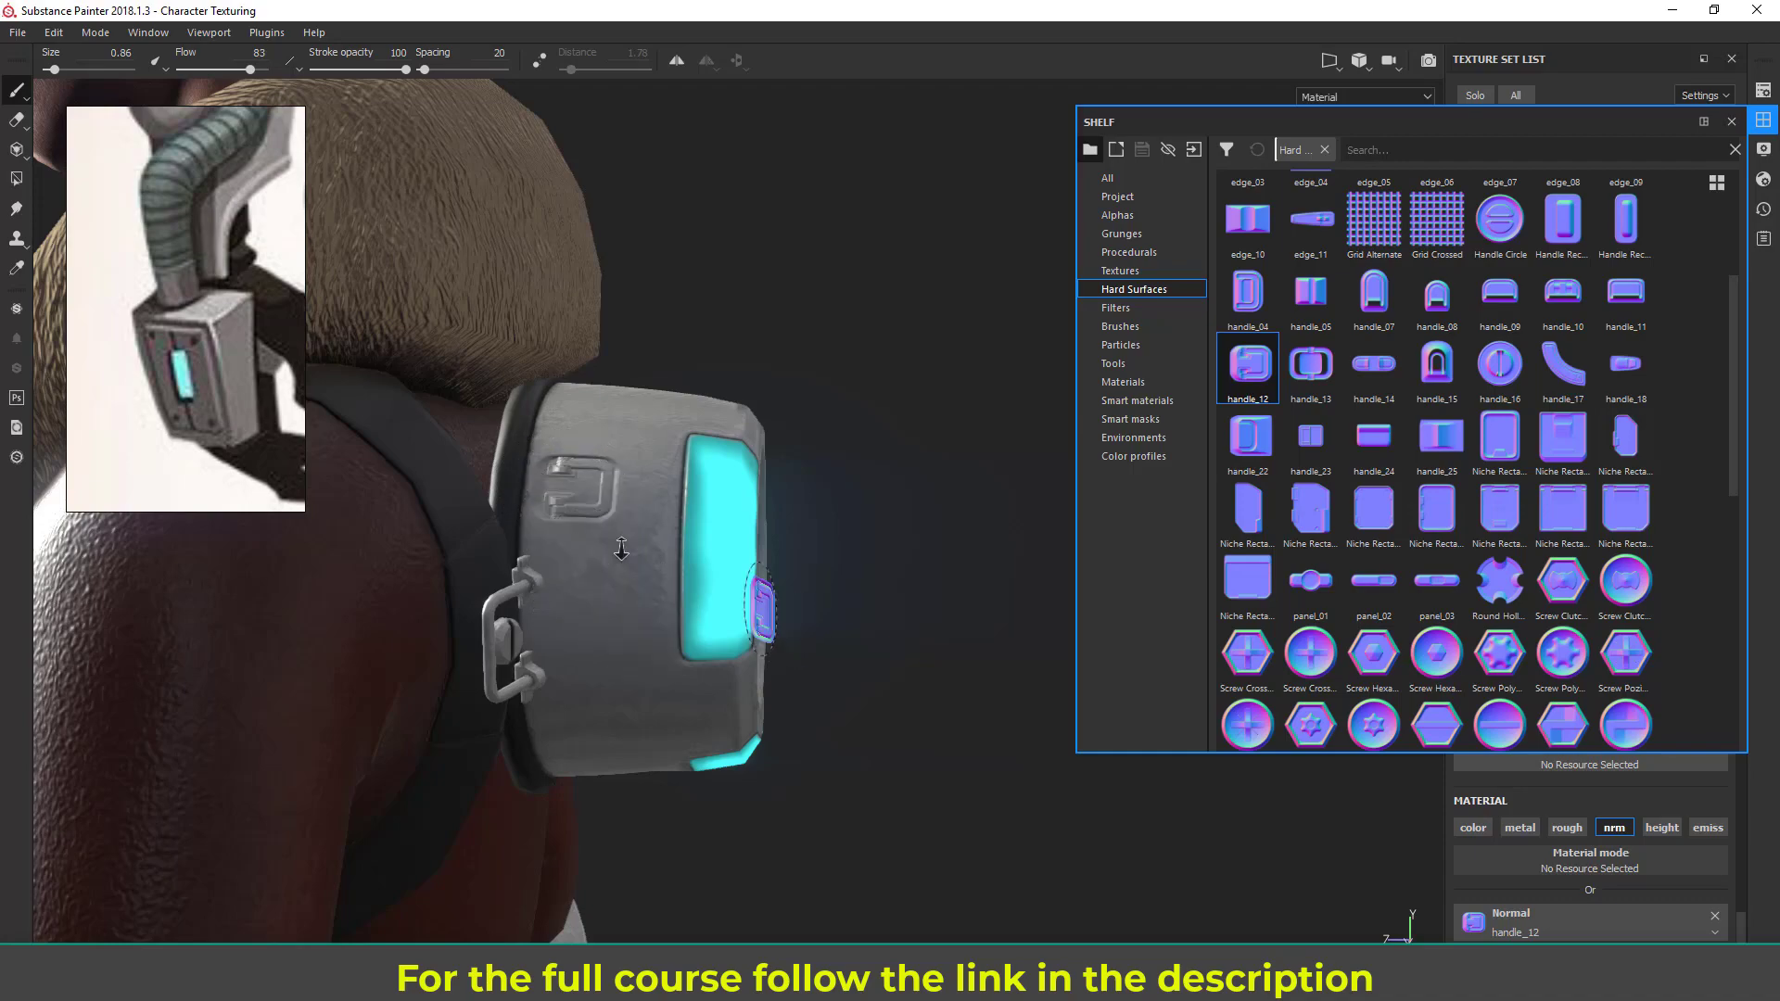
- Inspect the stamped details on the backpack and forearm device by viewing the whole character from front, side and back
mouse_move(621, 549)
left_mouse_down("alt")
mouse_move(397, 596)
mouse_move(291, 584)
mouse_move(345, 616)
mouse_move(524, 628)
mouse_move(397, 445)
mouse_move(707, 509)
mouse_move(661, 524)
mouse_move(869, 478)
mouse_move(352, 575)
mouse_move(520, 596)
mouse_move(576, 556)
left_mouse_up("alt")
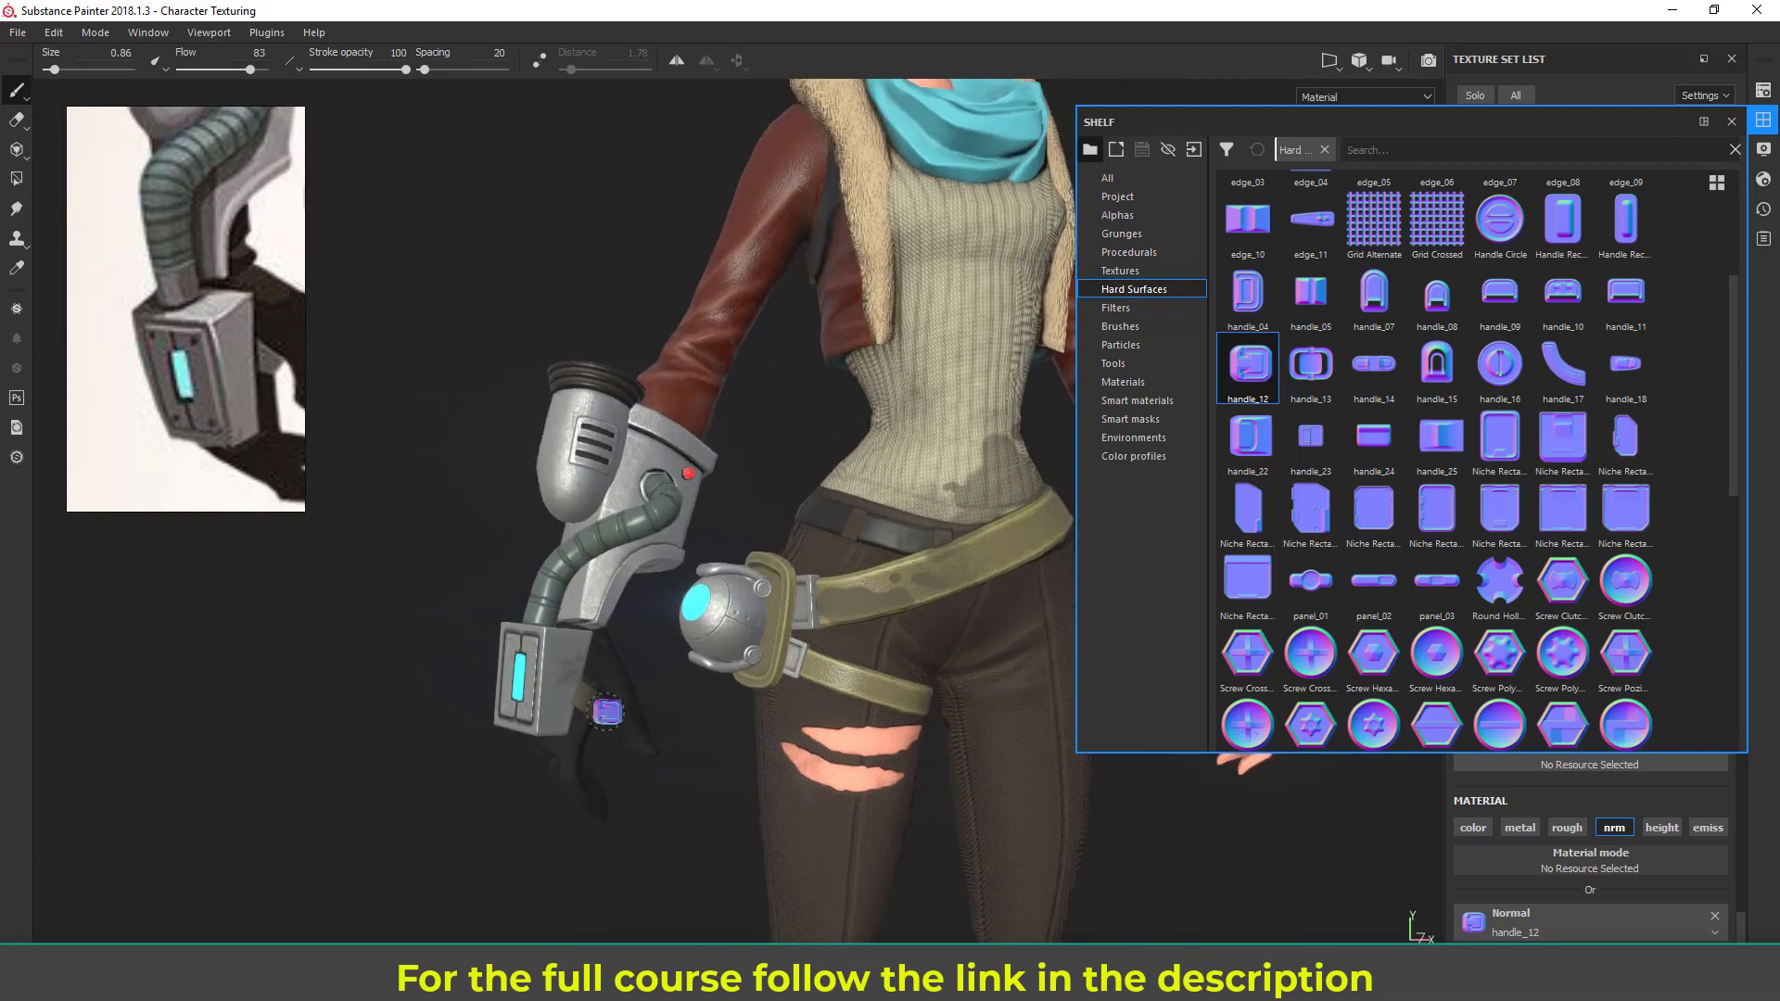
mouse_move(607, 712)
left_mouse_down("alt")
mouse_move(780, 693)
mouse_move(772, 601)
mouse_move(704, 547)
mouse_move(680, 492)
mouse_move(659, 566)
mouse_move(902, 585)
mouse_move(880, 575)
left_mouse_up("alt")
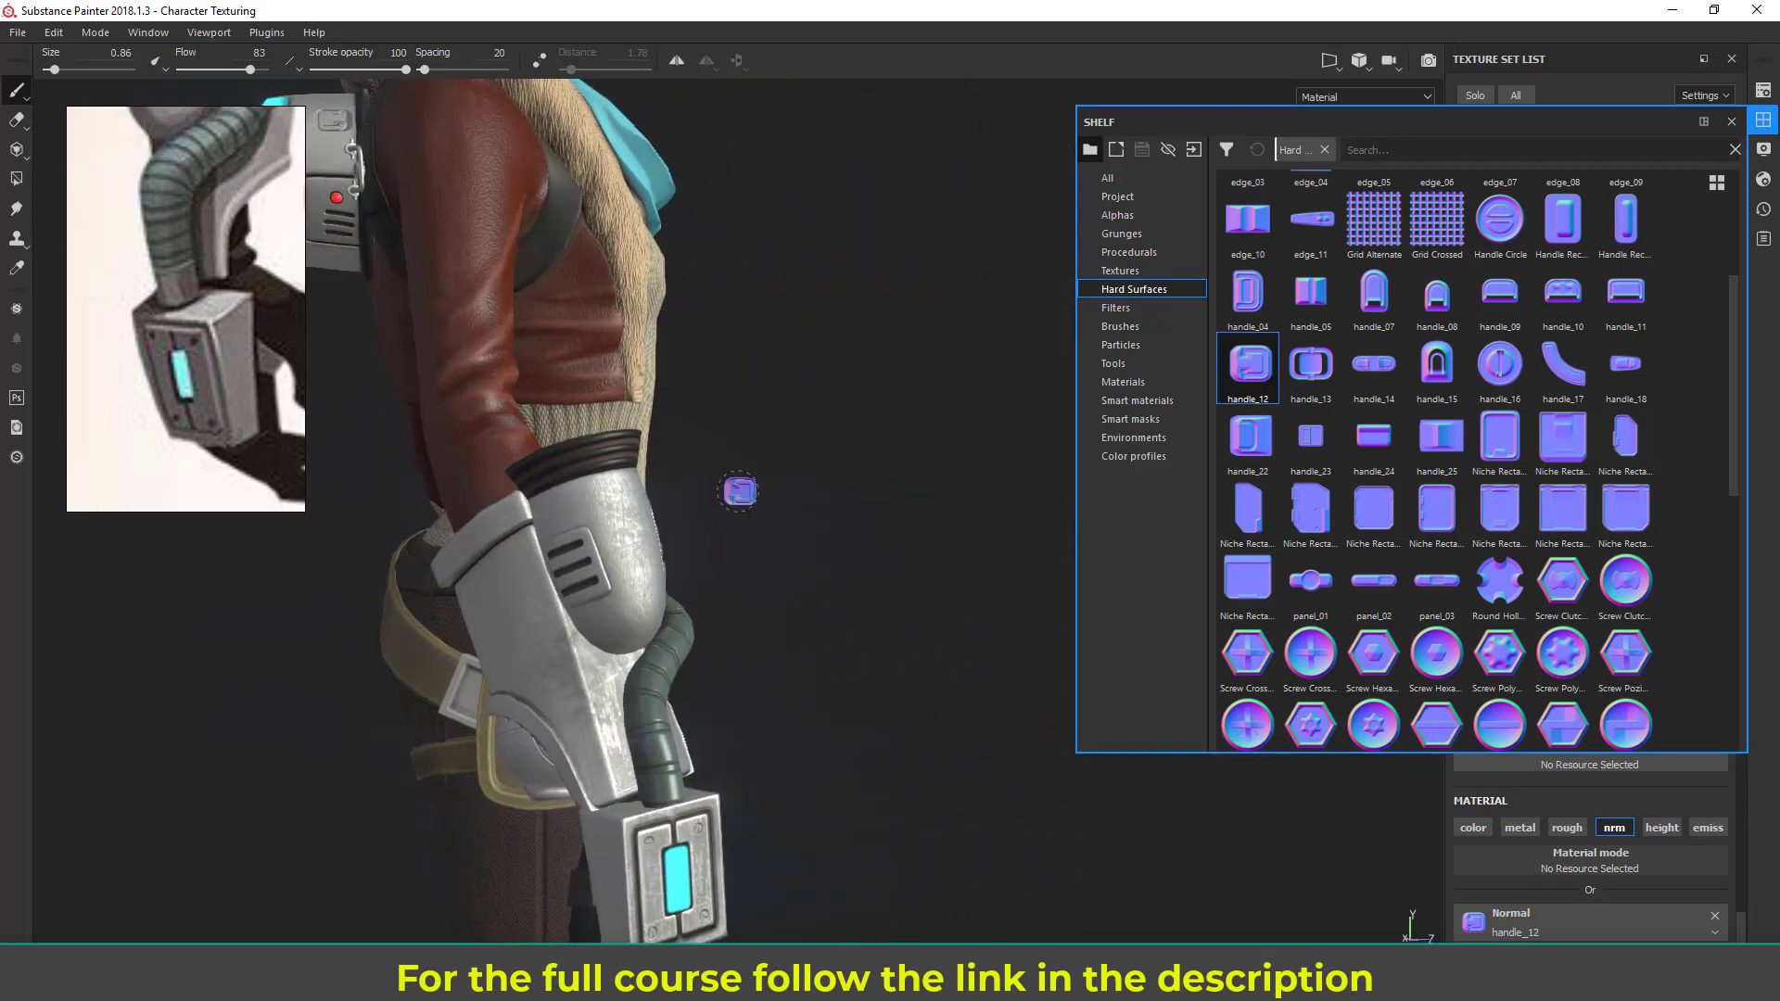
middle_click_drag(603, 185, 770, 564, "alt")
middle_click_drag(584, 463, 588, 694, "alt")
left_click_drag(587, 693, 595, 510, "alt")
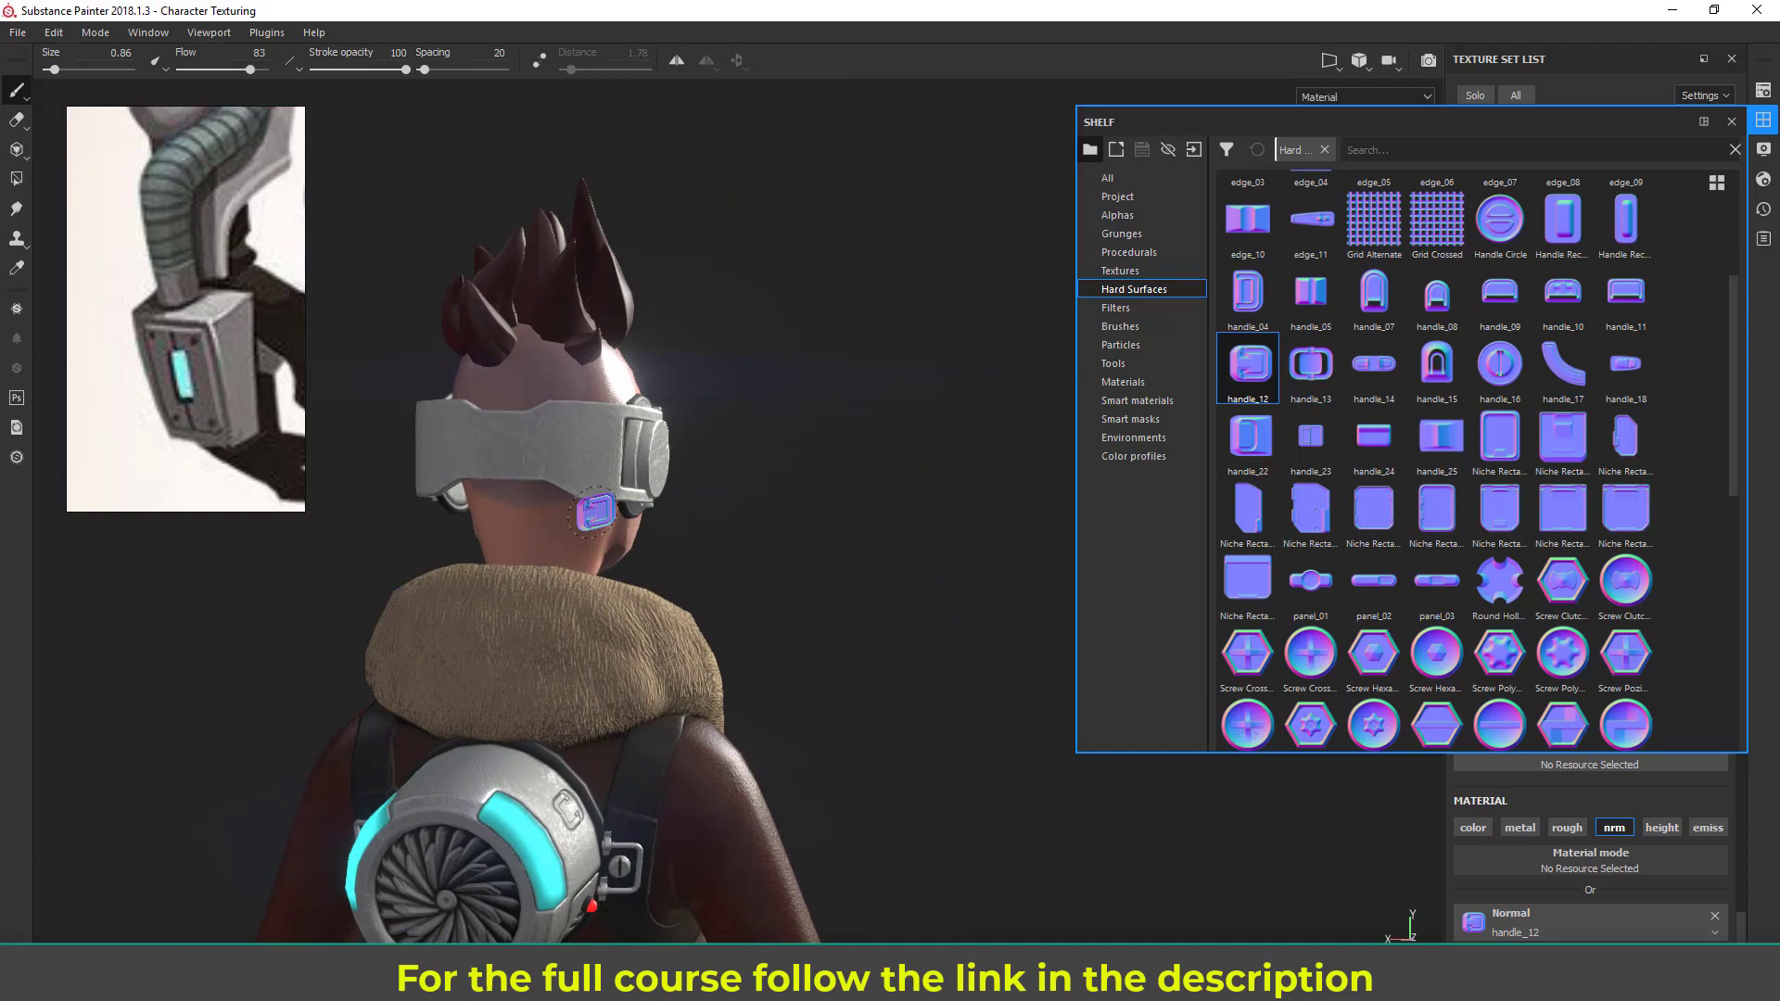
mouse_move(483, 449)
left_mouse_down("alt")
mouse_move(556, 623)
mouse_move(478, 544)
left_mouse_up("alt")
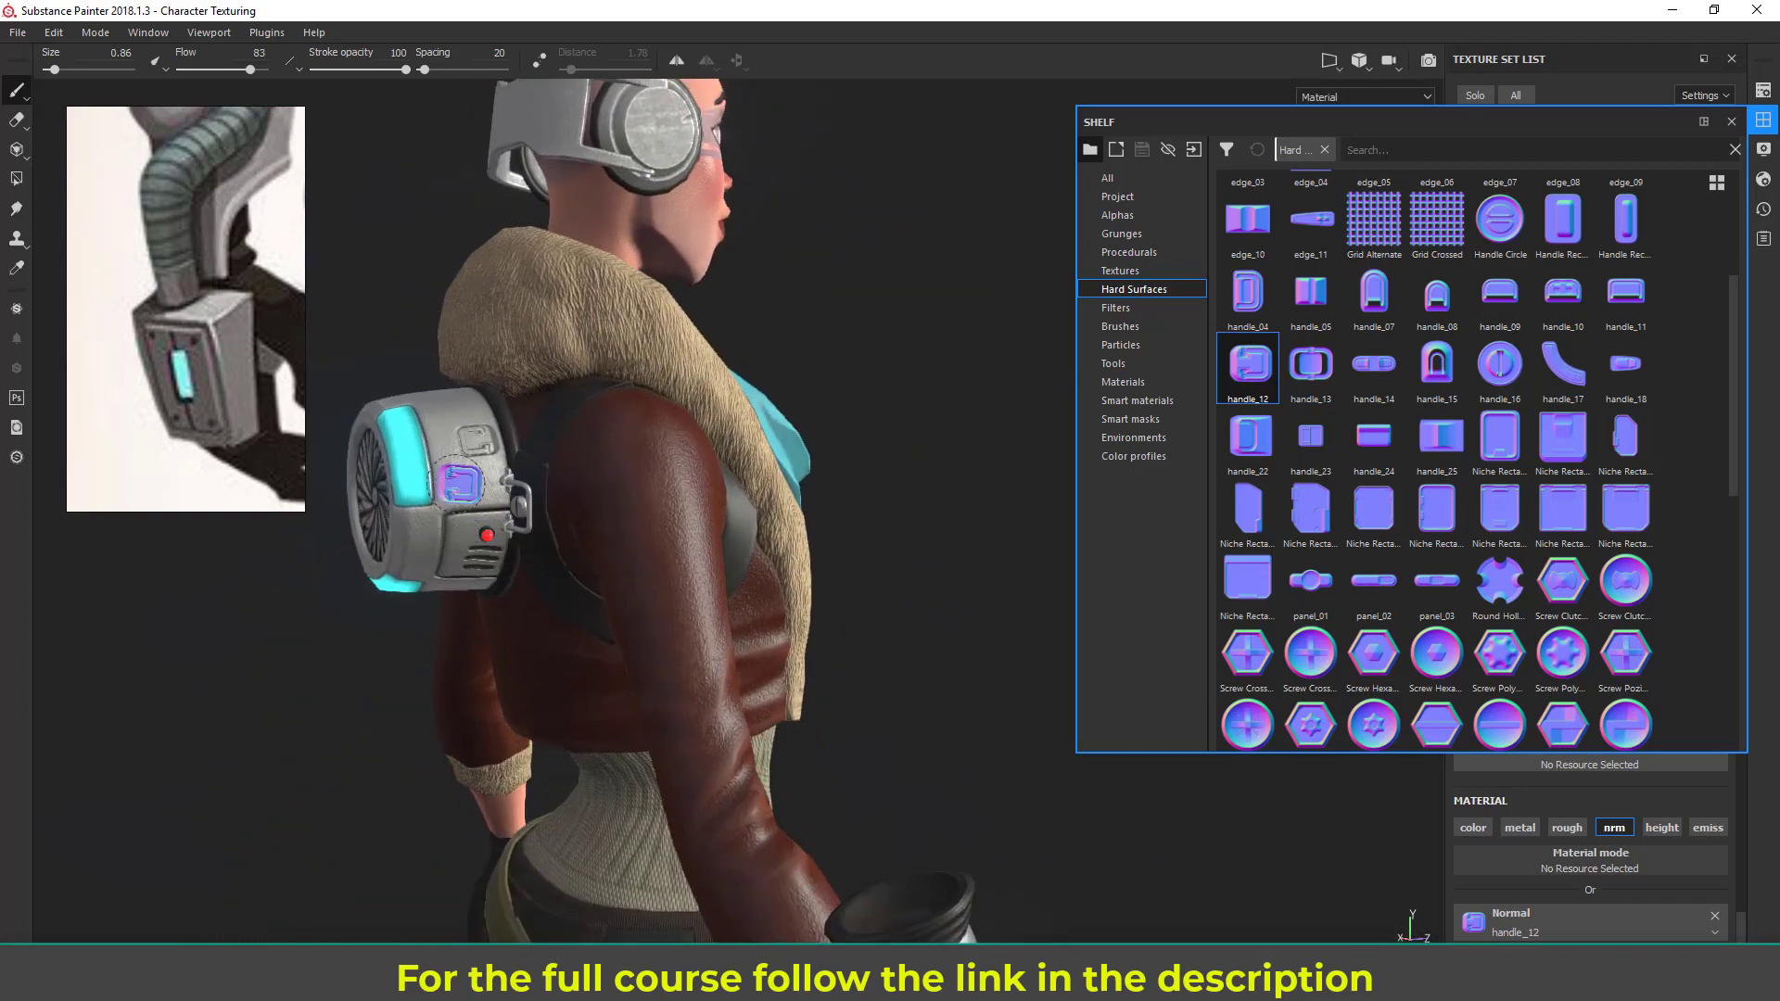
left_click_drag(816, 593, 521, 594, "alt")
middle_click_drag(612, 638, 586, 602, "alt")
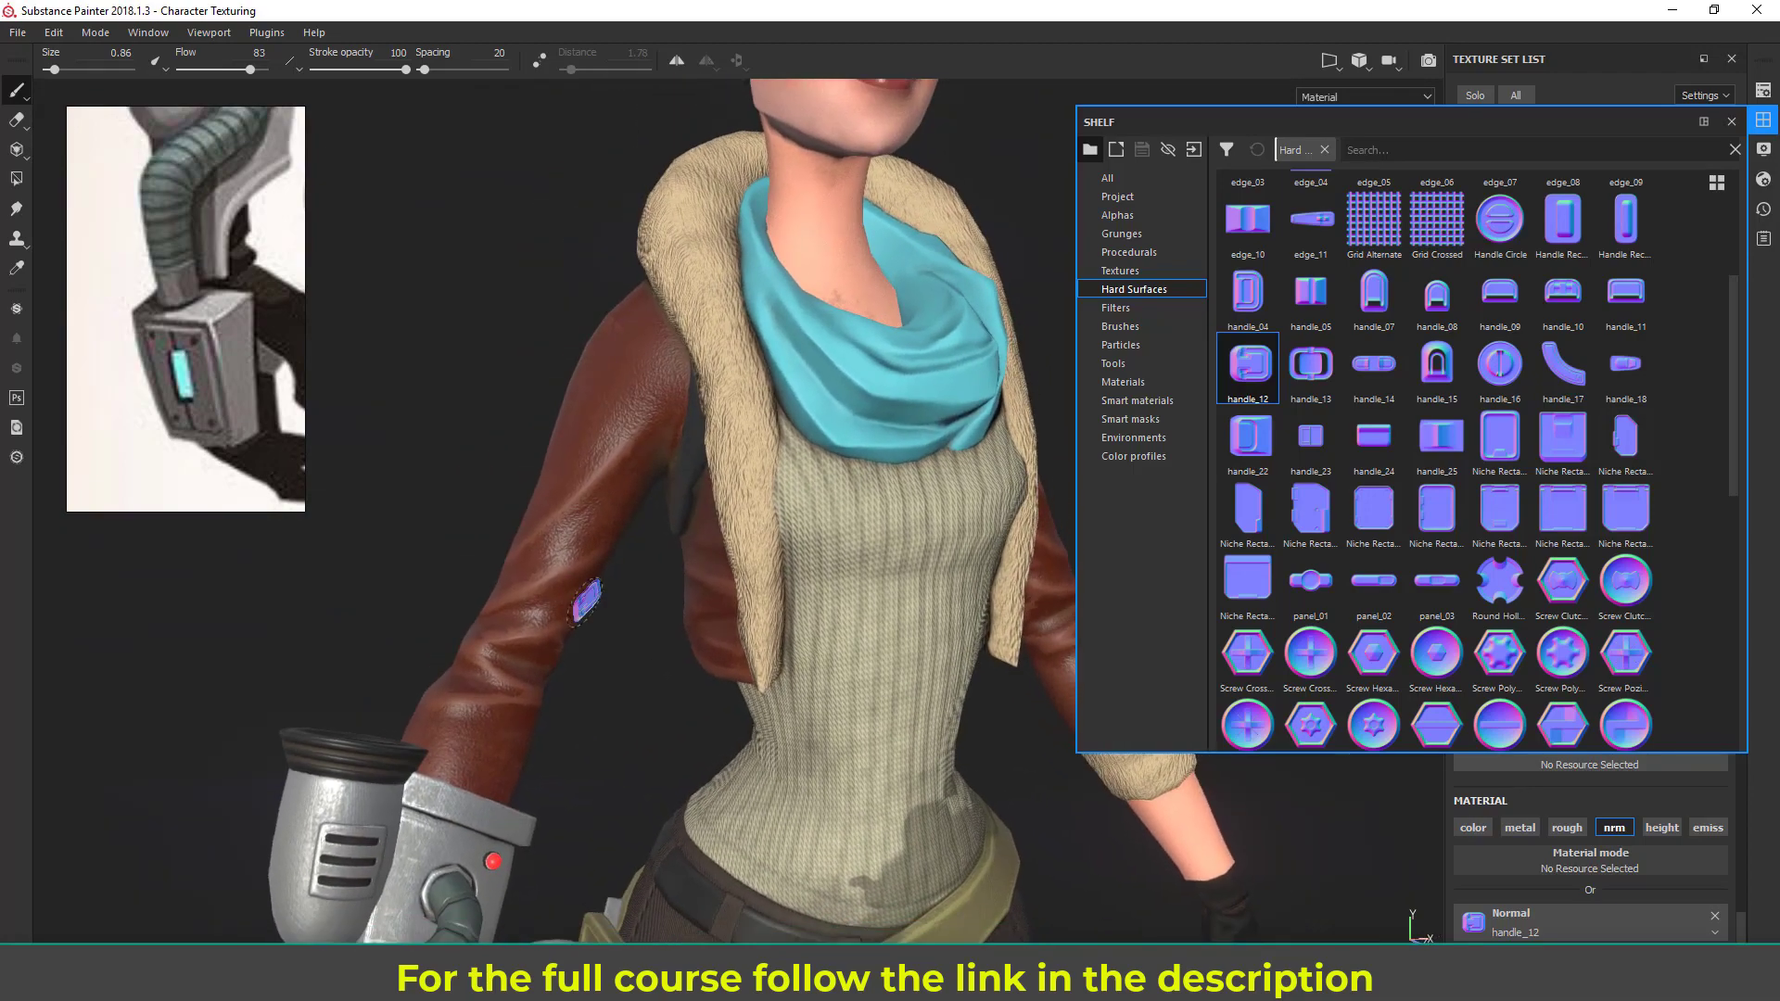